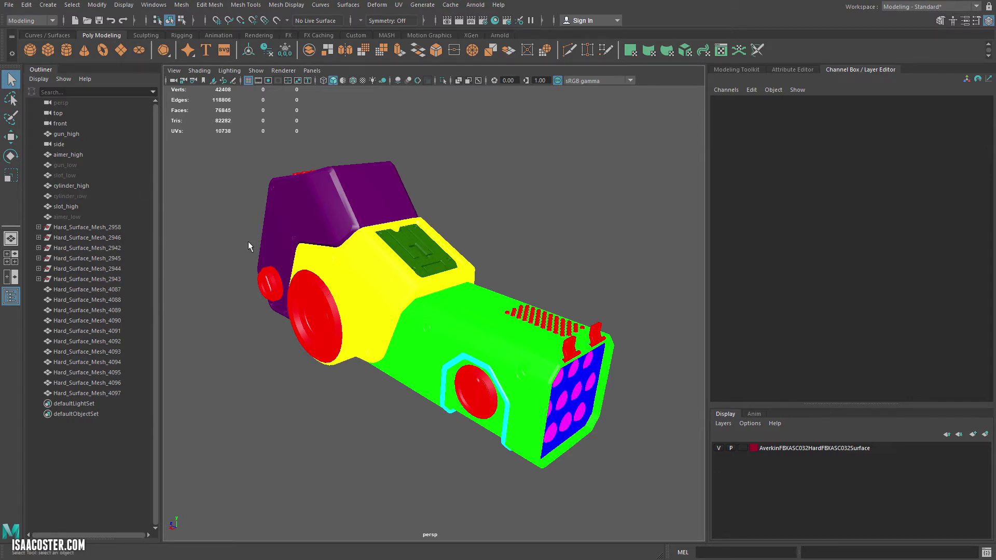
Step: Select the gun meshes, then Hard_Surface_Mesh_4087–4097, then gun_high to see which is which
drag(236, 151, 639, 529)
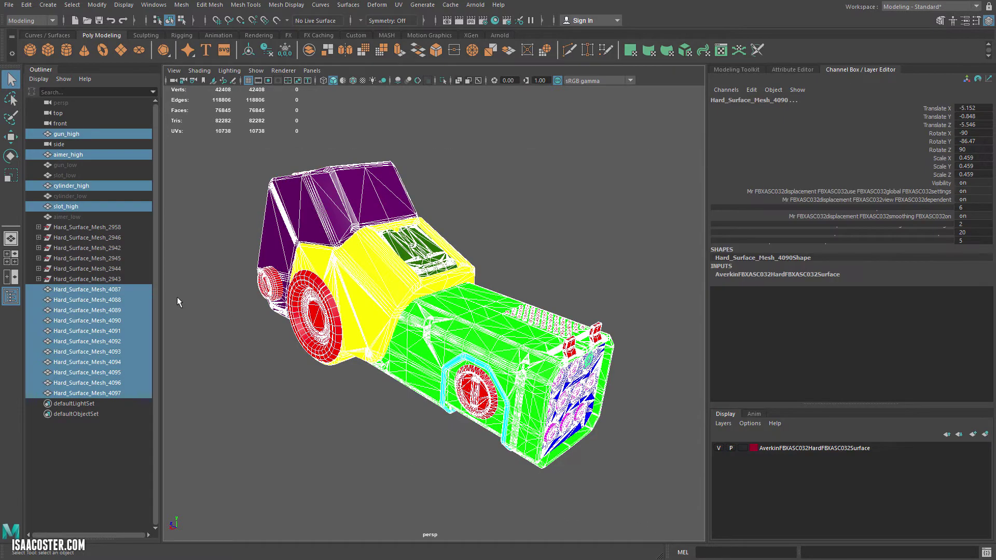
click(110, 289)
shift+click(109, 393)
alt+drag(367, 435, 333, 413)
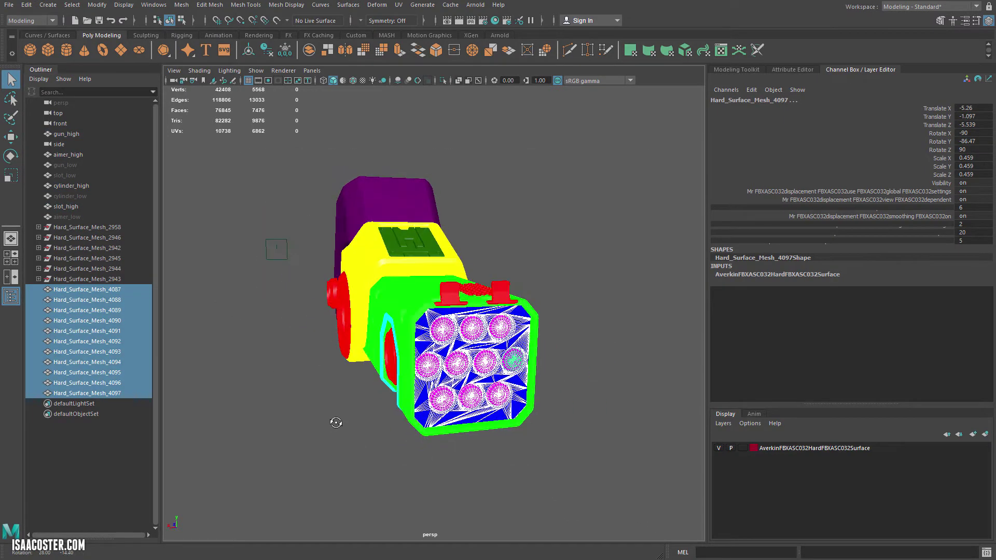
click(79, 134)
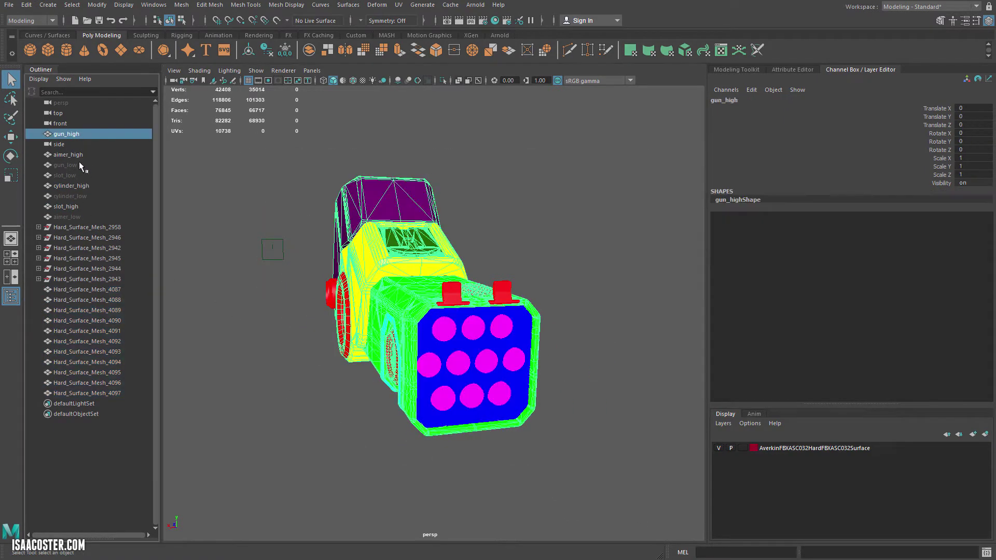
Step: Expand and collapse Hard_Surface_Mesh_2958 and Hard_Surface_Mesh_2946 to check their contents
click(38, 227)
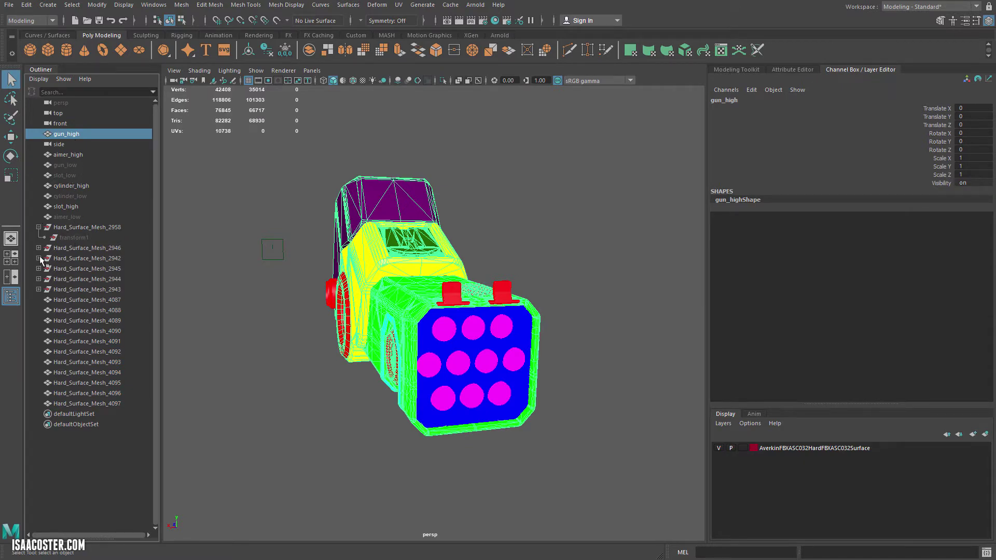
click(38, 227)
click(39, 238)
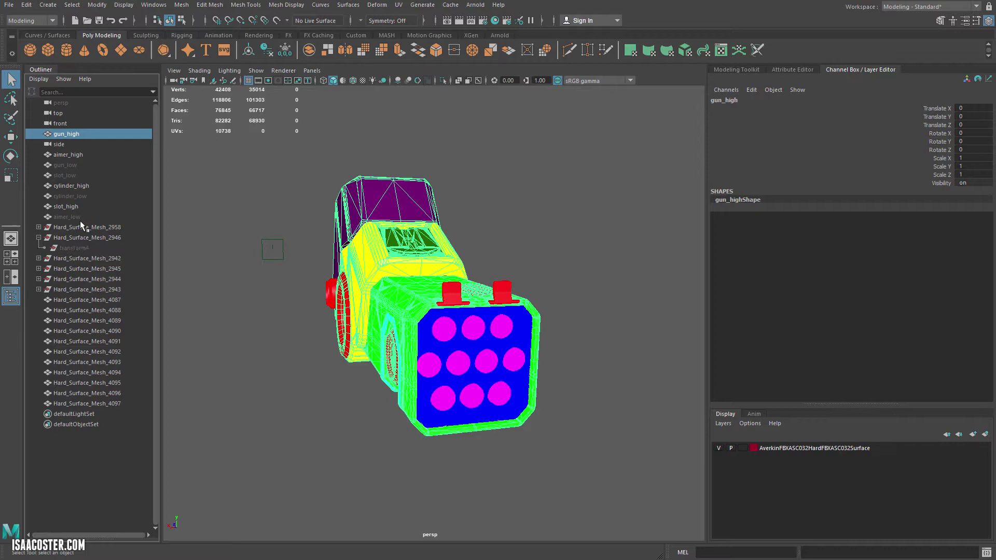
click(38, 238)
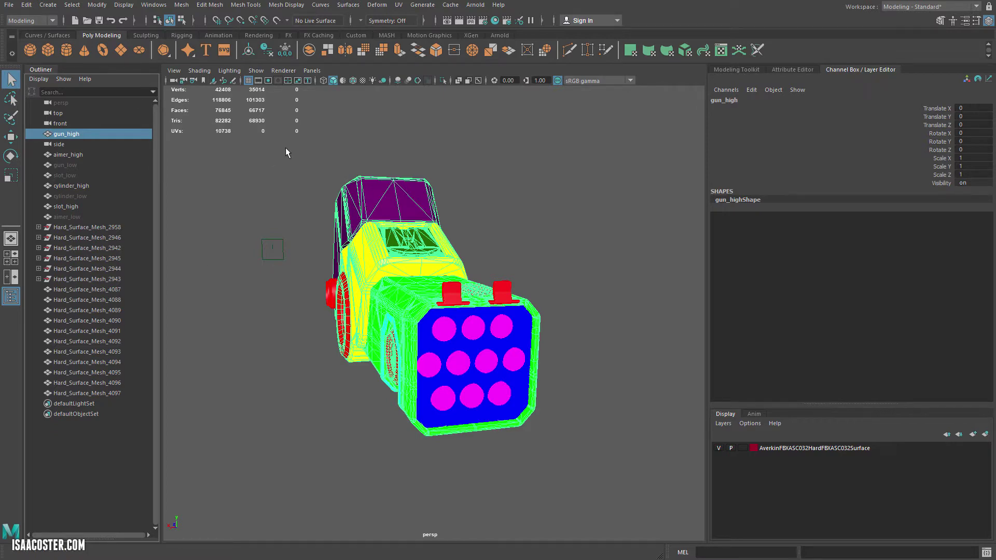
Step: Deselect everything and show all hidden objects, including the low-poly meshes
drag(285, 149, 528, 461)
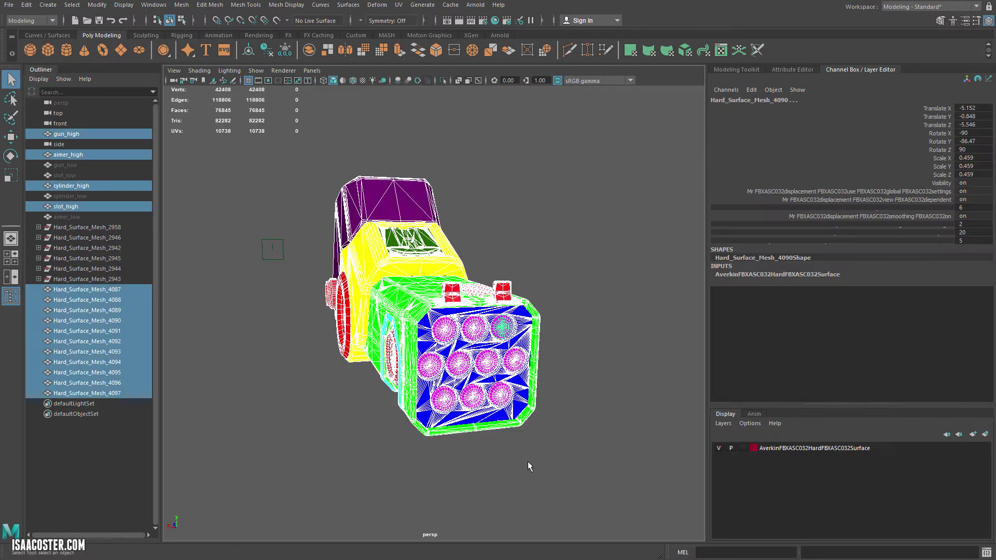
click(26, 5)
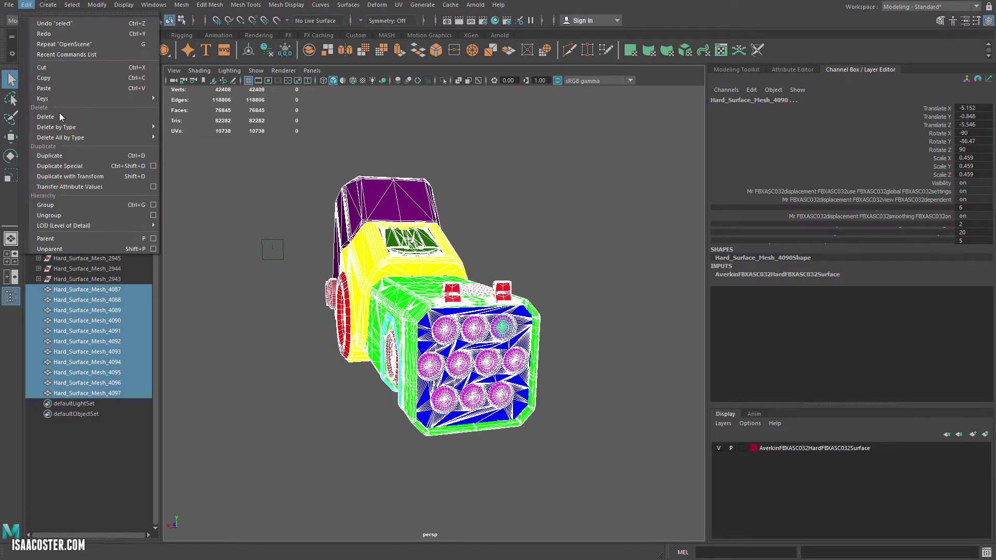
click(331, 182)
click(124, 5)
mouse_move(218, 70)
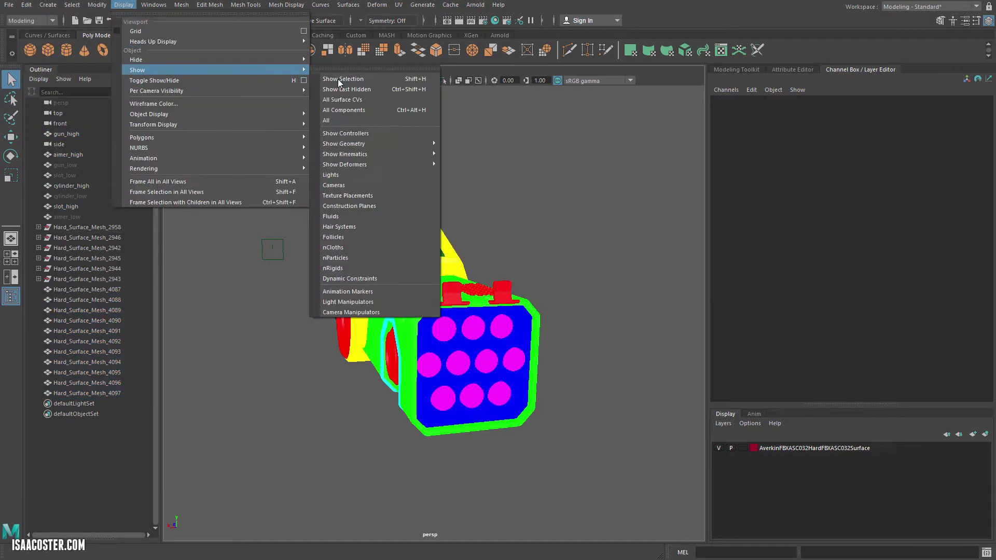
click(332, 121)
Step: Delete construction history on every mesh of the gun
drag(327, 155, 551, 459)
click(26, 5)
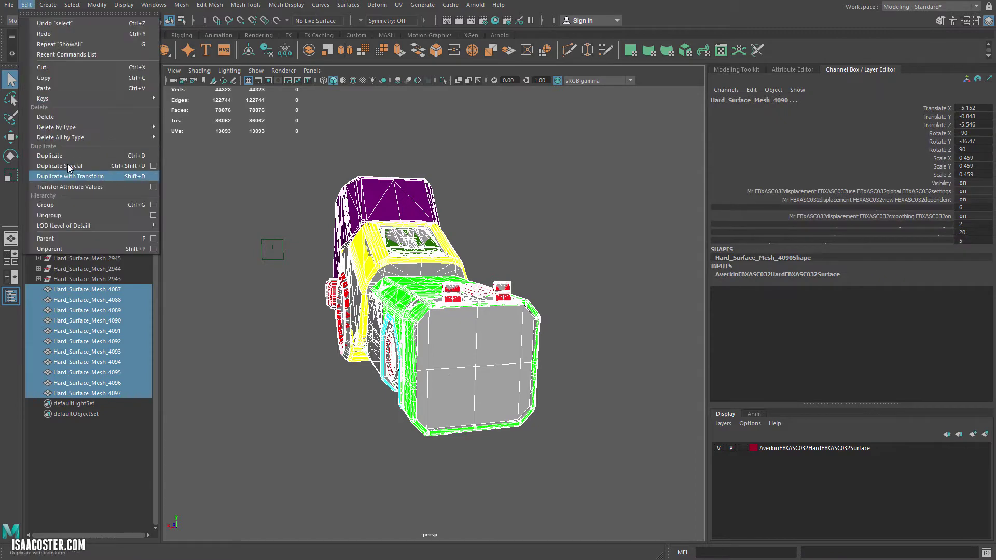
mouse_move(70, 129)
click(213, 137)
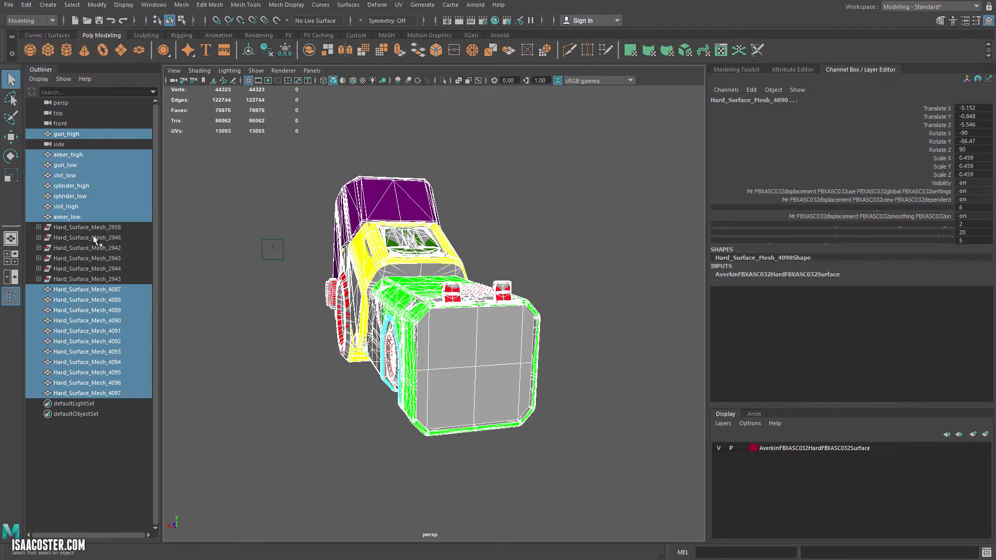
Step: Delete the six groups Hard_Surface_Mesh_2958 through Hard_Surface_Mesh_2943
click(86, 227)
shift+click(87, 281)
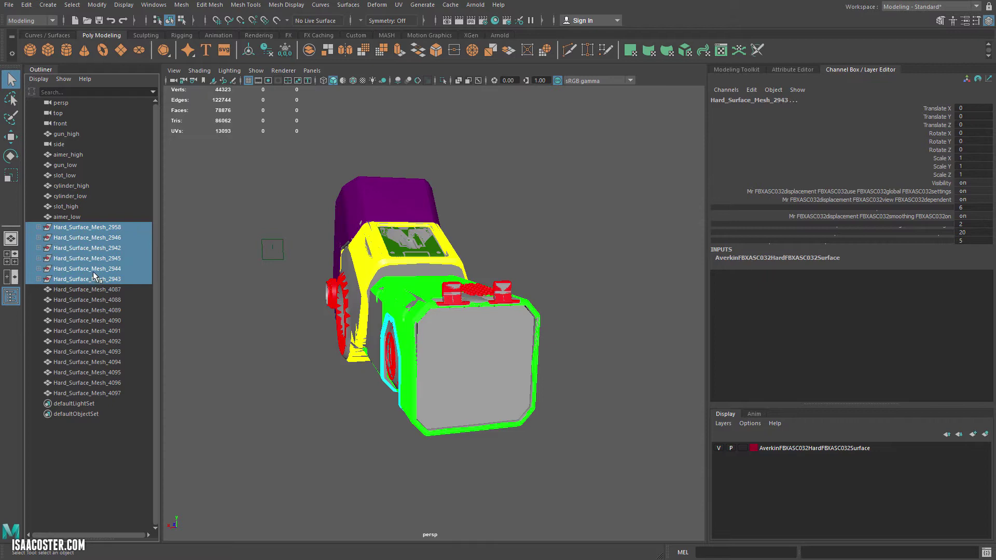
key(Delete)
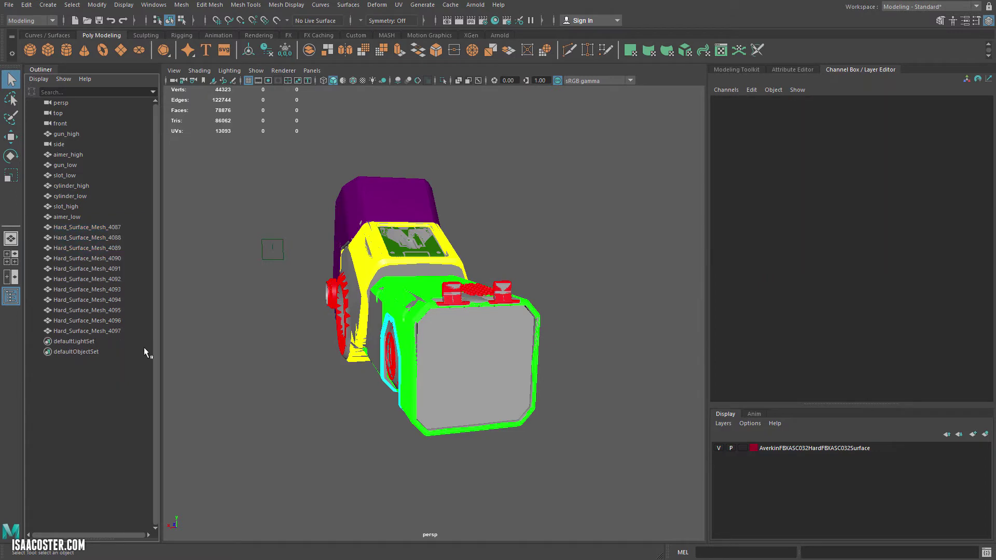
Step: Hide aimer_low, cylinder_low, slot_low and gun_low
click(75, 217)
ctrl+click(71, 196)
ctrl+click(67, 176)
ctrl+click(65, 165)
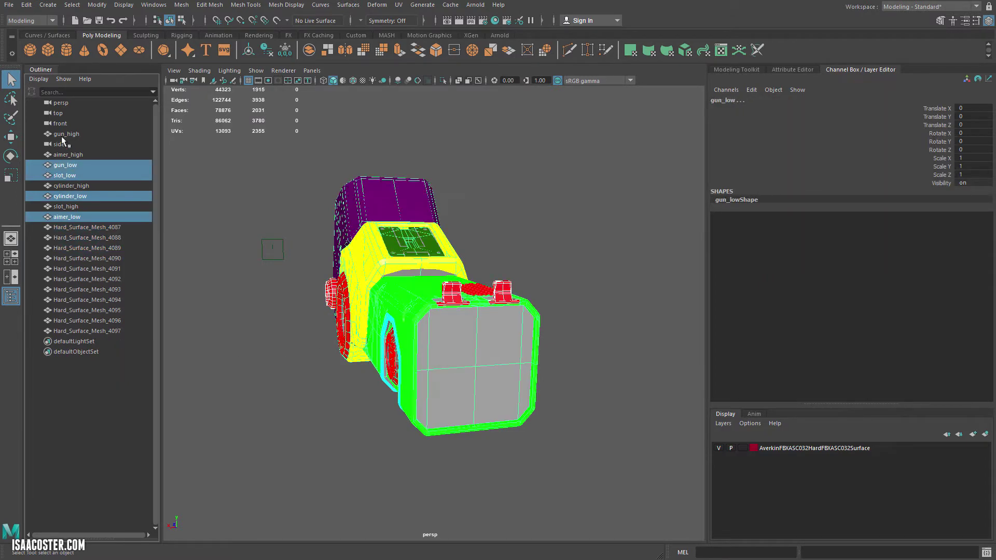
key(ctrl+h)
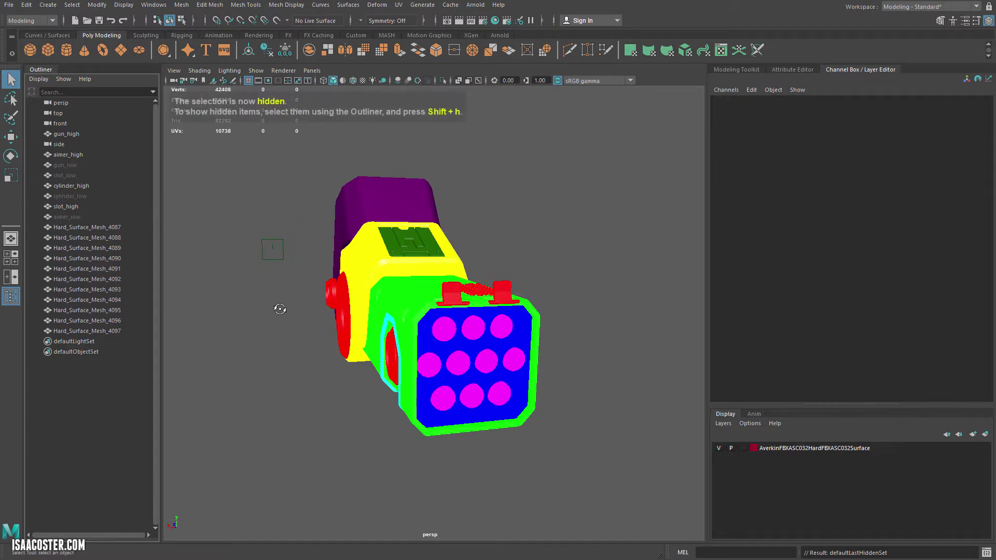
Step: Select gun_high together with Hard_Surface_Mesh_4087 through 4097
alt+drag(277, 307, 285, 307)
click(191, 316)
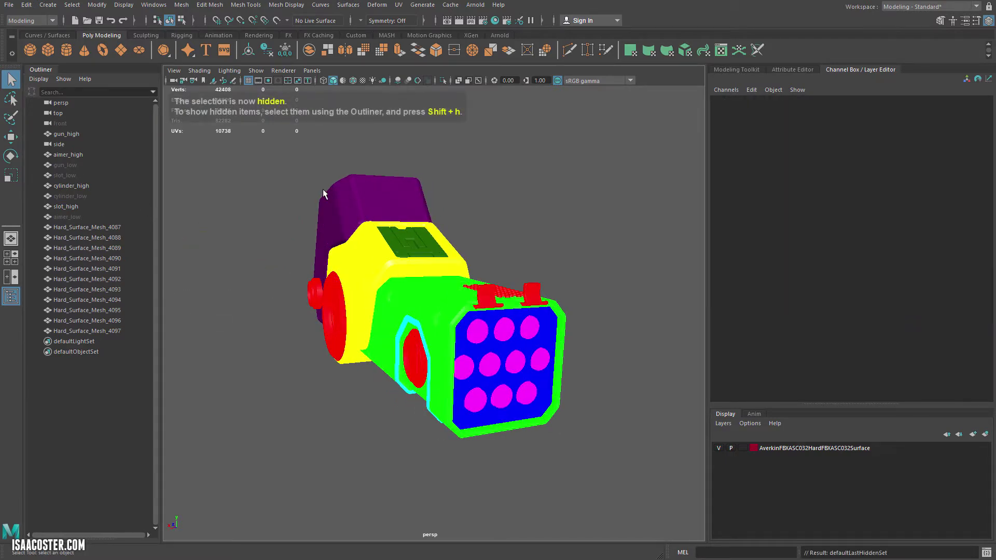
drag(281, 143, 610, 478)
key(f)
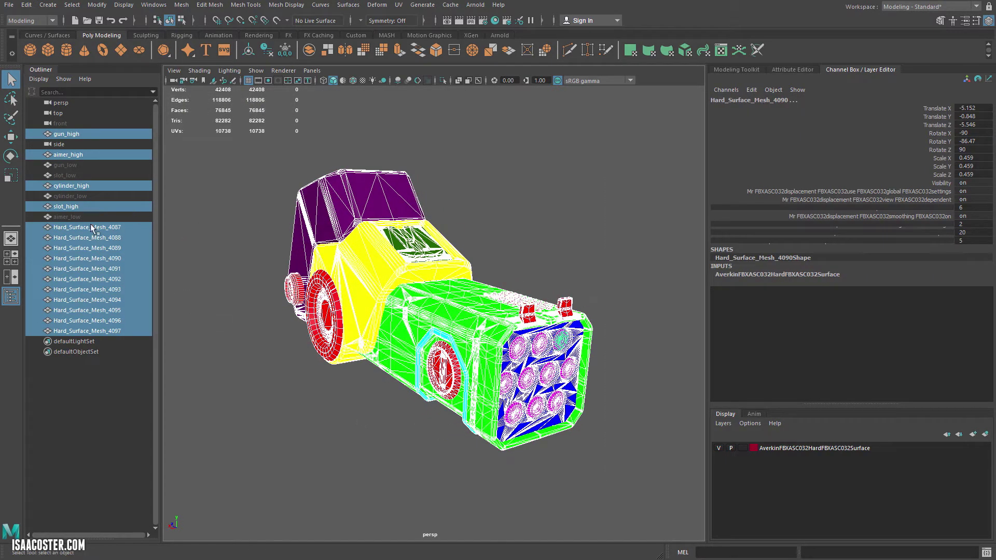
drag(102, 229, 115, 332)
key(f)
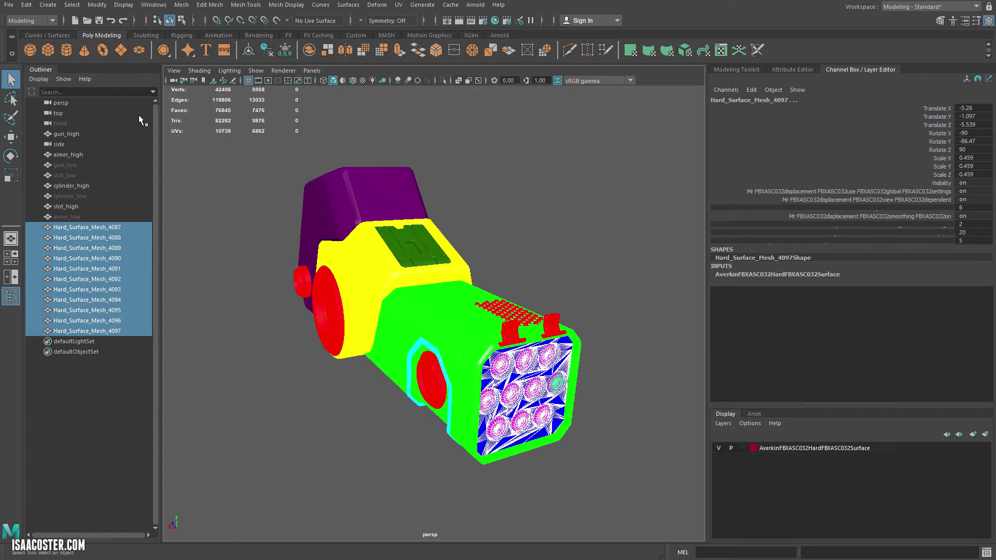
click(66, 133)
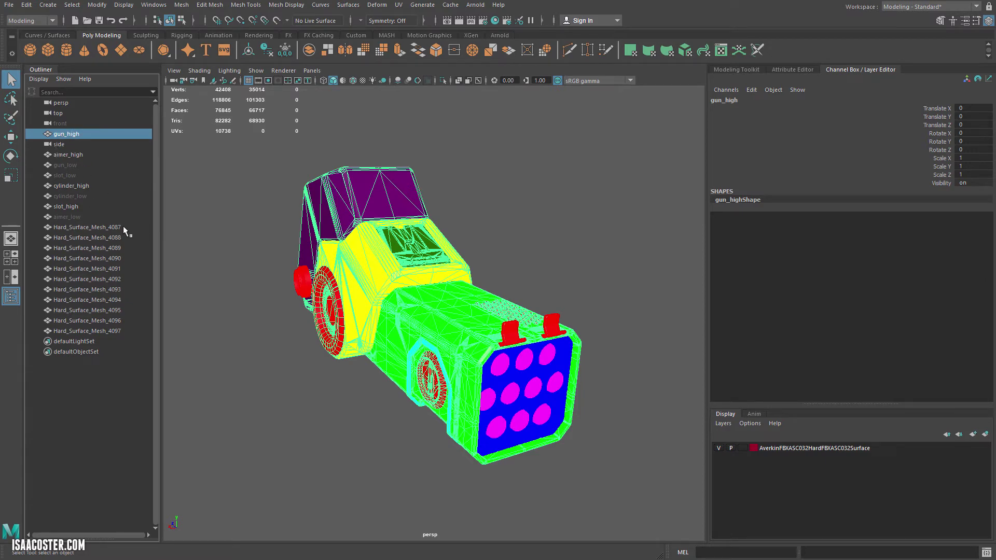
ctrl+drag(123, 228, 118, 335)
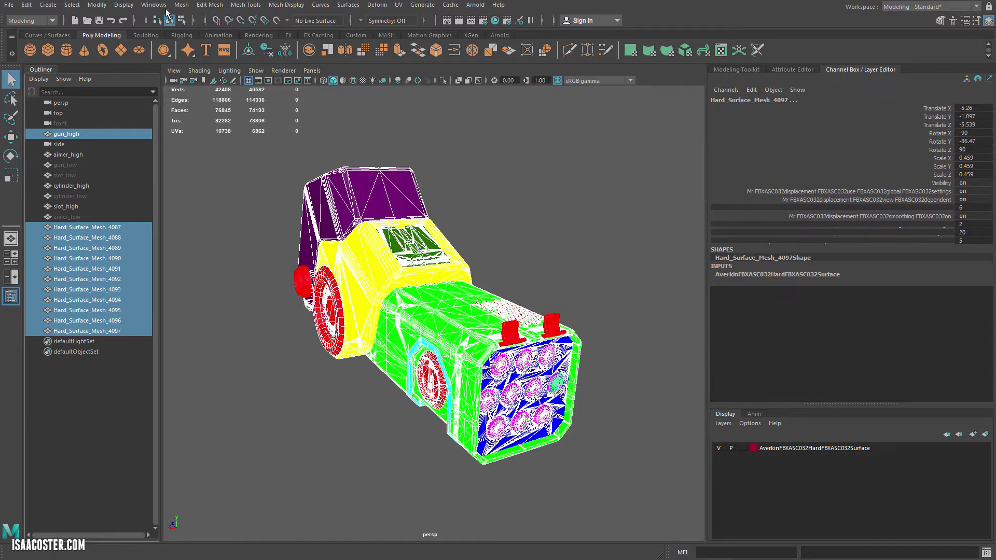
Step: Combine the selected meshes into gun_high1 and delete its history
click(181, 4)
click(219, 42)
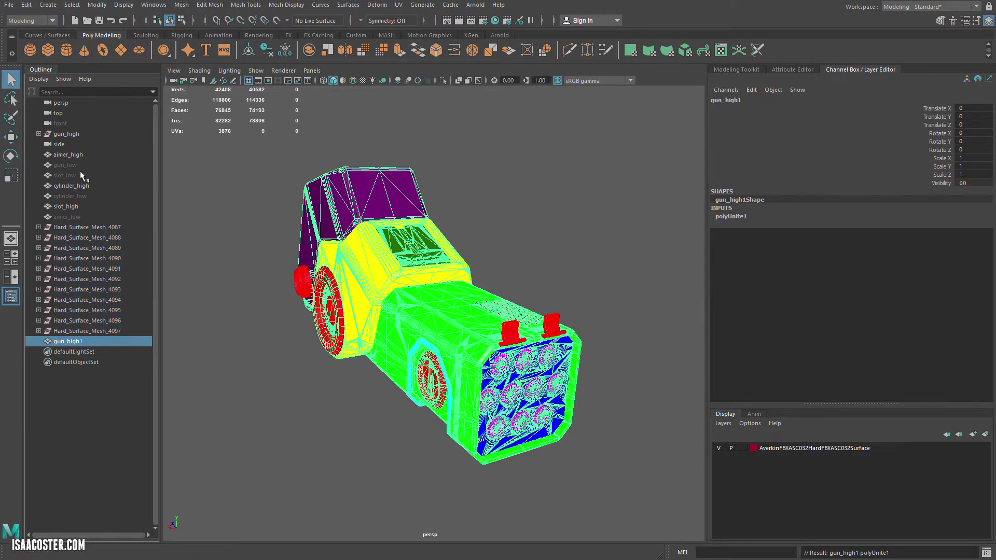
click(26, 4)
mouse_move(103, 127)
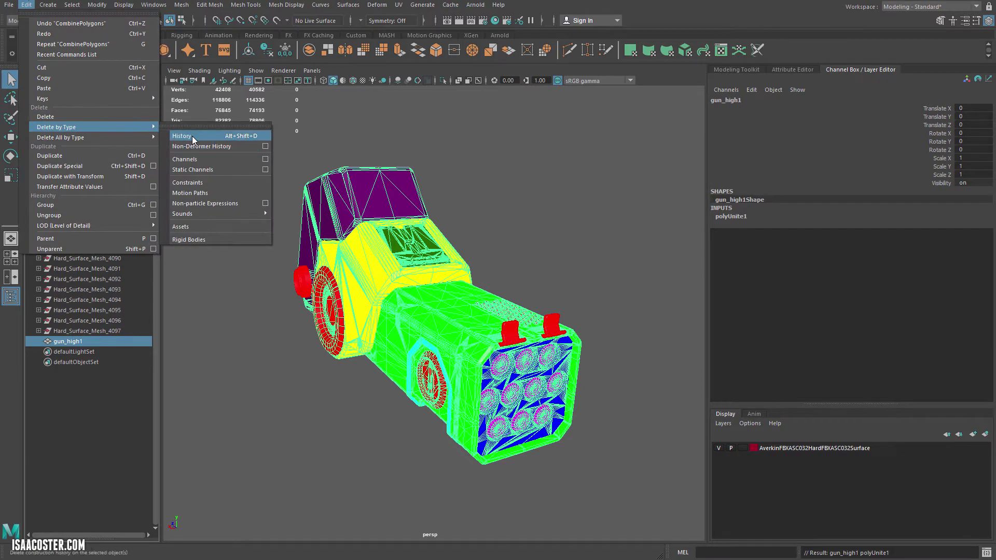
click(192, 136)
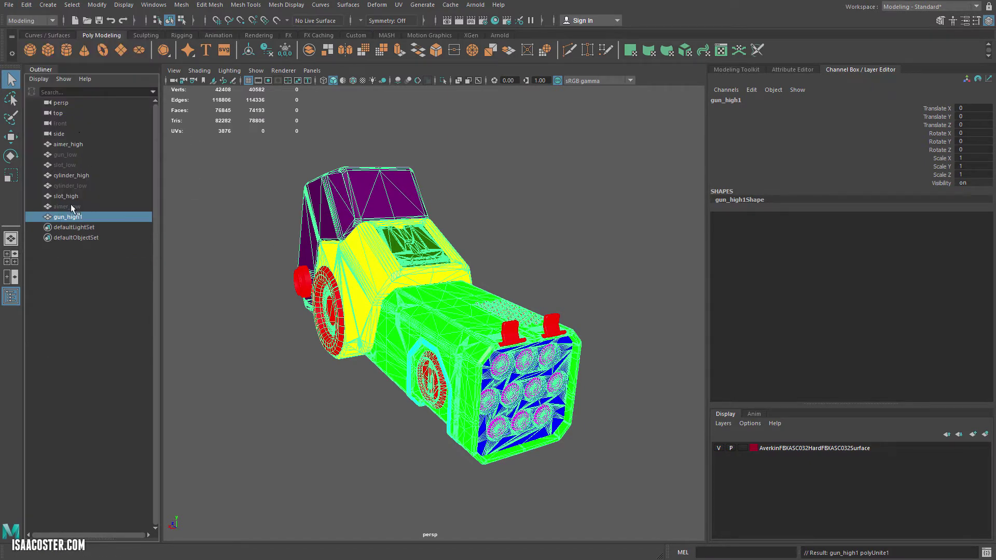
Step: Rename gun_high1 to gun_high
double_click(80, 220)
text(gun_high)
key(Return)
Step: Reorder the Outliner so gun_high, slot_high and aimer_high sit beside their _low versions
middle_drag(76, 215, 74, 150)
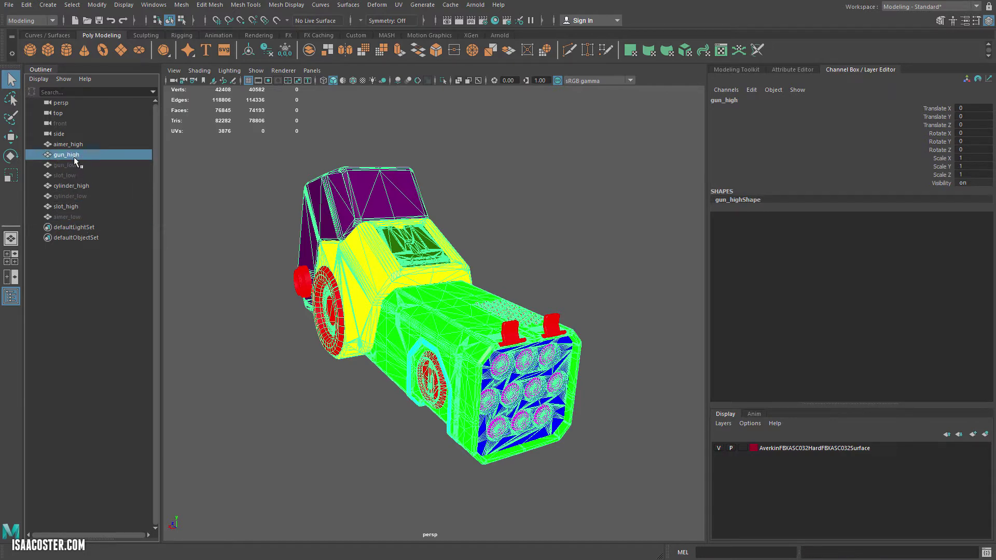
click(81, 145)
middle_drag(81, 146, 78, 206)
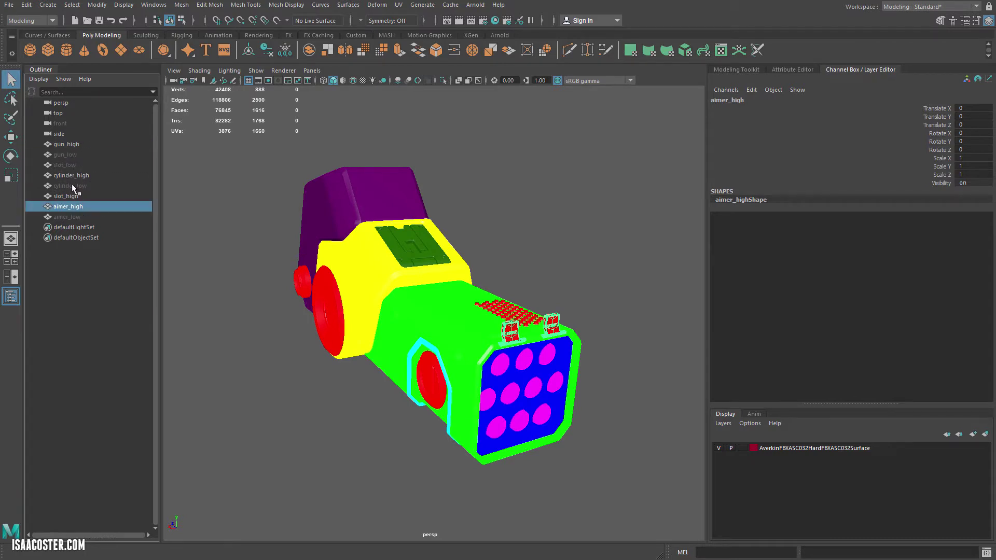
click(72, 196)
middle_drag(69, 194, 72, 158)
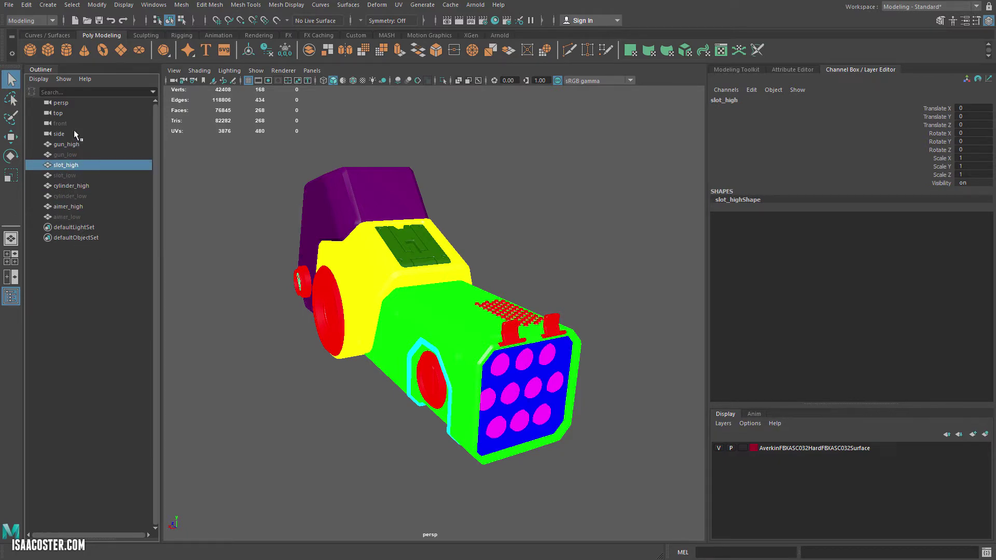
click(75, 145)
click(76, 173)
click(234, 234)
alt+drag(235, 234, 345, 277)
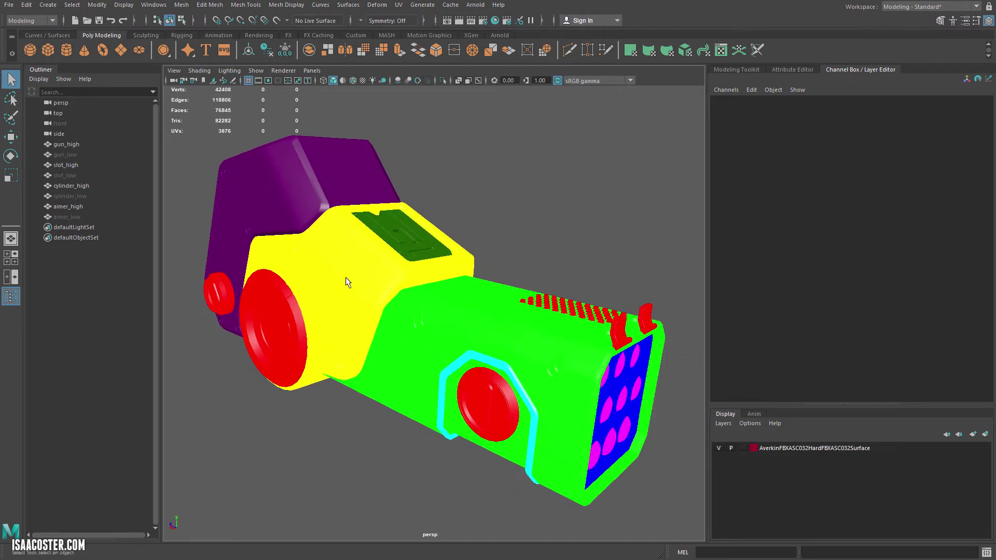
Step: Orbit around the colour-coded high-poly gun to inspect it, then select aimer_low
alt+middle_drag(344, 278, 345, 289)
mouse_move(411, 353)
alt+mouse_down()
mouse_move(378, 345)
mouse_move(403, 338)
alt+mouse_up()
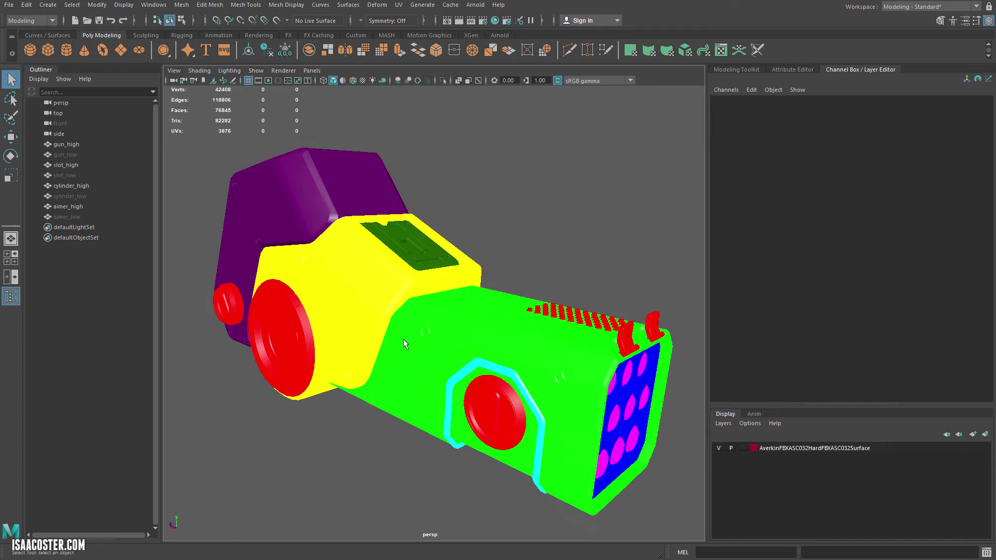
alt+drag(307, 348, 313, 277)
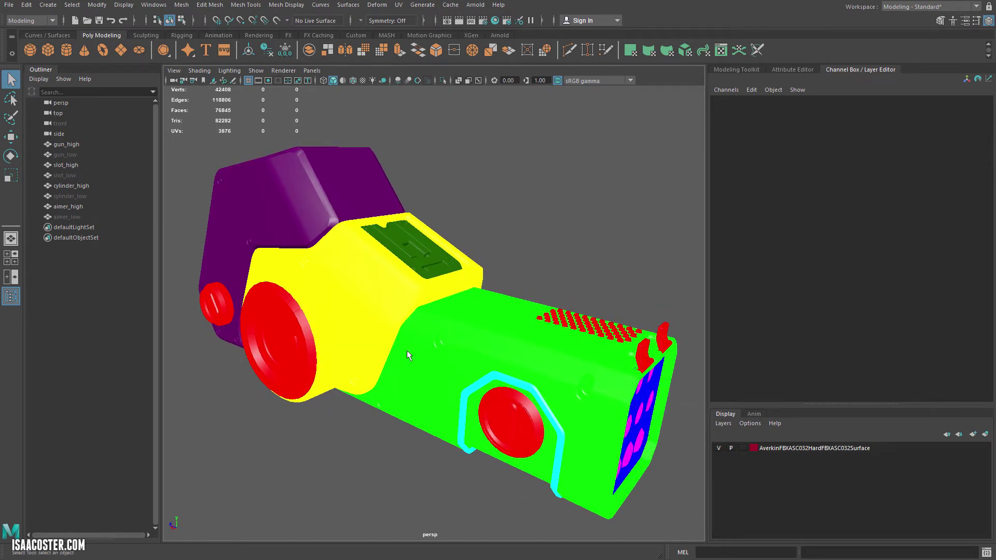
click(73, 217)
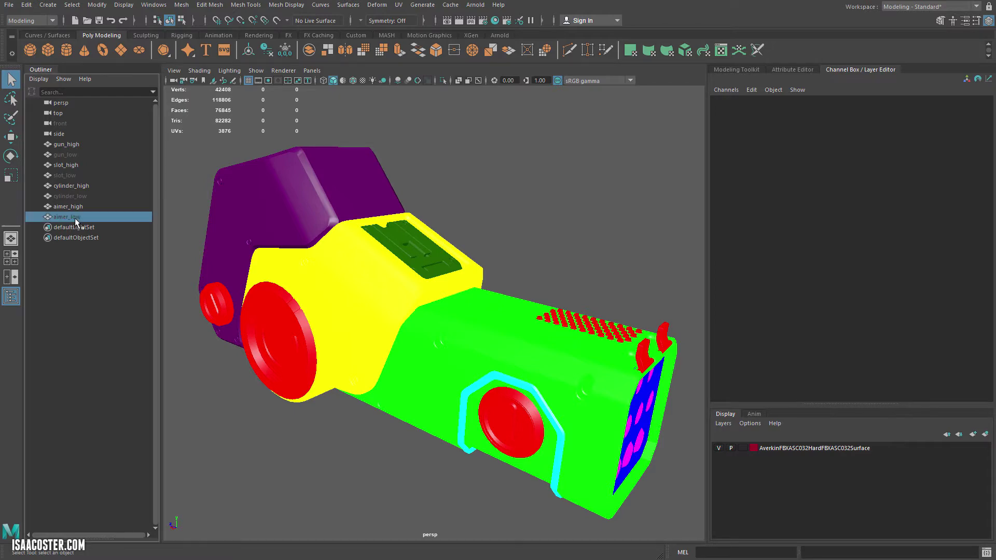
Step: Hide gun_high, slot_high, cylinder_high and aimer_high
alt+drag(215, 296, 217, 306)
click(75, 206)
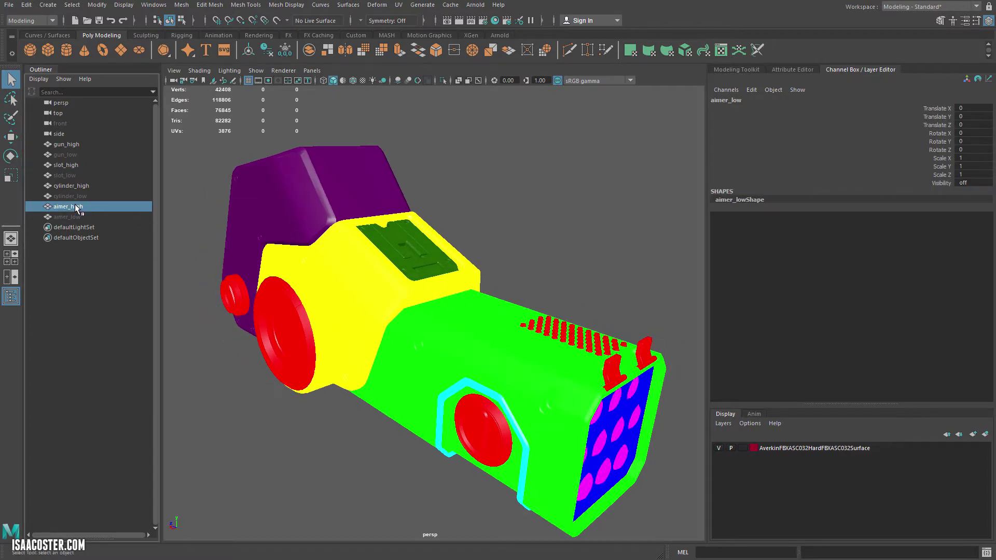
ctrl+click(73, 186)
ctrl+click(70, 165)
ctrl+click(70, 145)
key(ctrl+h)
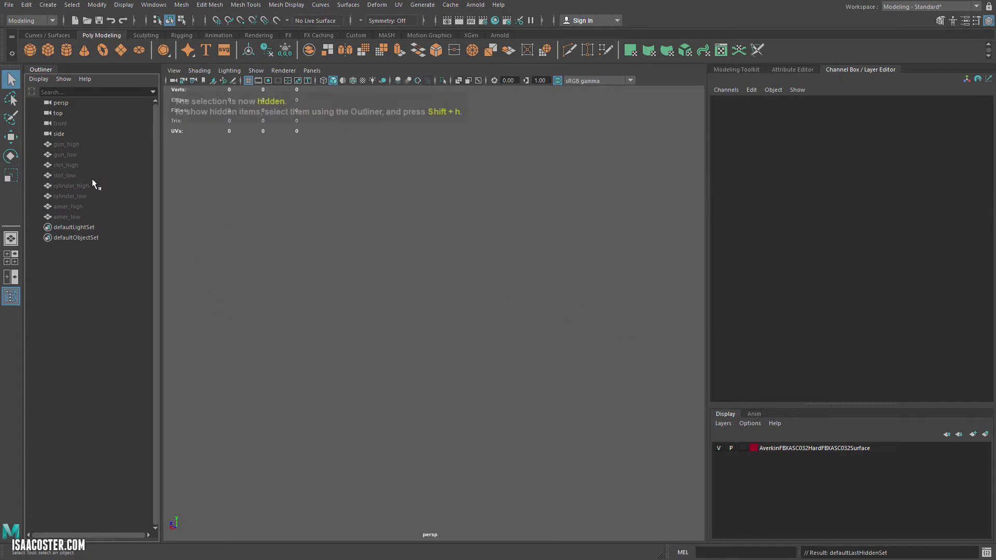
Step: Select and show gun_low, slot_low, cylinder_low and aimer_low
click(70, 155)
ctrl+click(71, 176)
ctrl+click(73, 196)
ctrl+click(79, 218)
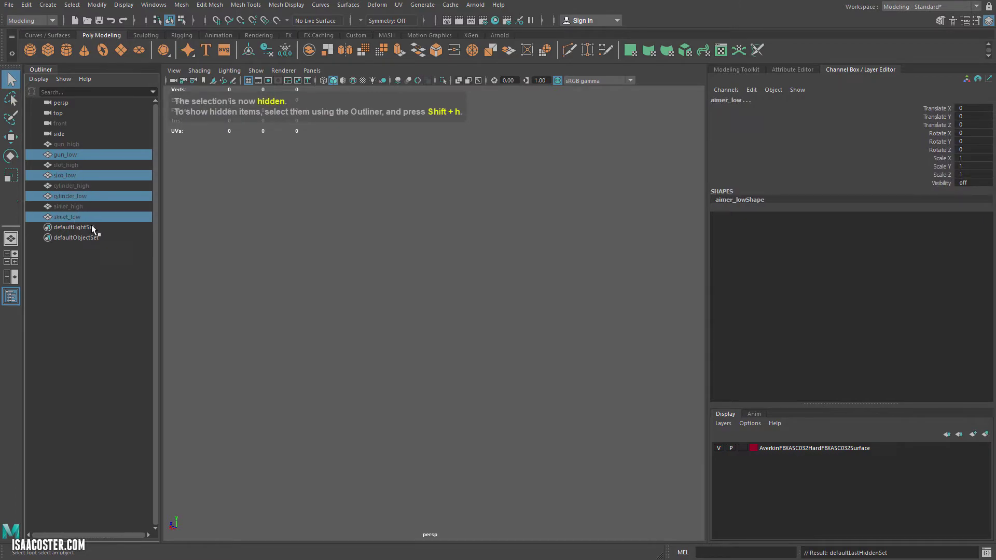
key(shift+h)
alt+drag(243, 322, 213, 259)
drag(206, 149, 663, 523)
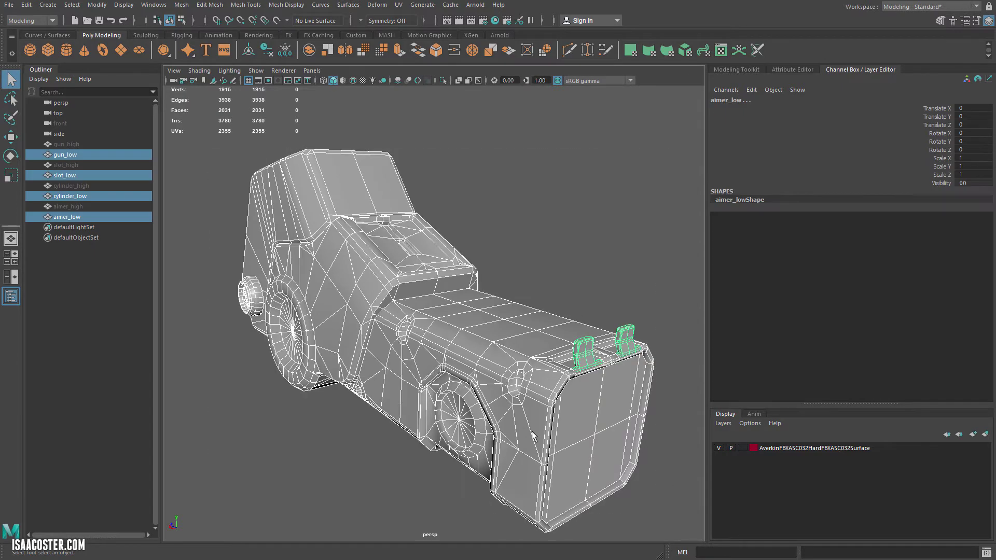
Step: Export Selection to the tutorials/hardSurface_kitbash_final/geo folder
click(10, 7)
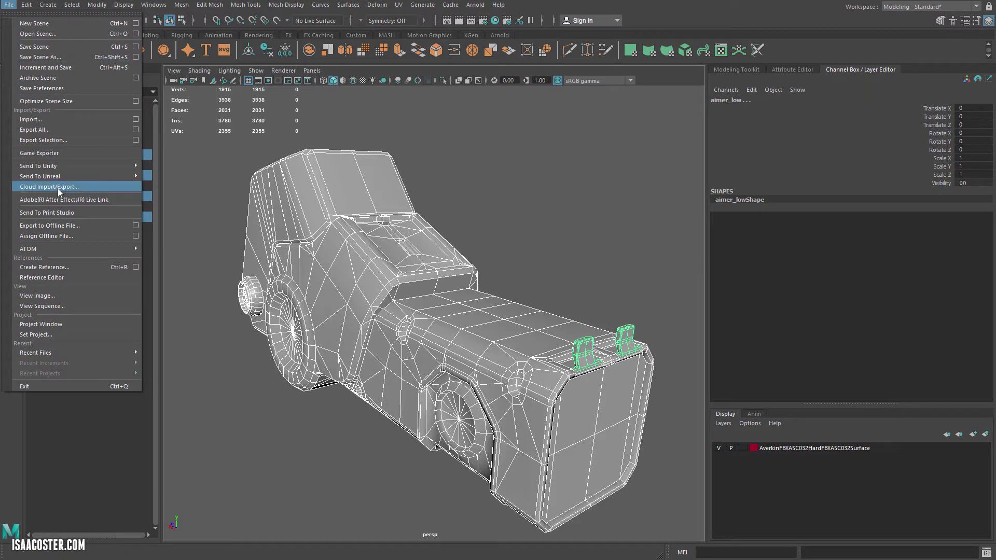
click(50, 139)
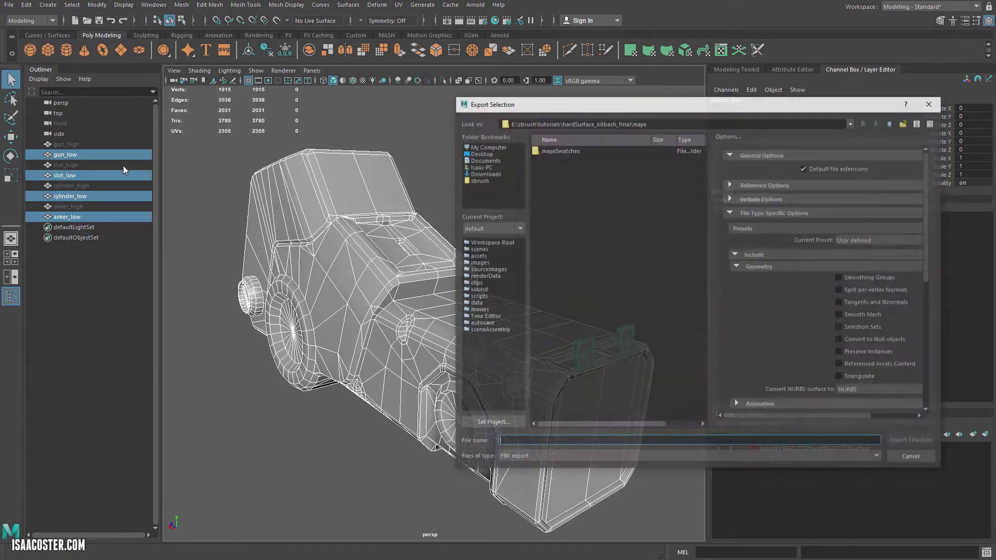
click(478, 180)
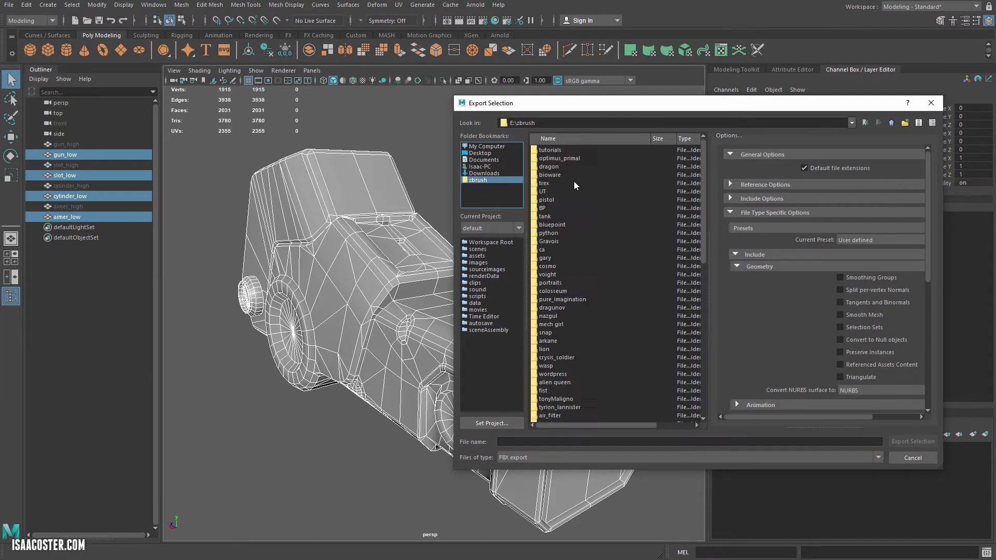
double_click(543, 153)
double_click(577, 151)
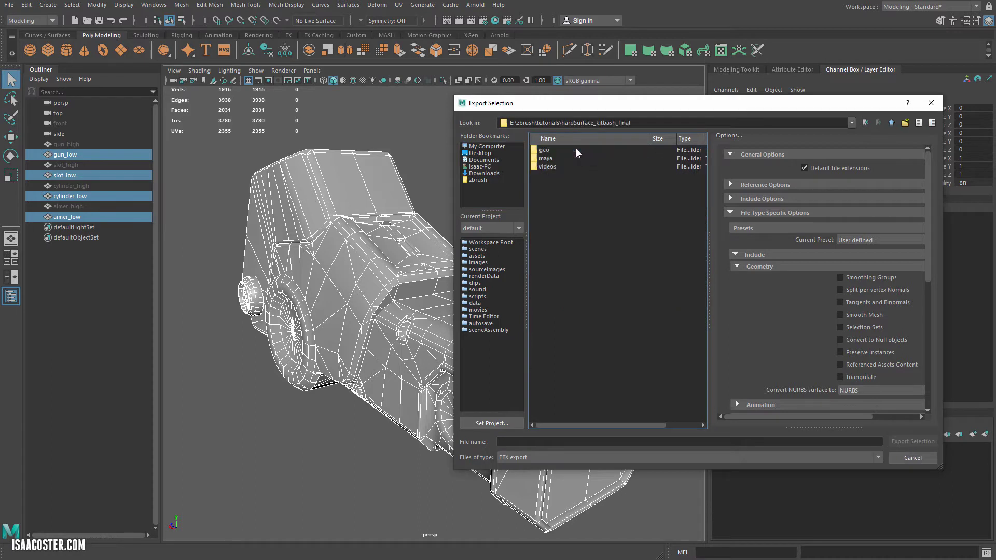
double_click(545, 151)
click(565, 151)
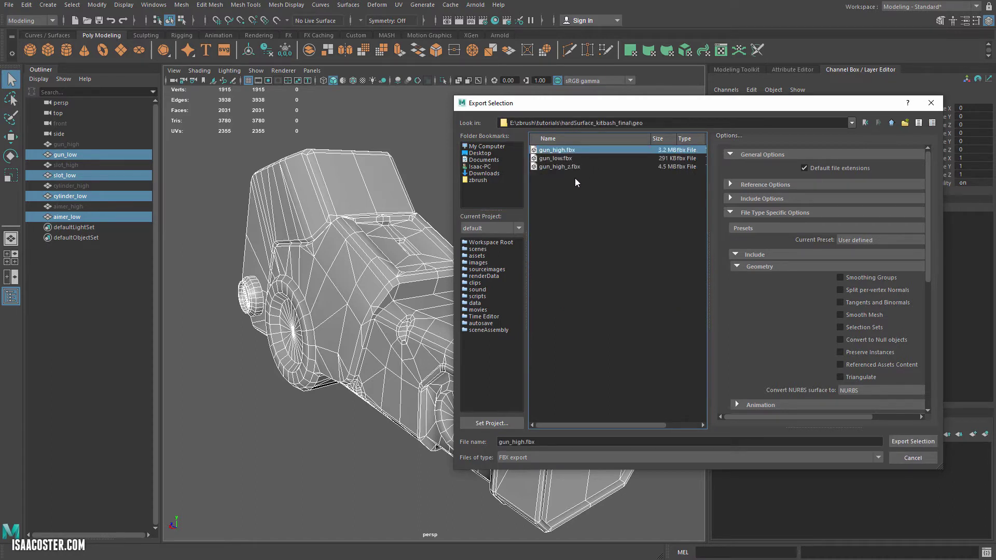
click(576, 166)
click(559, 140)
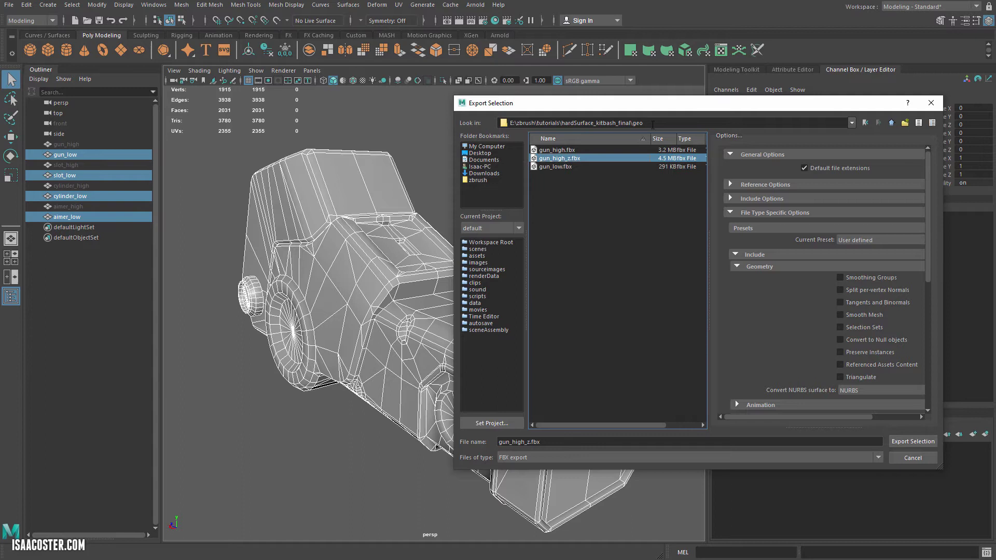
click(653, 124)
triple_click(685, 124)
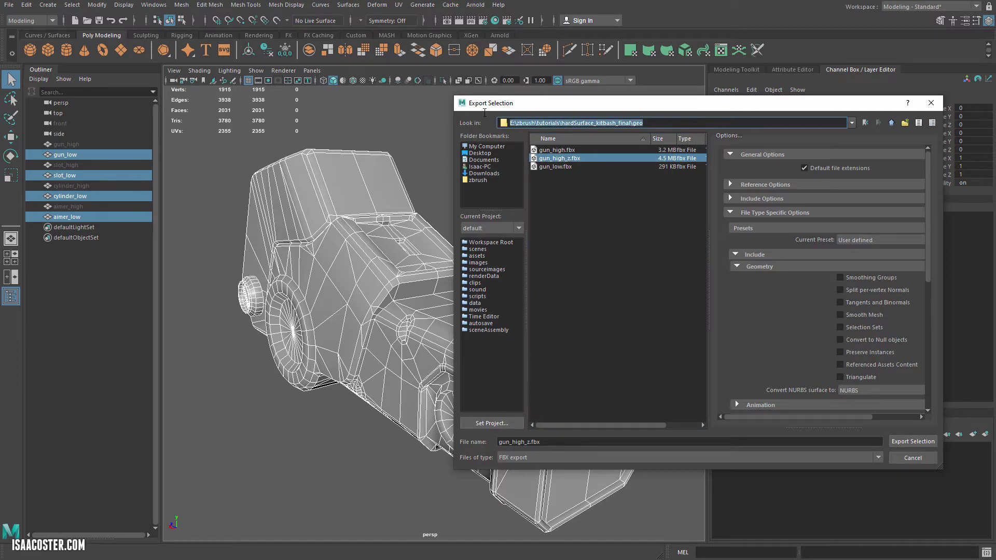
key(Return)
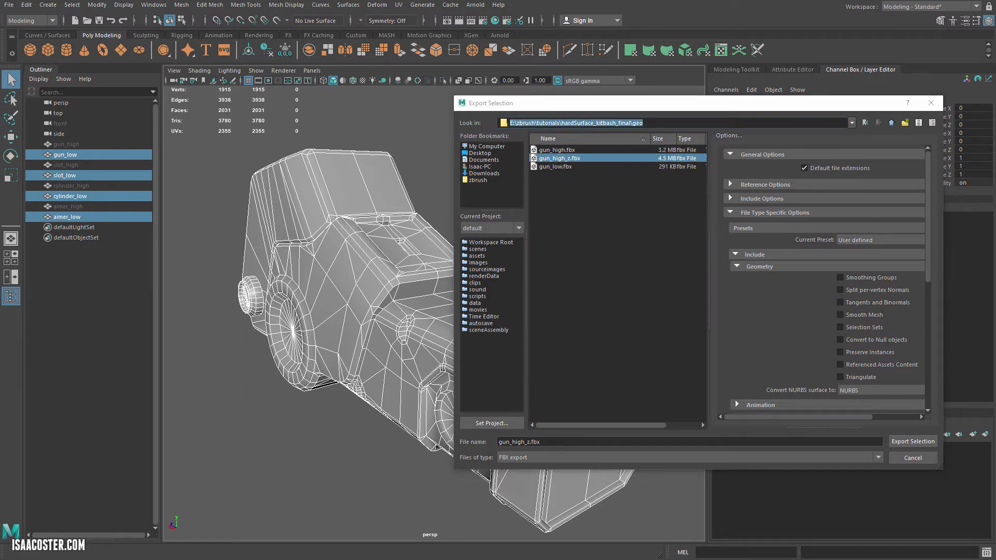
Step: Name the export gun_low.fbx and choose the painter export preset
click(571, 442)
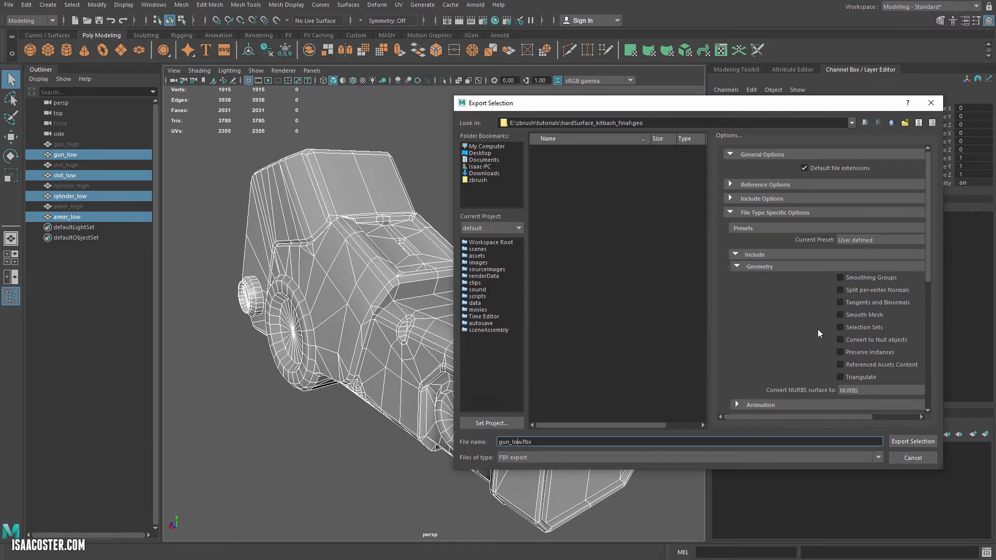
double_click(519, 442)
click(863, 241)
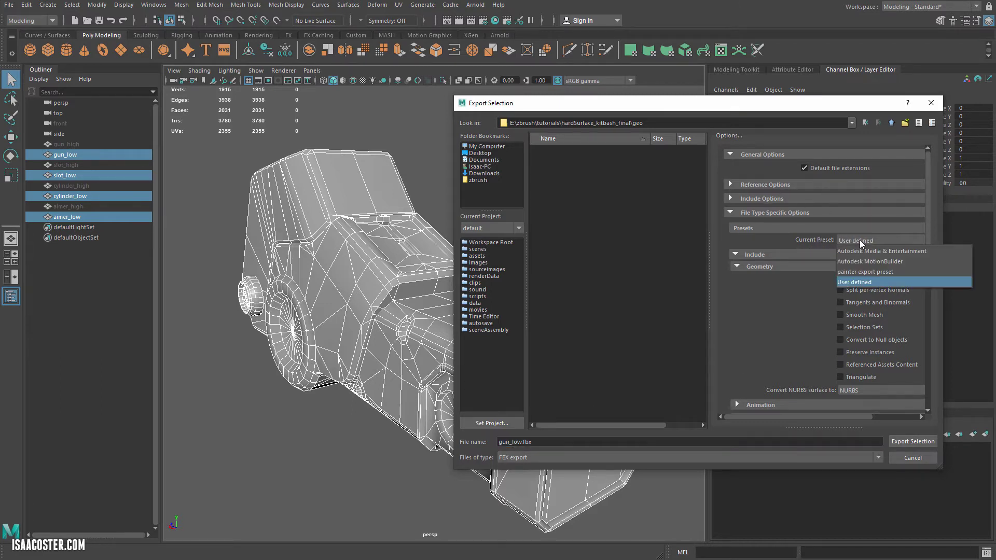
click(889, 272)
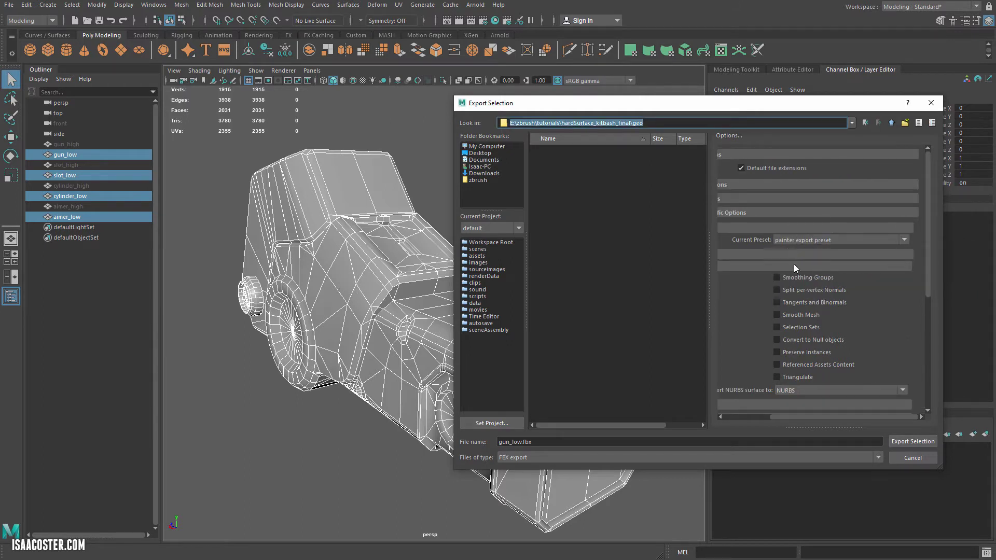
drag(943, 183, 993, 183)
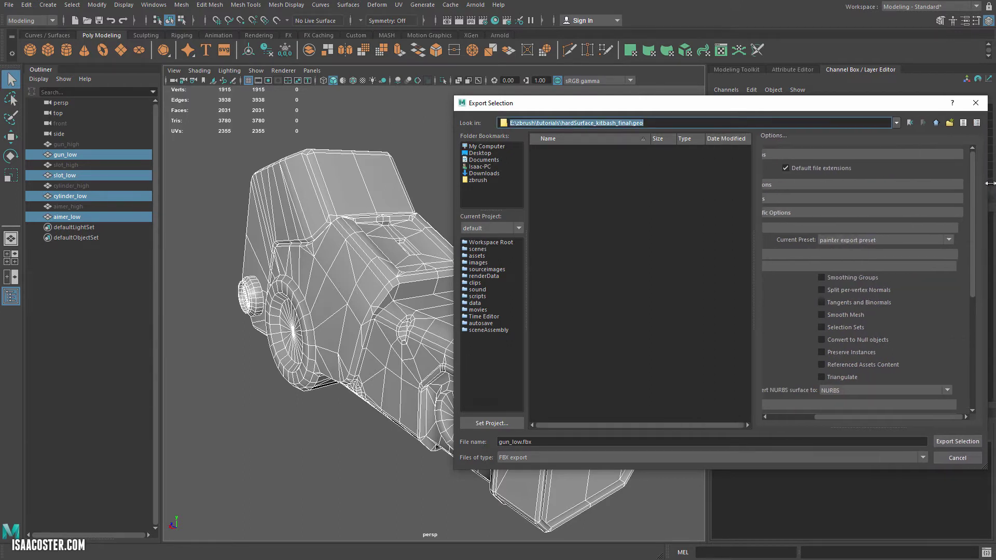
drag(758, 241, 690, 238)
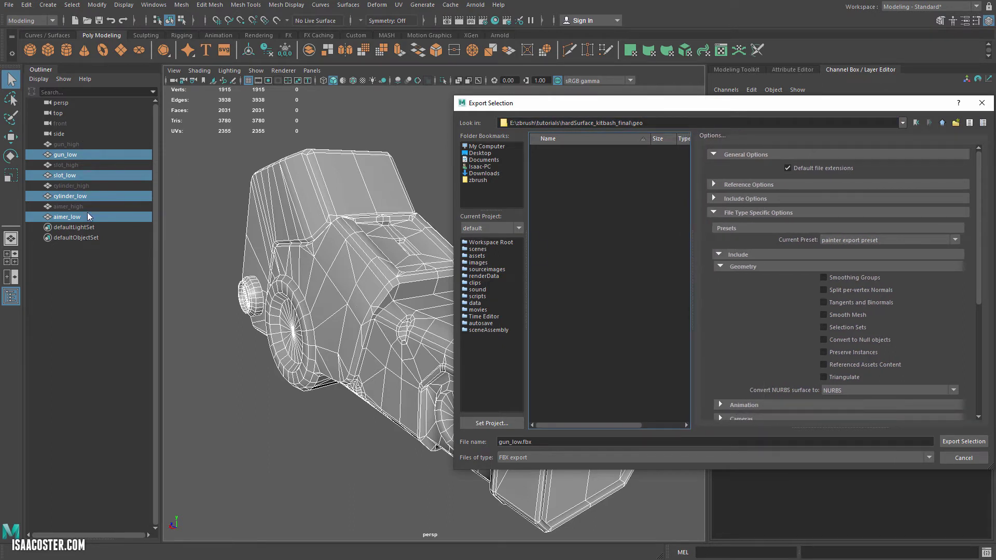
drag(453, 127, 534, 127)
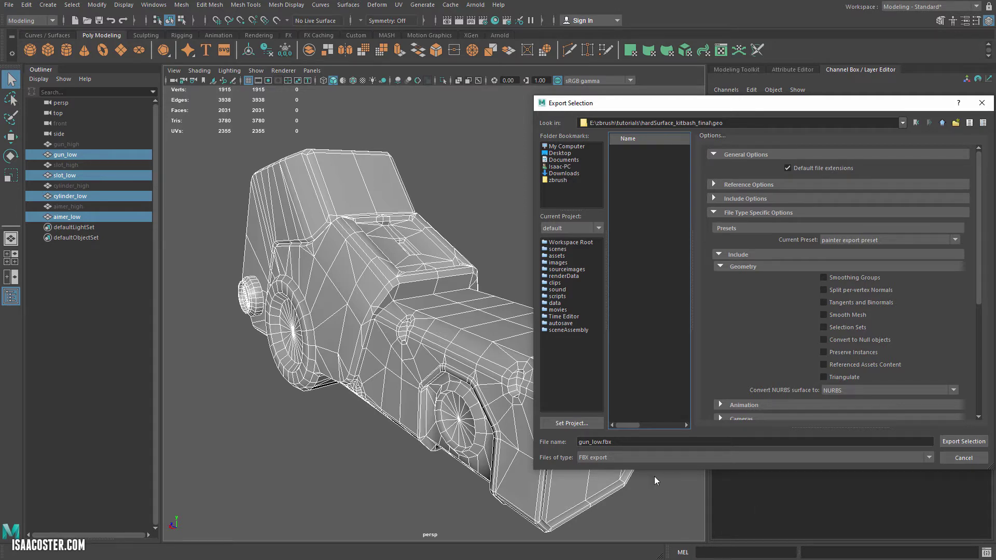
click(633, 443)
Step: Export gun_low.fbx, then point Save Scene As at hardSurface_kitbash_final/maya
click(965, 443)
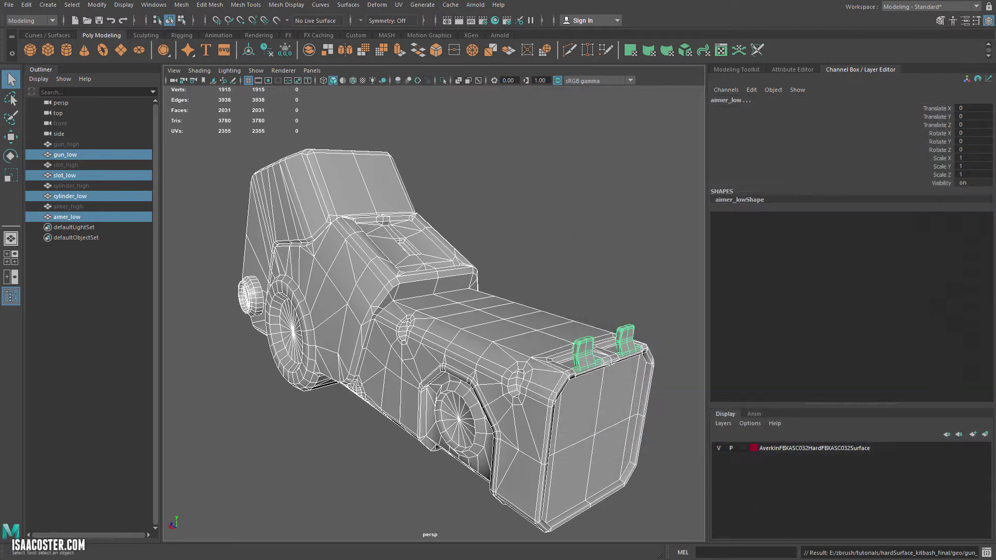
click(9, 5)
click(39, 57)
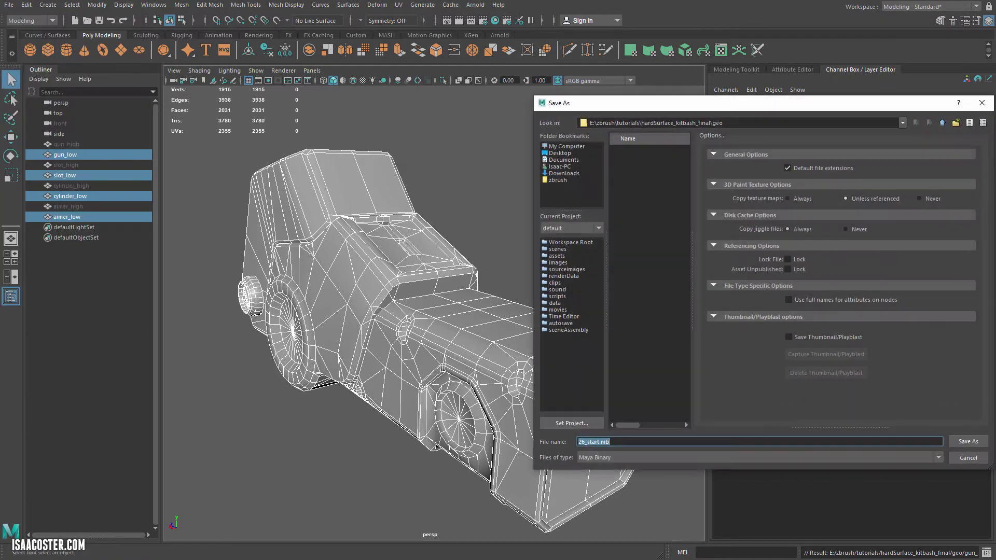
drag(627, 102, 438, 102)
click(370, 180)
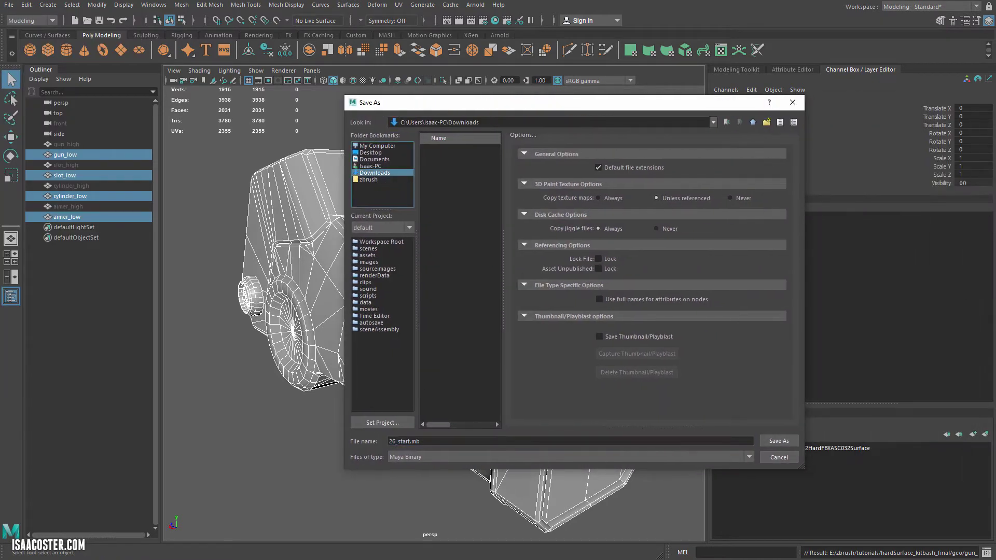
scroll(458, 244, down, 7)
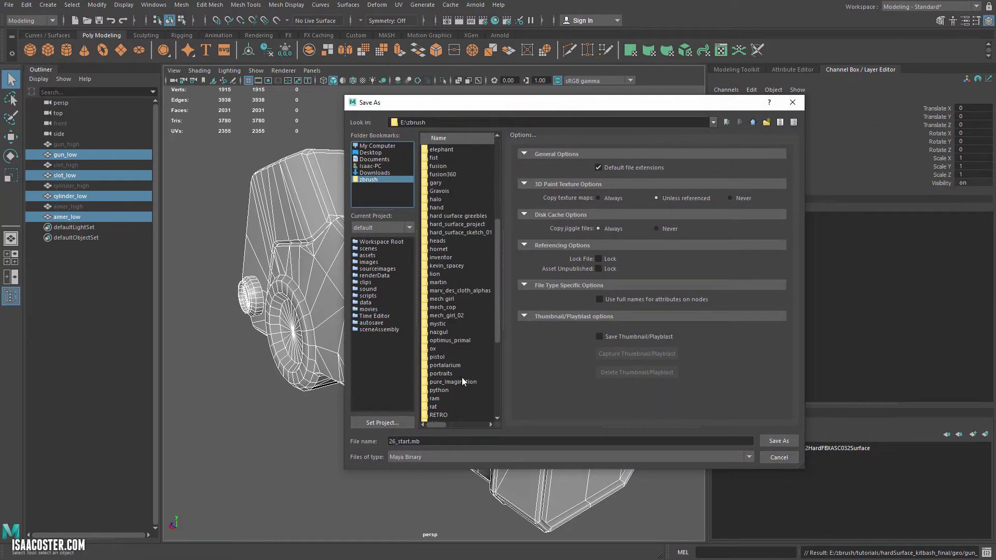
scroll(463, 351, down, 5)
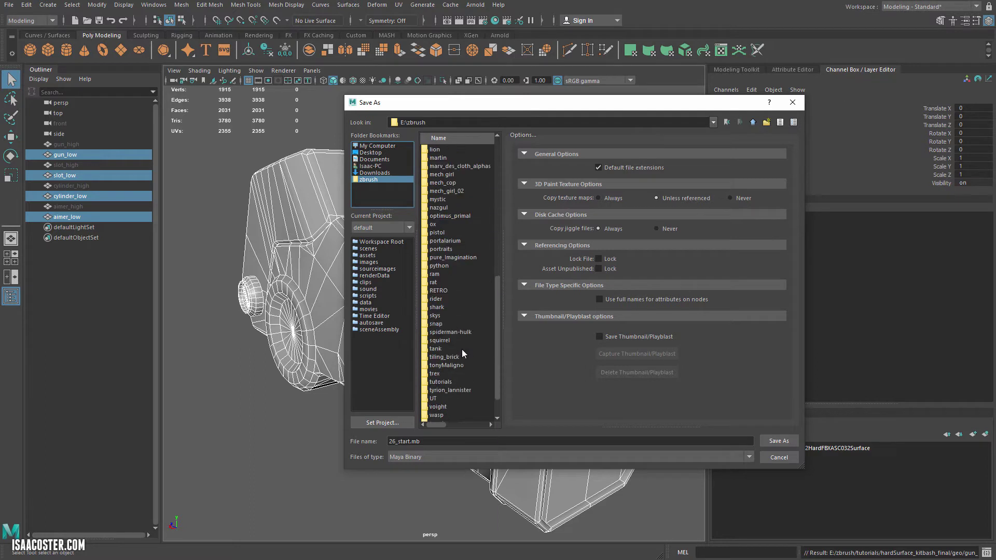
double_click(448, 382)
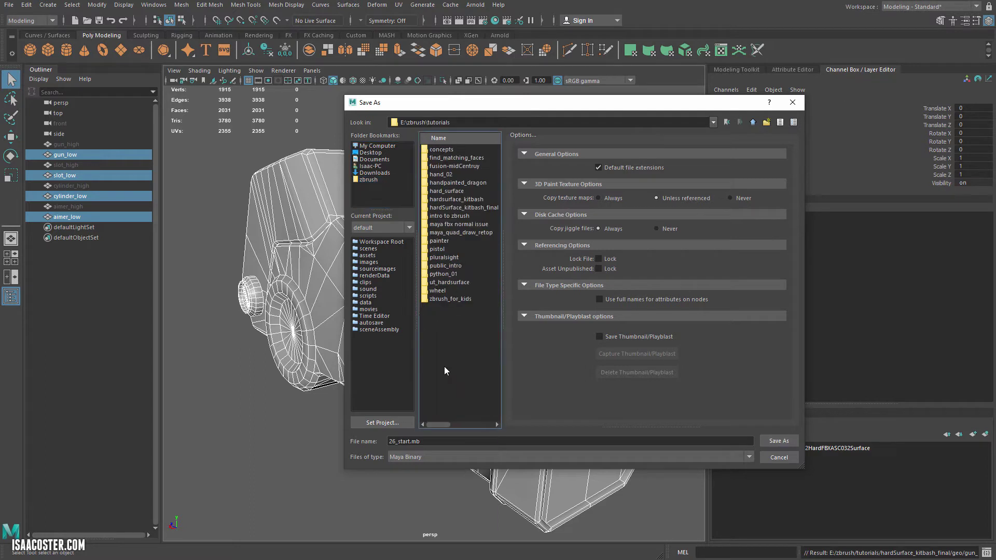
double_click(488, 208)
click(438, 154)
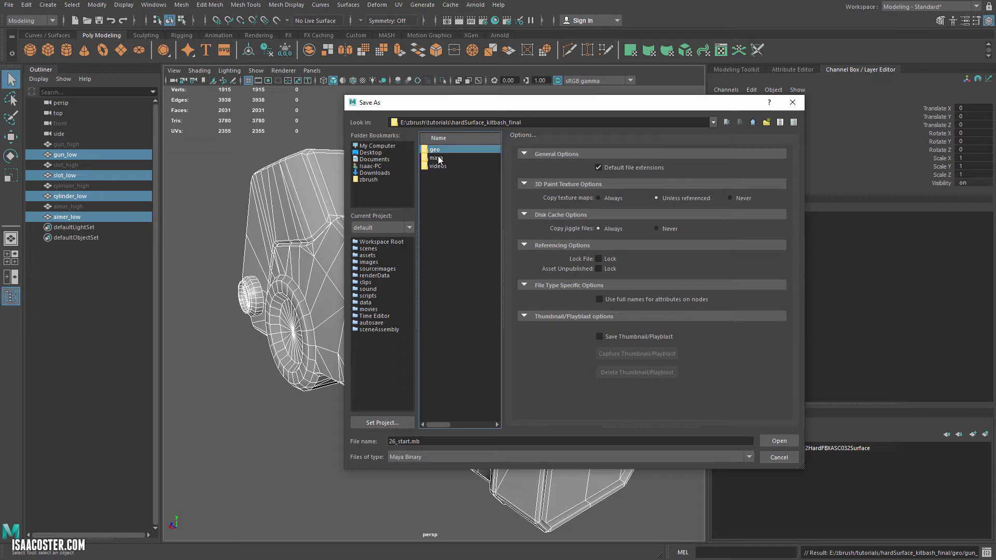
double_click(437, 157)
Step: Save the scene as 27_start.mb and continue past the student version notice
drag(345, 177, 306, 178)
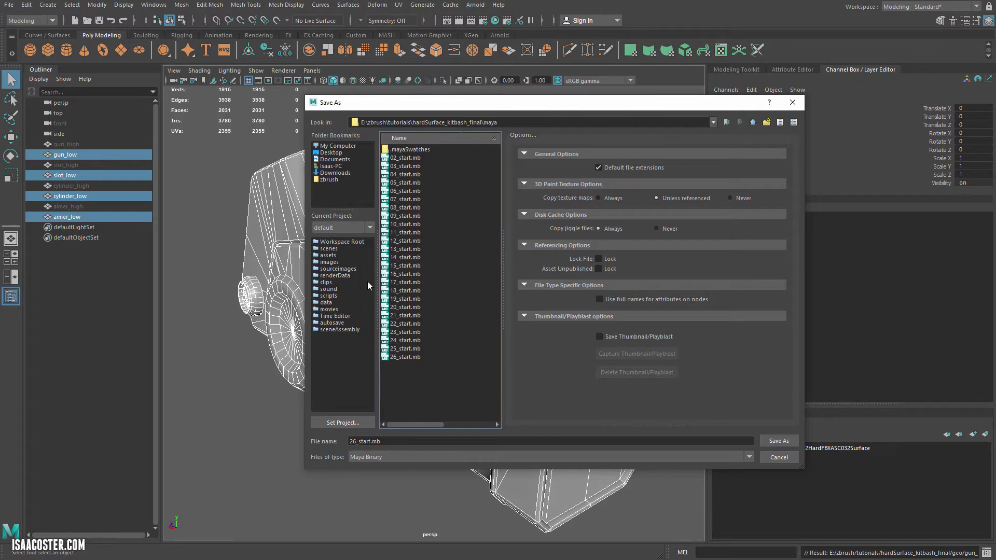
click(405, 357)
click(352, 442)
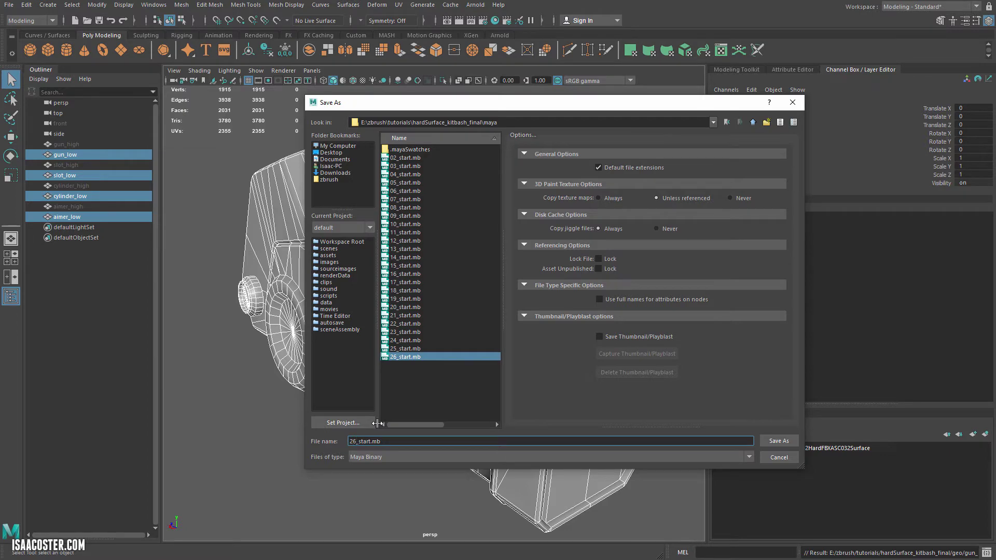
key(Delete)
text(7)
key(Return)
click(479, 283)
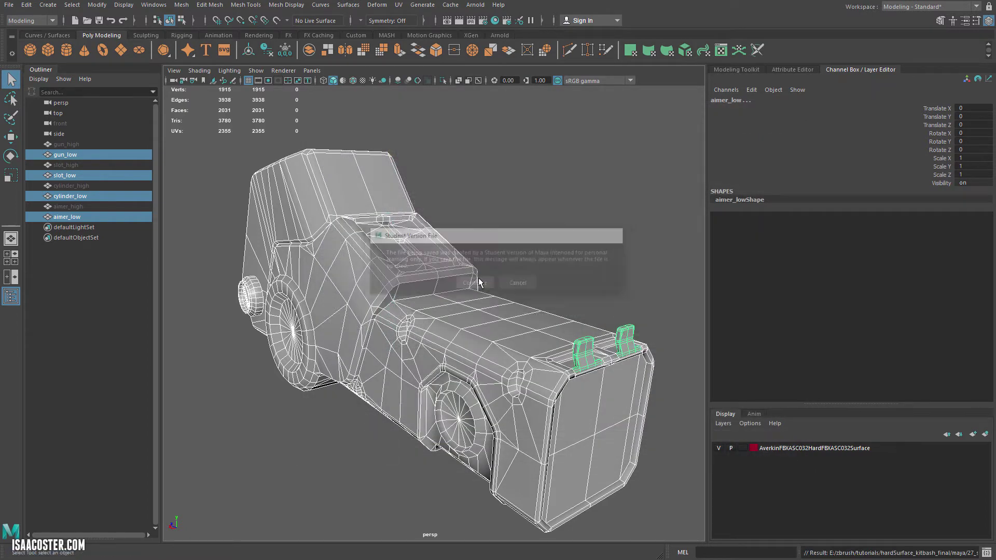
Step: Start a new scene and import gun_low.fbx from hardSurface_kitbash_final/geo
click(9, 5)
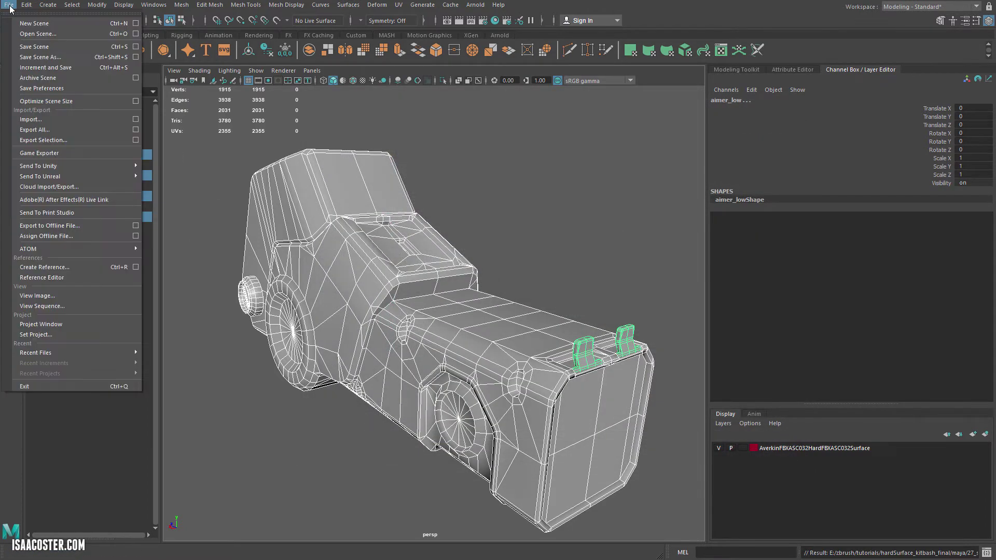
click(34, 23)
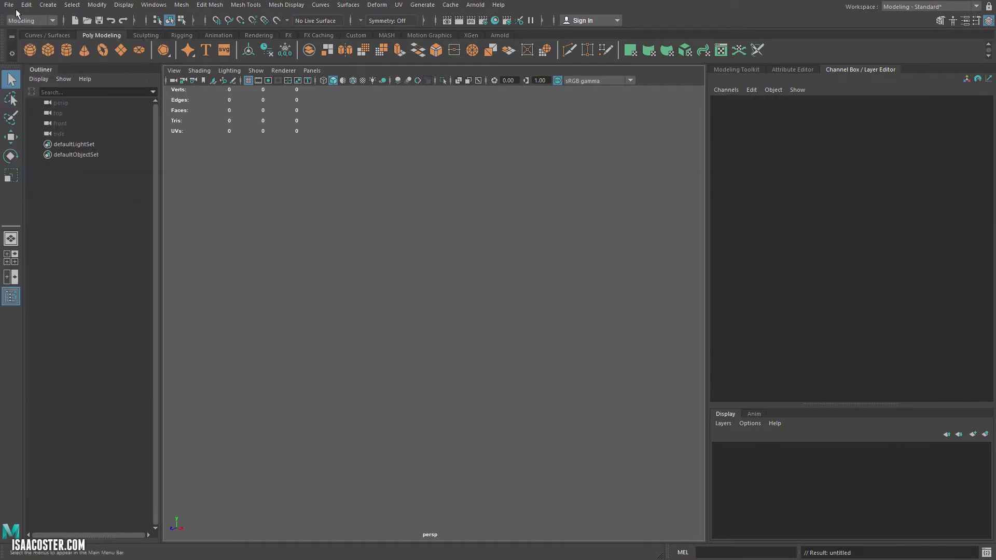
click(16, 10)
click(31, 117)
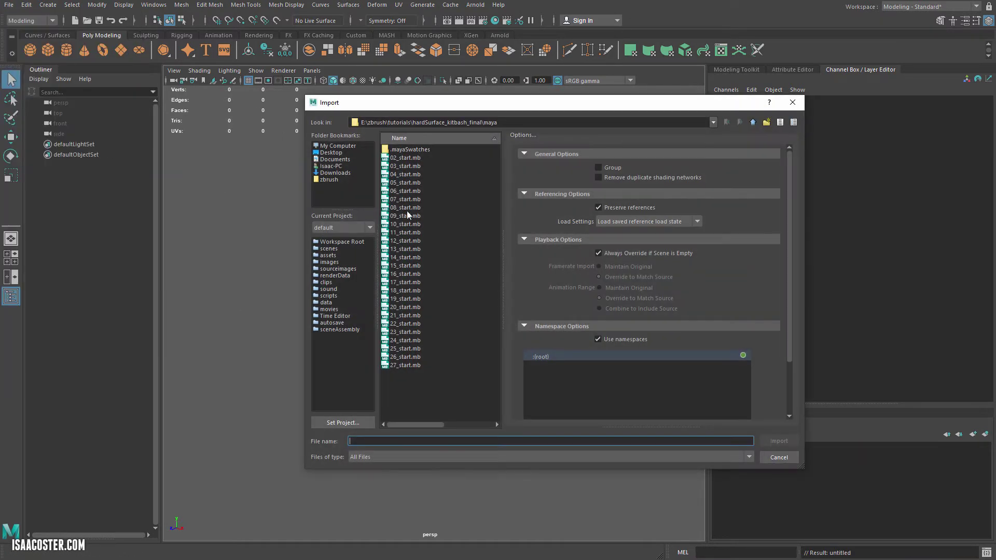
click(749, 122)
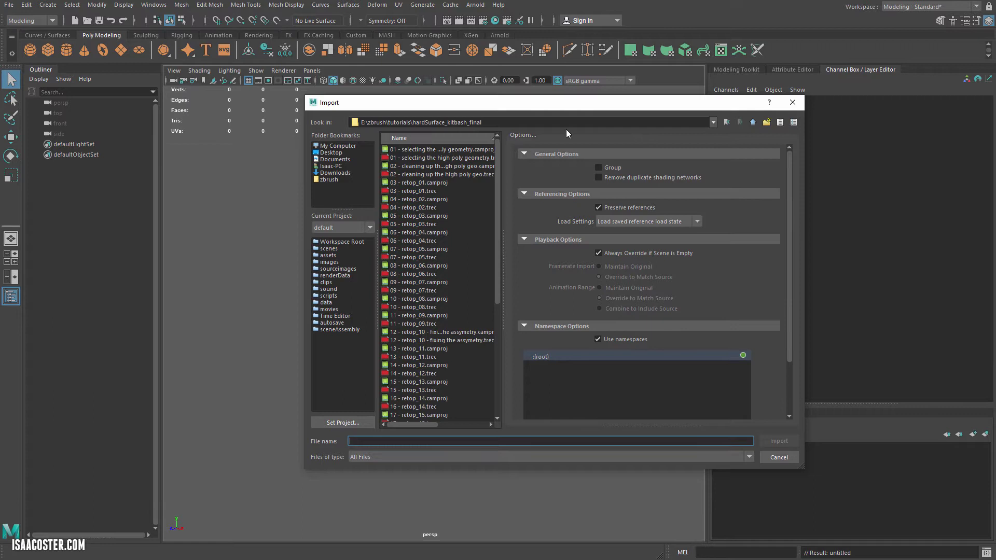
click(752, 123)
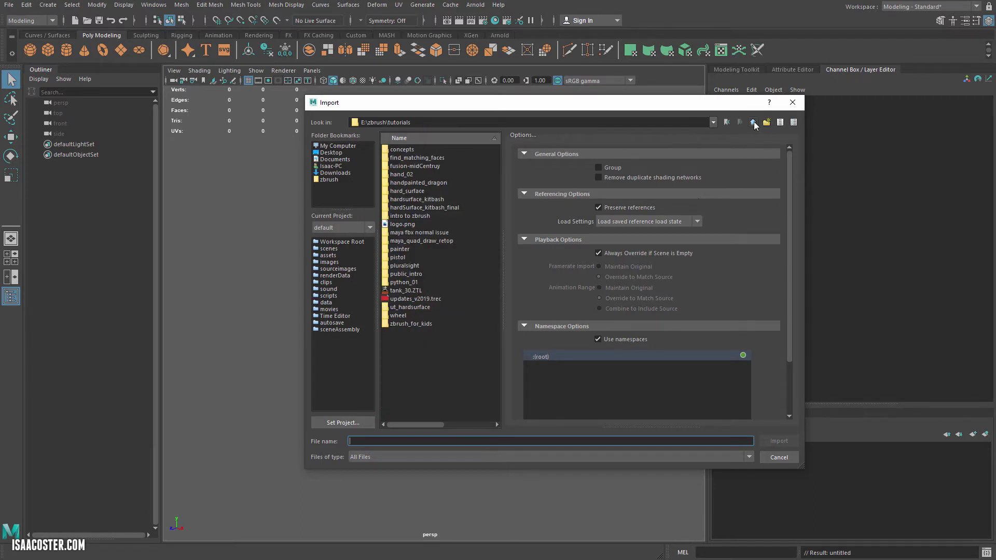
double_click(450, 207)
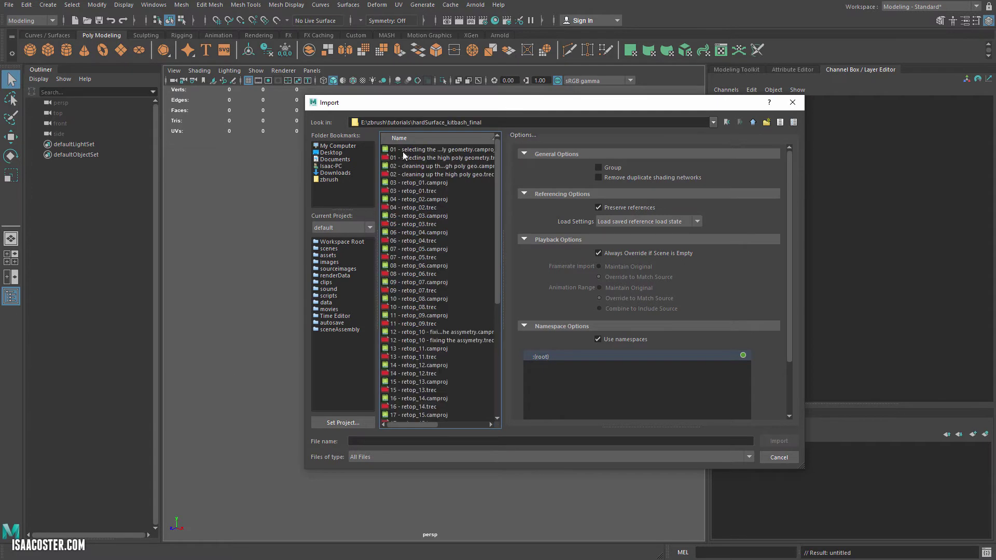
scroll(466, 229, down, 8)
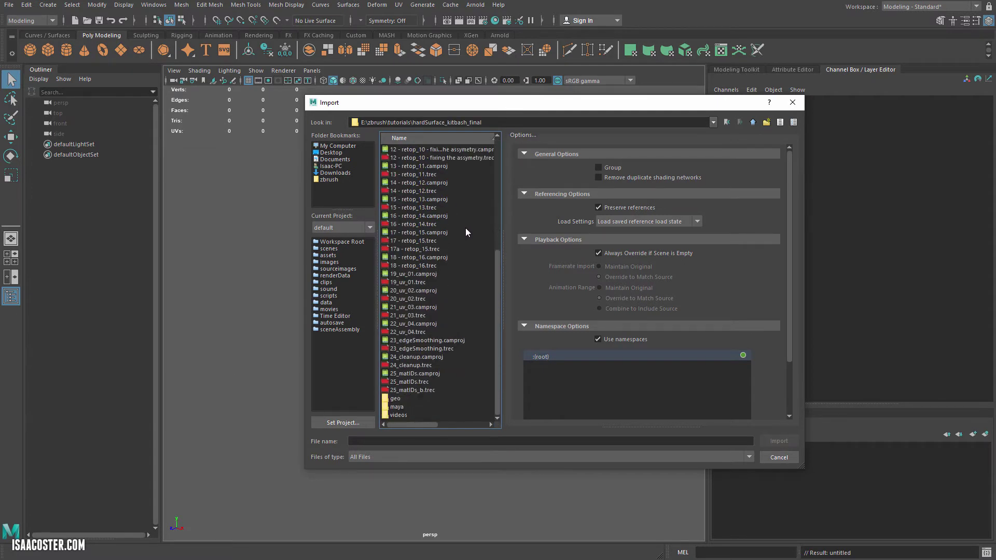
double_click(394, 399)
double_click(409, 149)
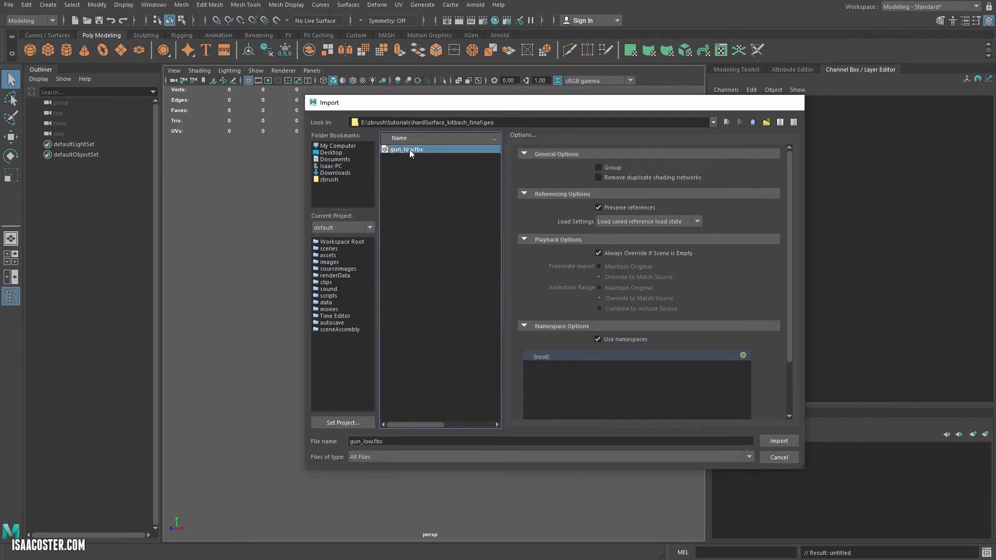
click(71, 145)
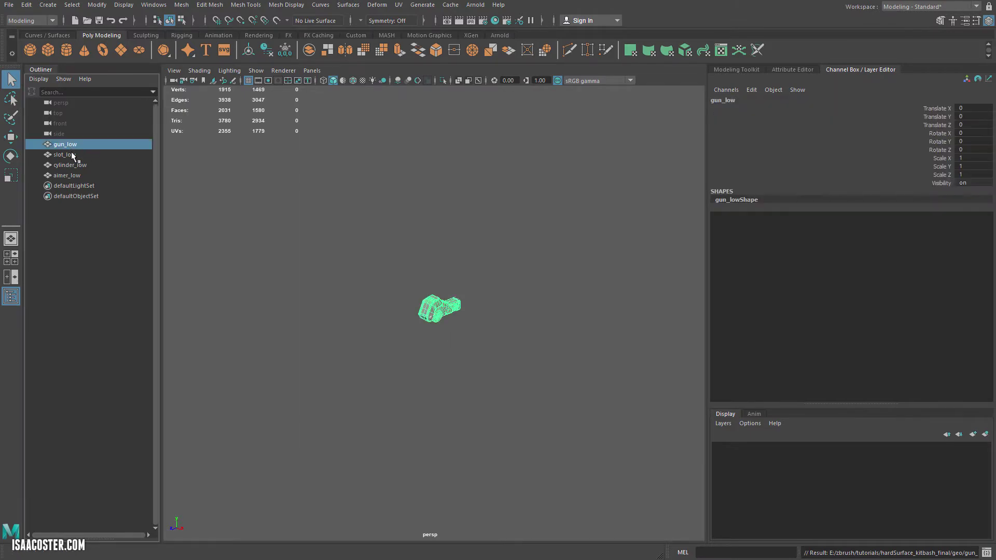
click(75, 155)
click(80, 165)
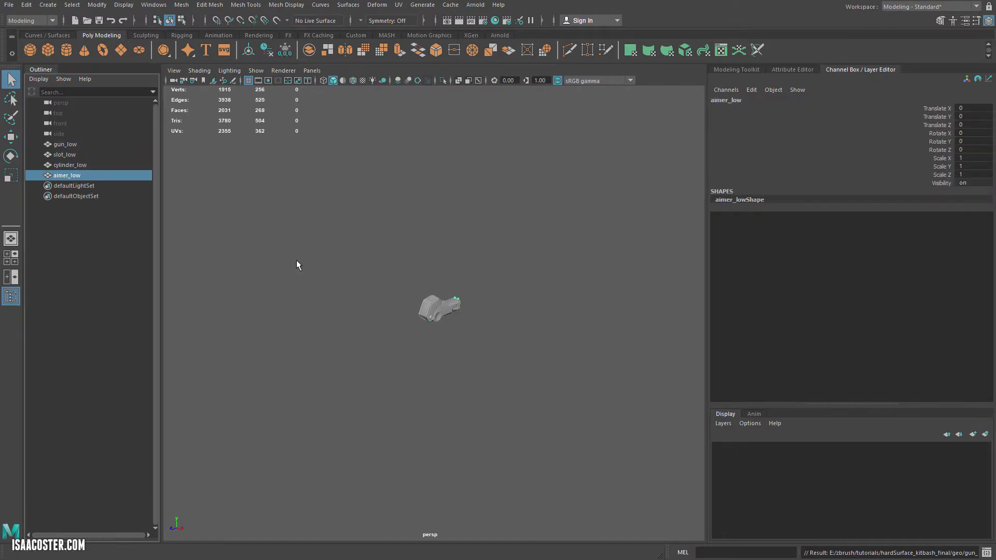
drag(329, 236, 472, 398)
key(f)
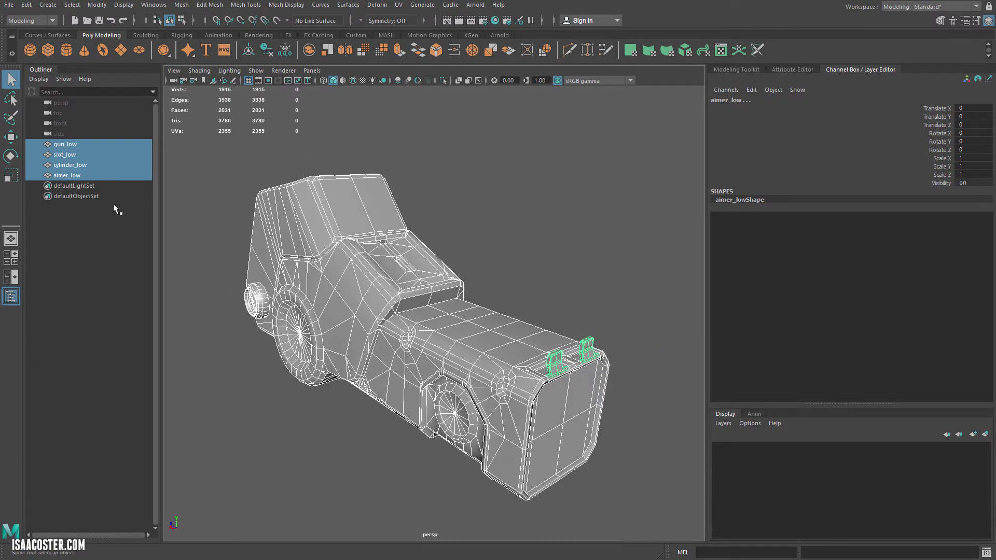
key(3)
click(67, 145)
click(68, 155)
click(71, 165)
click(72, 175)
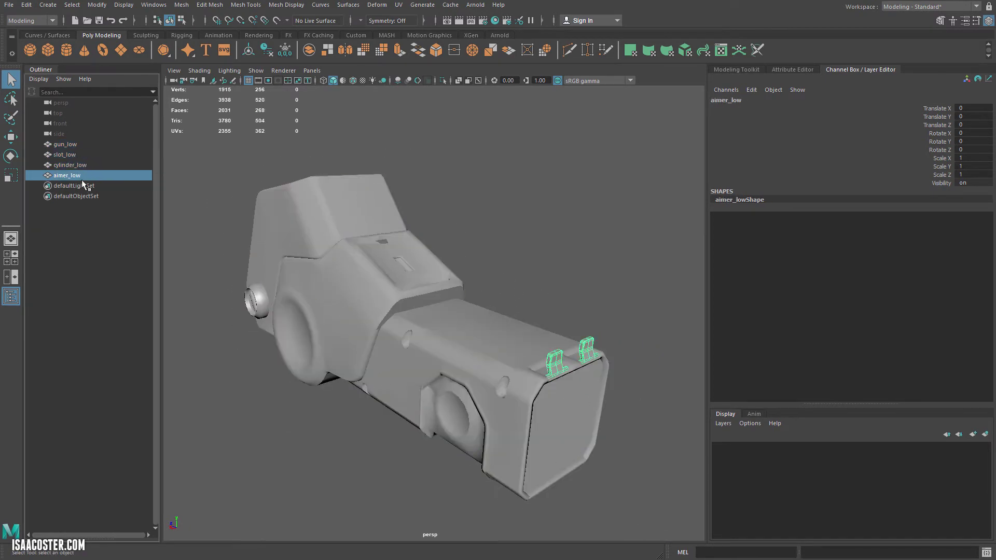
shift+click(65, 145)
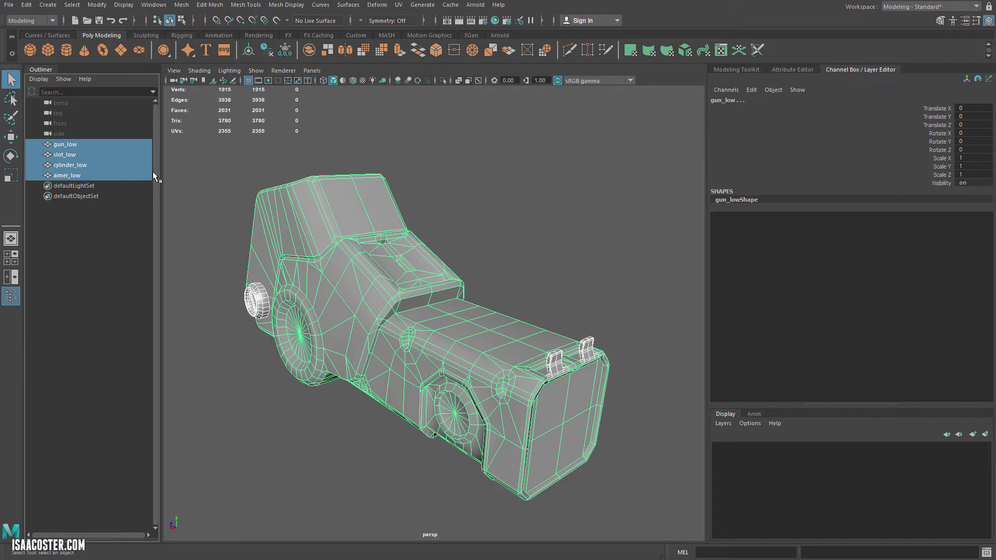
alt+drag(512, 234, 397, 347)
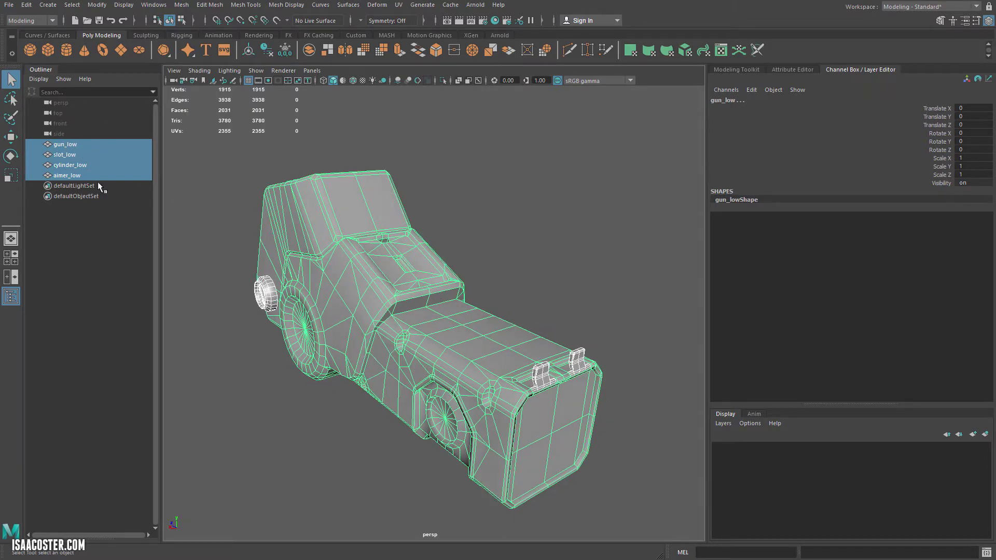
click(62, 144)
key(Down)
key(Down)
key(Down)
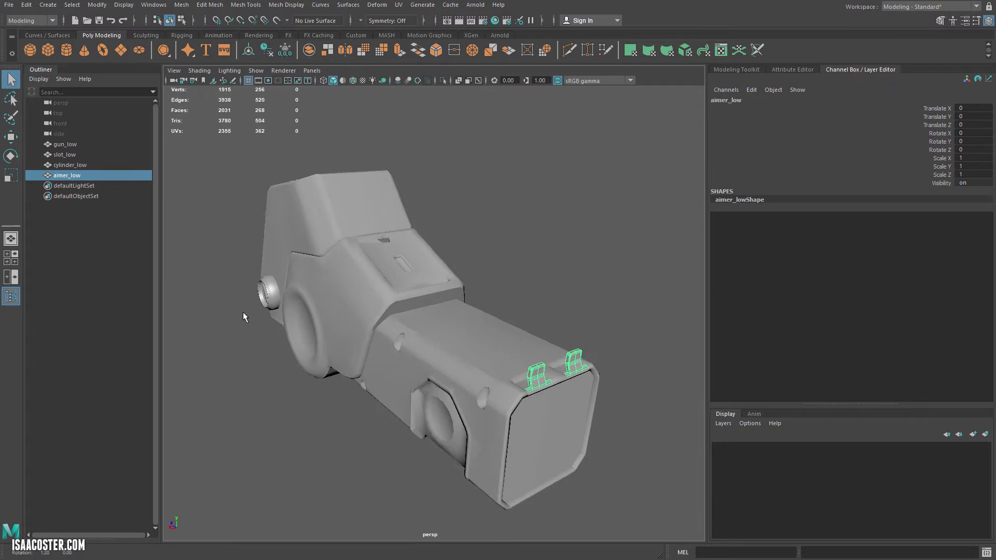
alt+drag(243, 312, 395, 407)
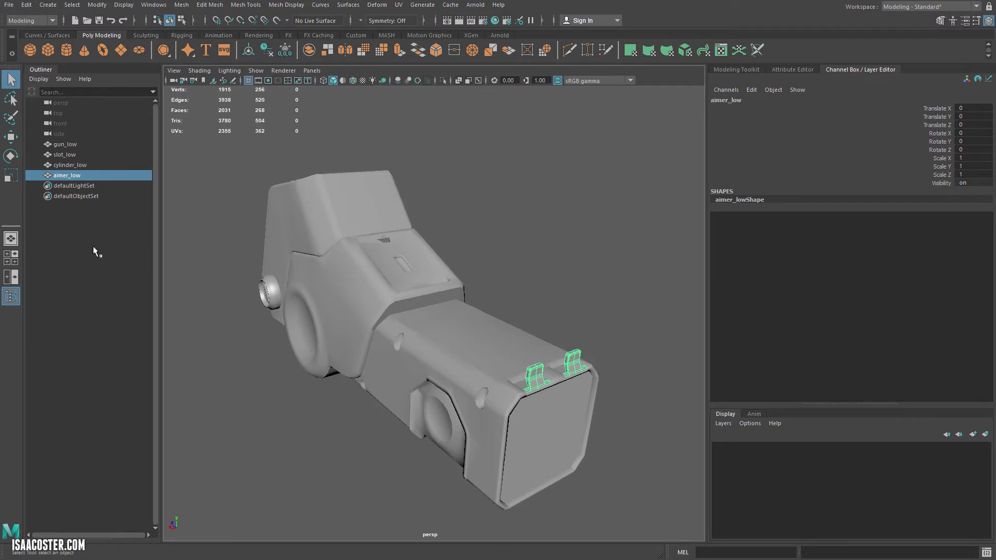
drag(378, 300, 633, 538)
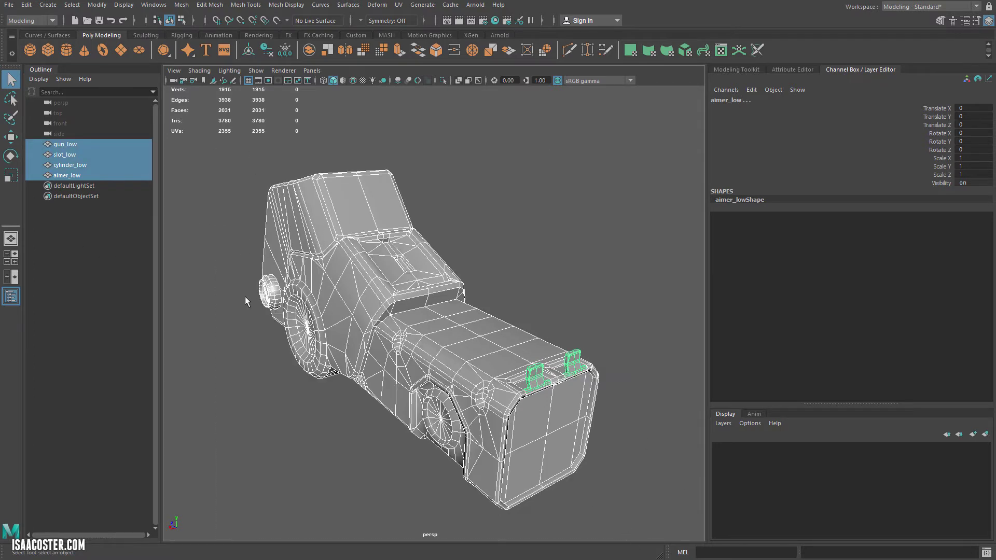
click(219, 328)
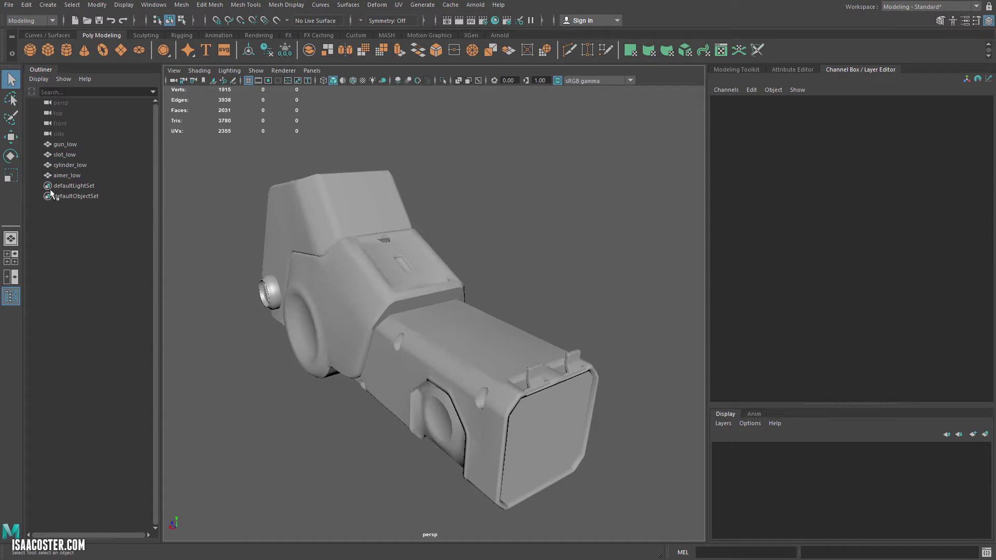
drag(66, 142, 80, 172)
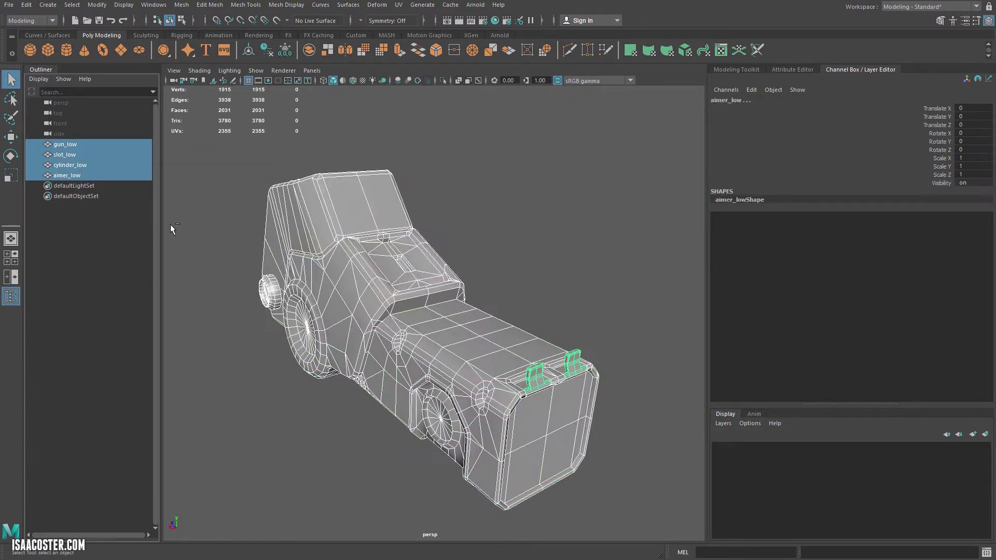
Step: Group the four low-poly meshes into a group named old
key(ctrl+g)
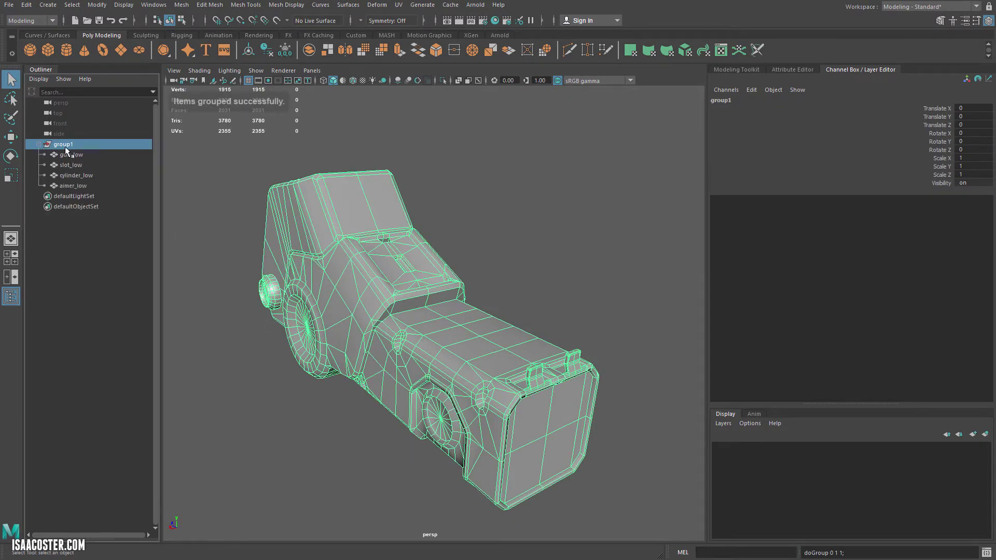
double_click(64, 147)
text(old)
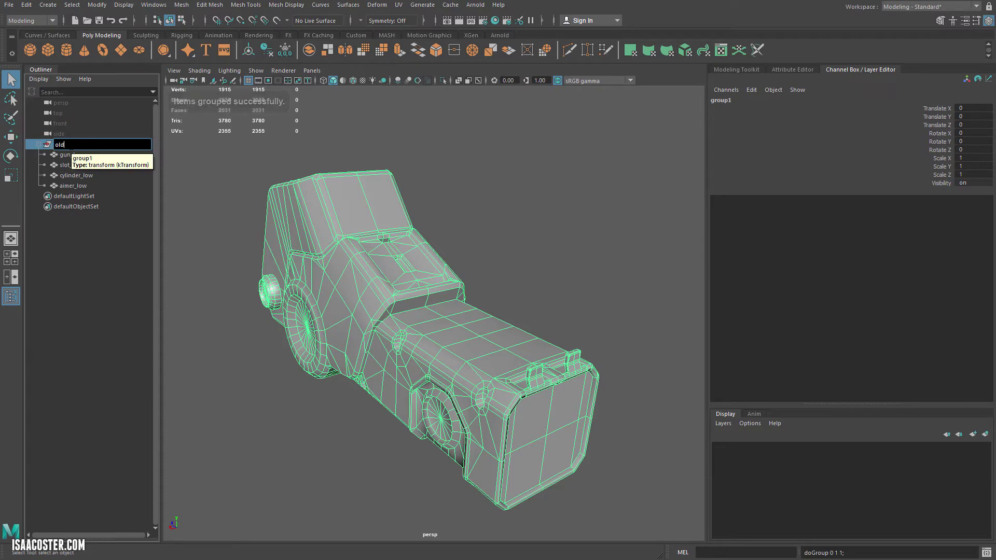
key(Return)
Step: Import gun_low.fbx into the scene a second time
click(9, 5)
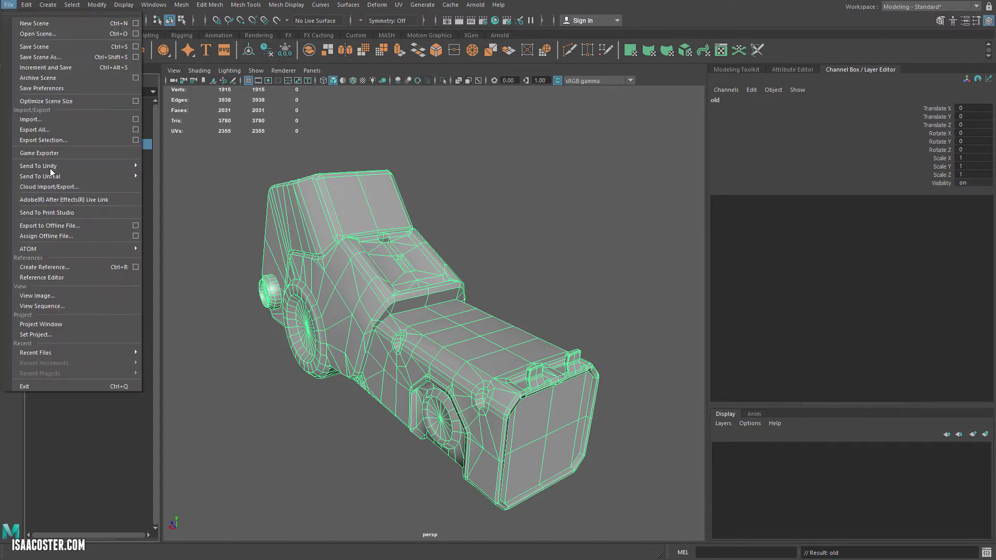
click(41, 118)
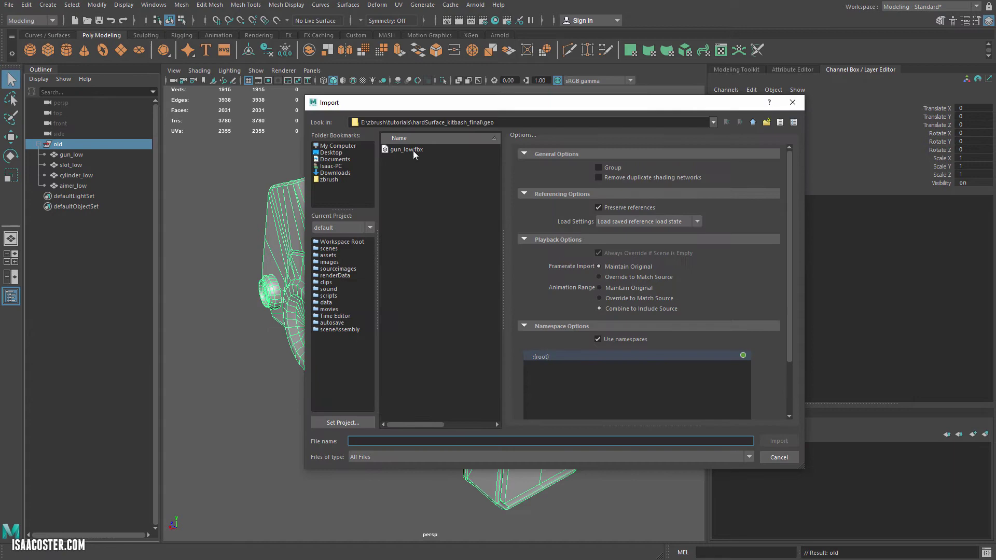
double_click(413, 151)
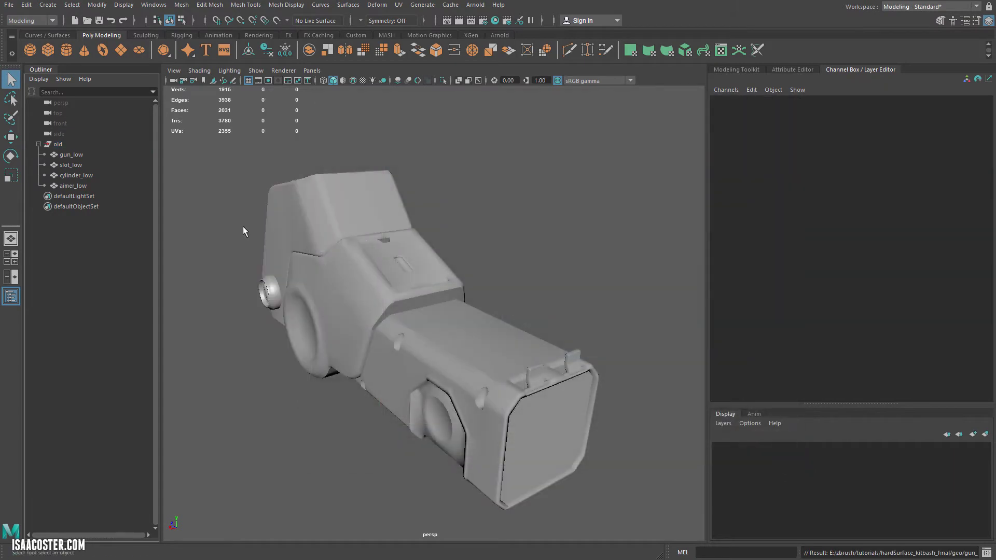
Step: Check the meshes in the Outliner, then delete the old group
click(63, 144)
click(76, 176)
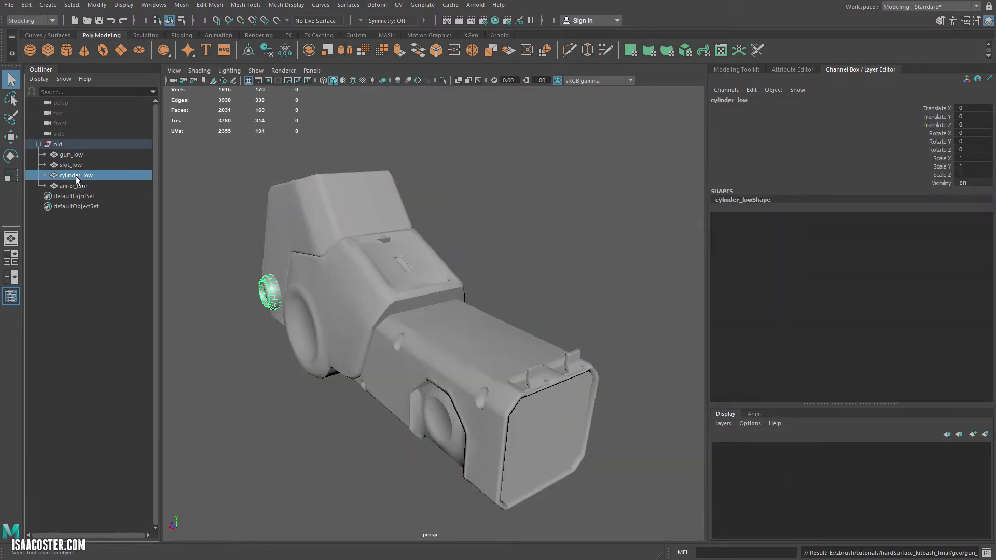
click(71, 154)
click(71, 165)
click(74, 176)
click(73, 186)
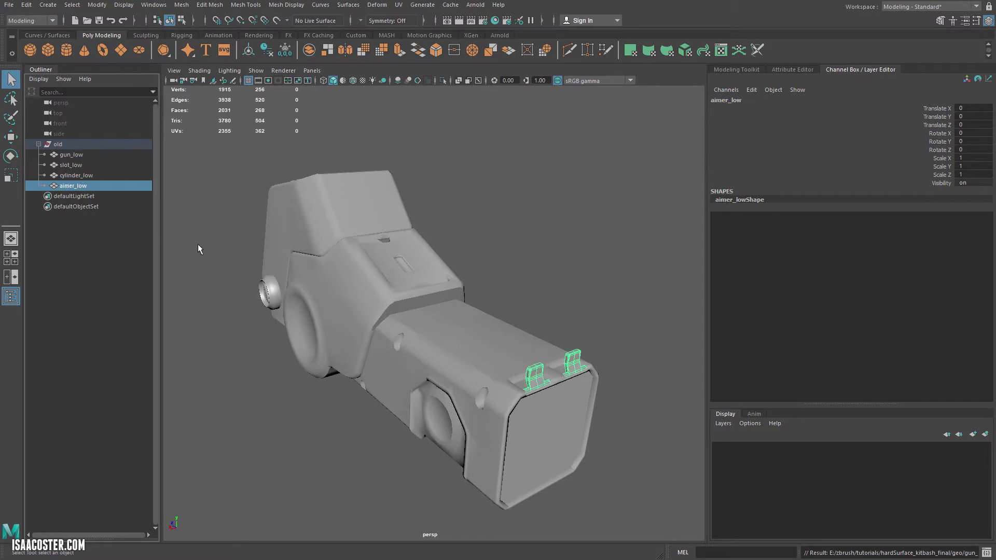
click(213, 229)
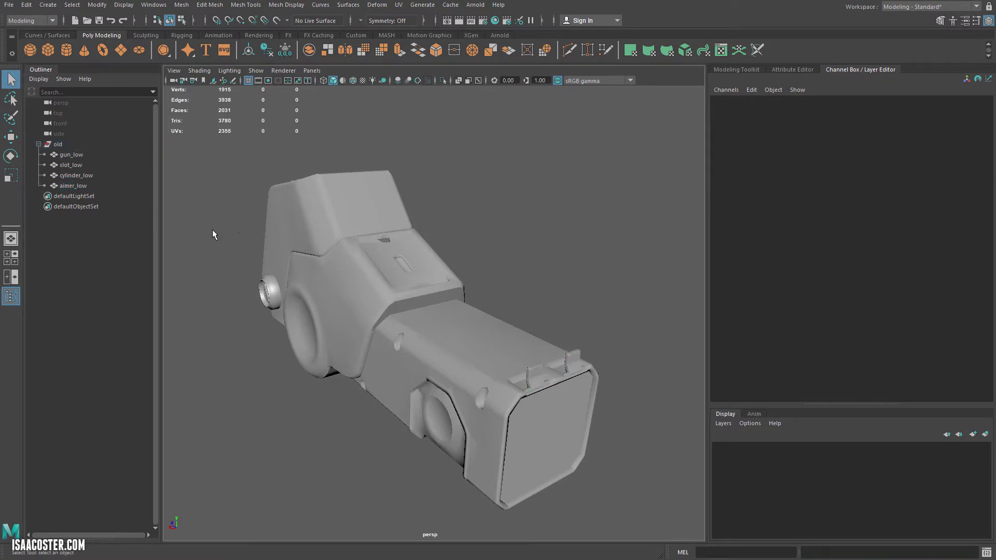
click(58, 148)
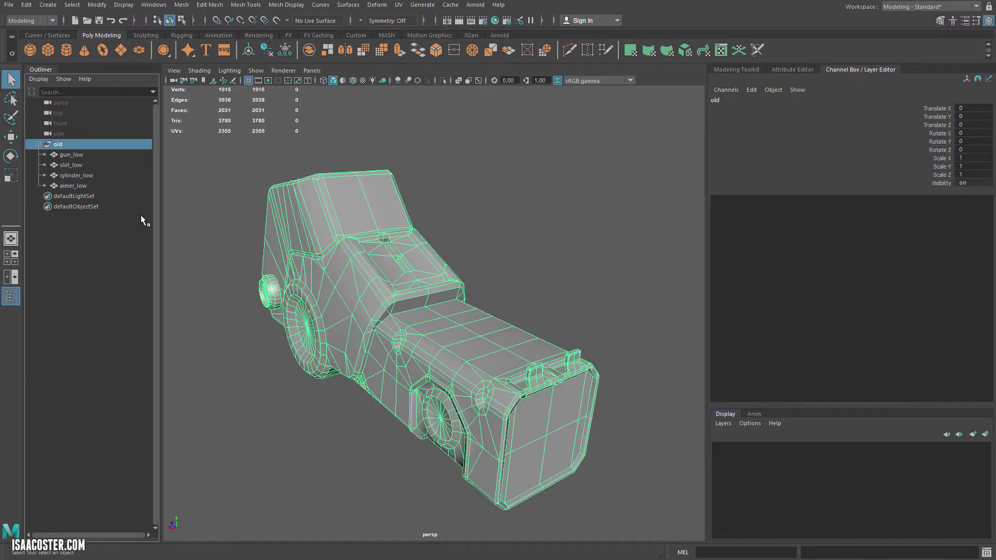
key(Delete)
Step: Reopen the 27_start.mb scene, discarding changes to the untitled scene
click(4, 6)
mouse_move(78, 353)
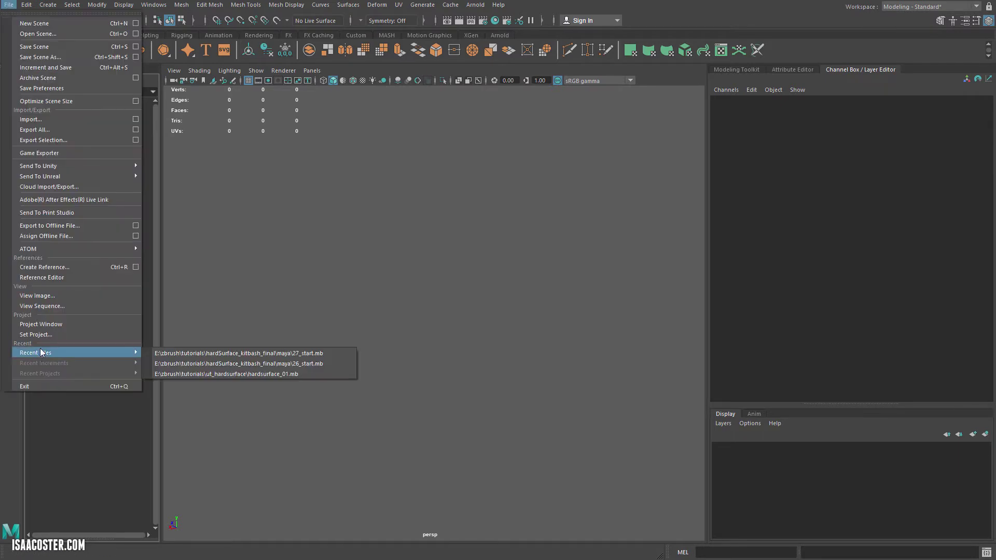
click(276, 354)
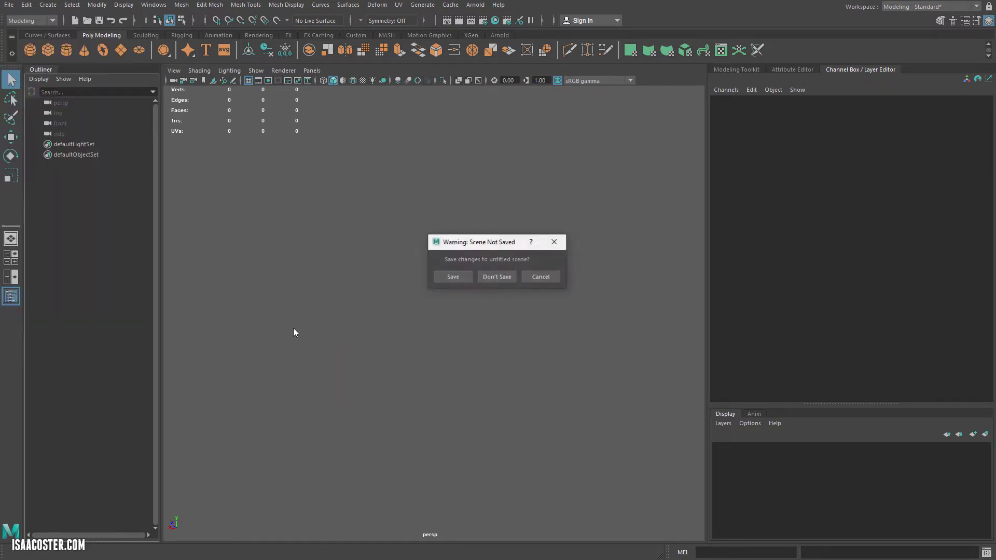
click(488, 279)
click(476, 284)
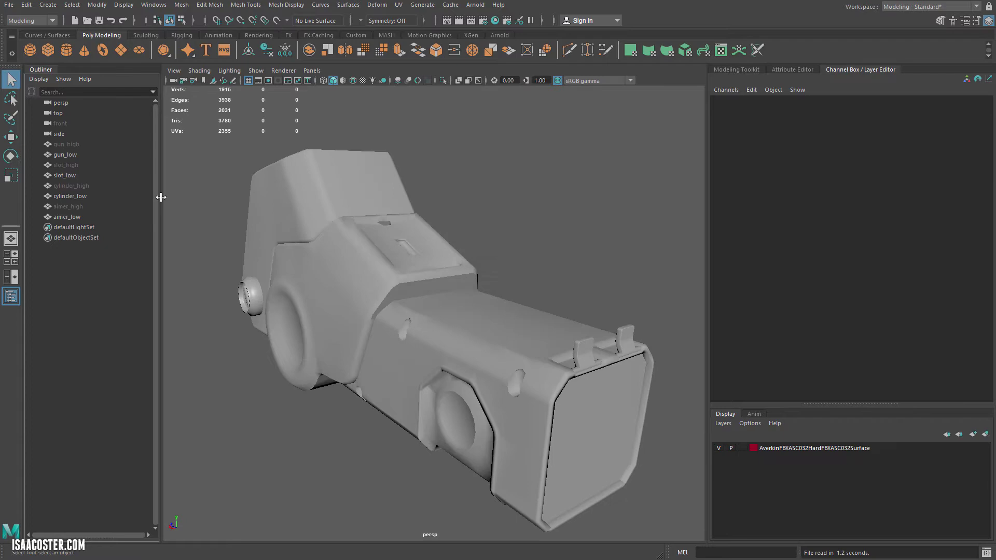
alt+drag(162, 197, 179, 219)
Step: Select gun_low, slot_low, cylinder_low and aimer_low in the Outliner
click(78, 155)
ctrl+click(76, 174)
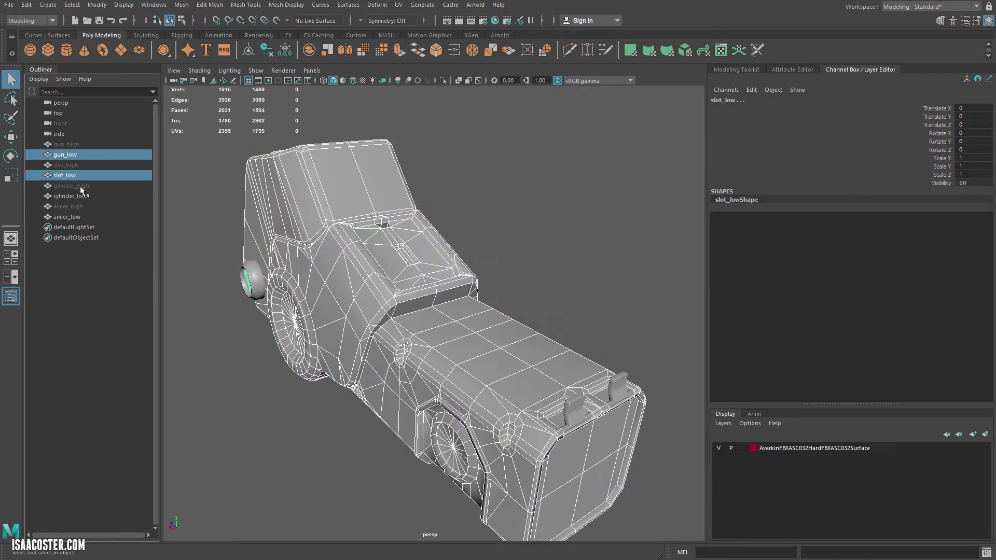
ctrl+click(80, 195)
ctrl+click(82, 216)
alt+drag(210, 243, 212, 233)
Step: Reload the recent scene and hide the four _low pieces with Ctrl+H
click(8, 5)
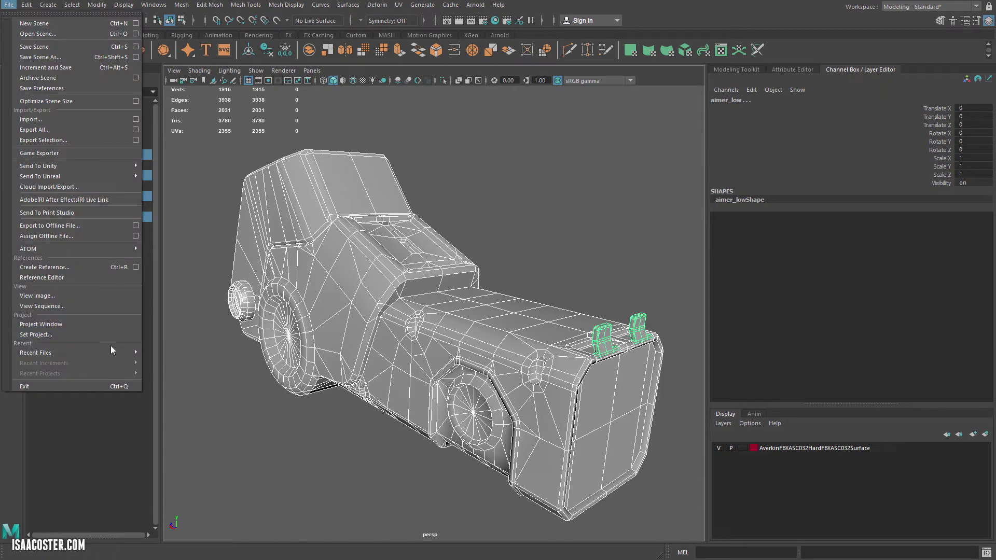
mouse_move(111, 350)
click(218, 353)
click(68, 145)
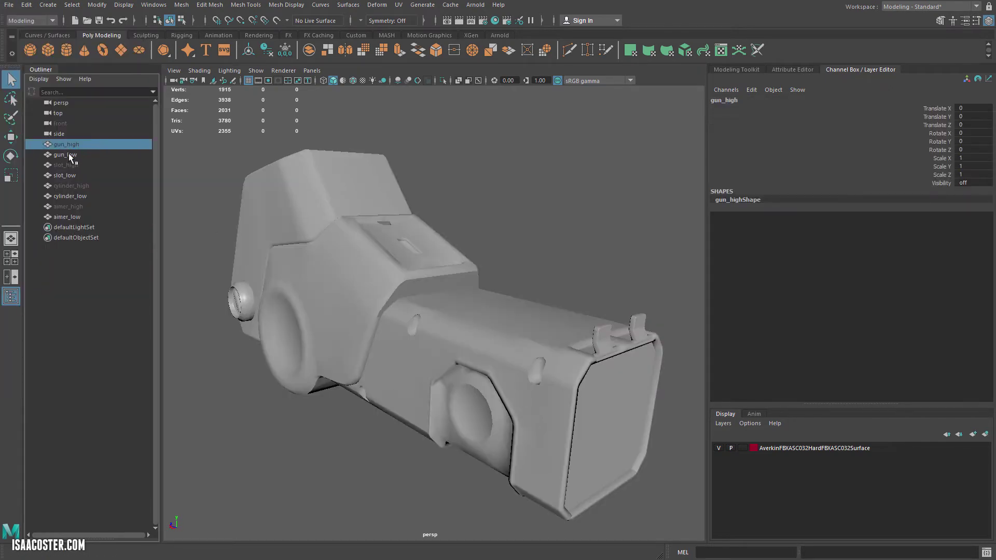
ctrl+click(75, 165)
ctrl+click(76, 185)
click(76, 196)
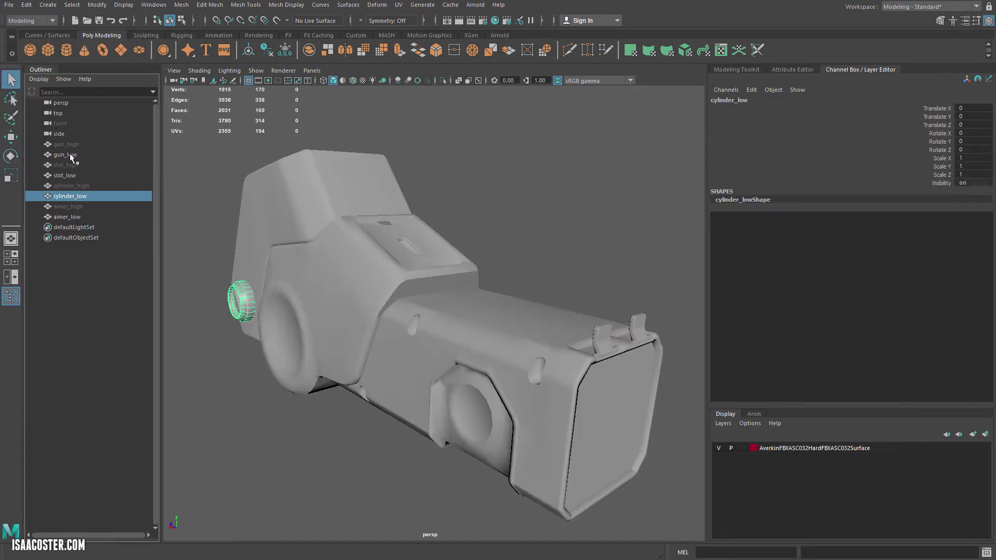
ctrl+click(70, 154)
ctrl+click(67, 175)
ctrl+click(68, 217)
key(ctrl+h)
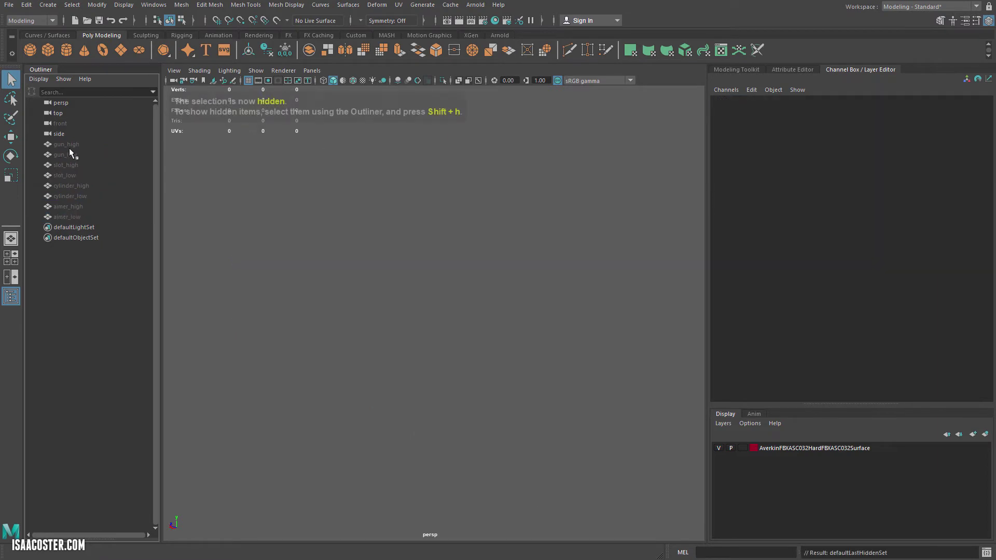
Step: Select gun_high, slot_high, cylinder_high and aimer_high and unhide them with Shift+H
click(70, 145)
ctrl+click(78, 165)
ctrl+click(83, 186)
ctrl+click(76, 206)
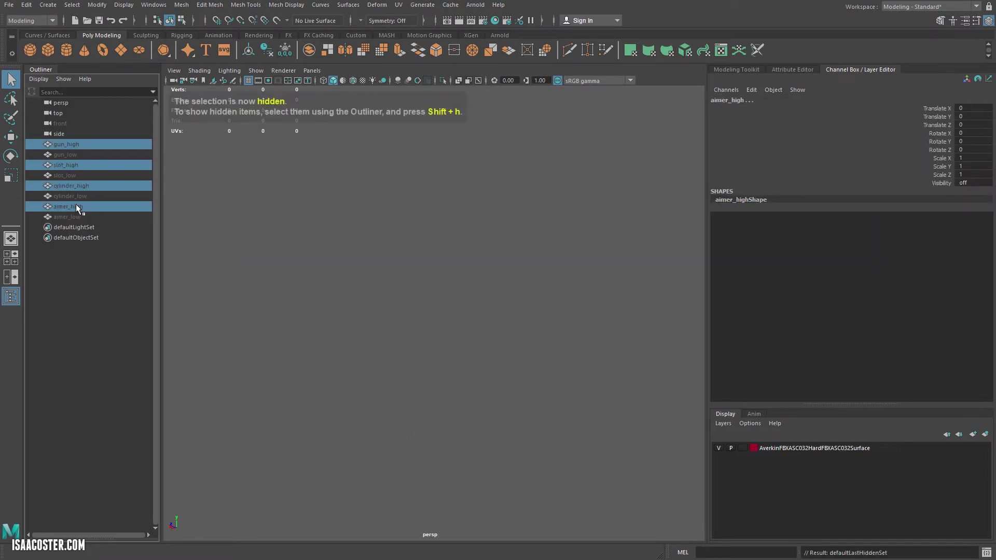
key(shift+h)
Step: Export the selected high-poly meshes as gun_high.fbx into the geo folder
click(9, 4)
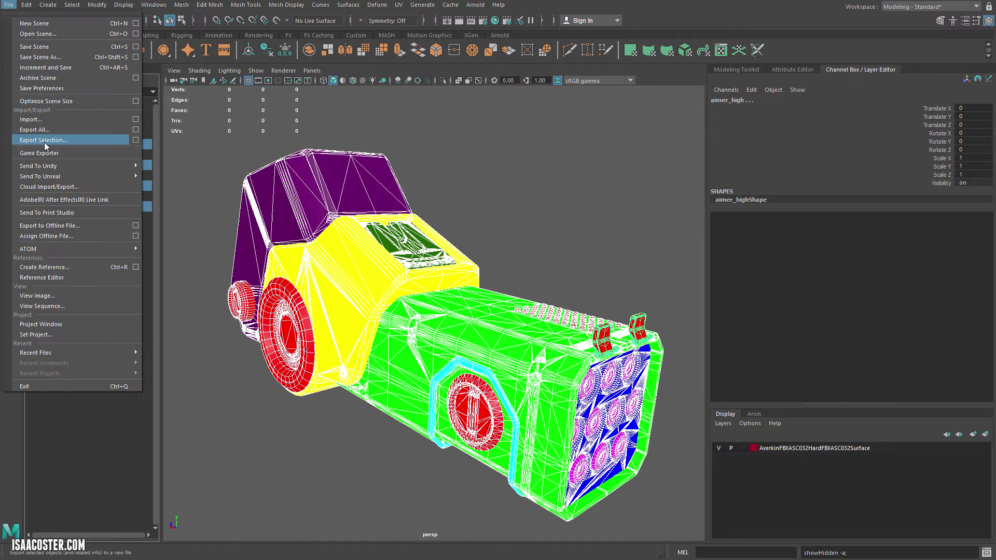
click(45, 140)
click(399, 151)
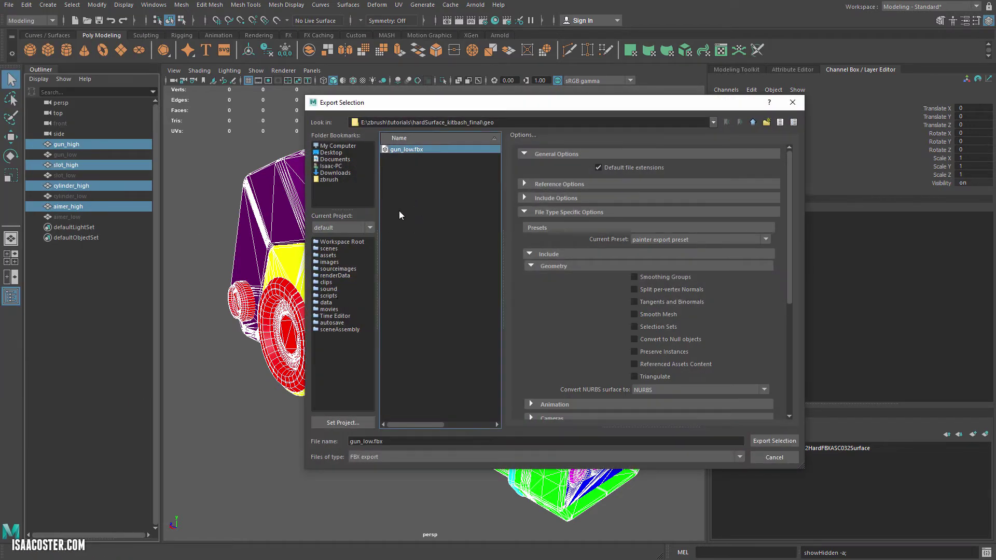
click(405, 443)
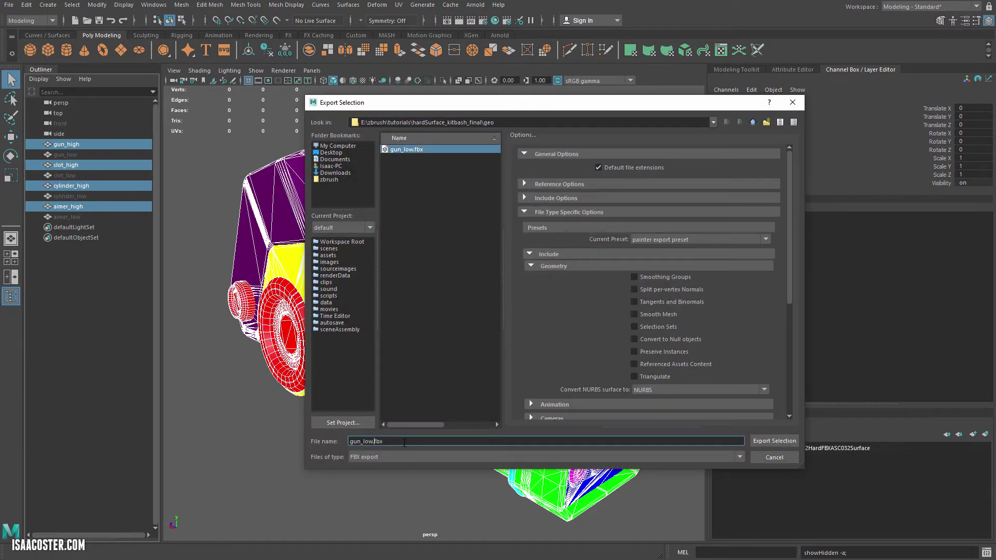
key(BackSpace)
key(BackSpace)
key(BackSpace)
text(high)
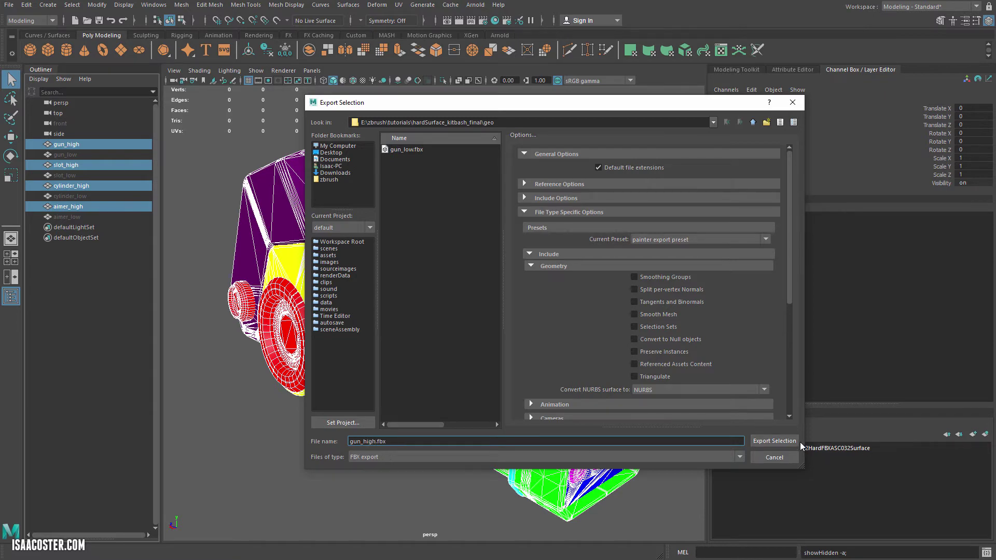
click(775, 441)
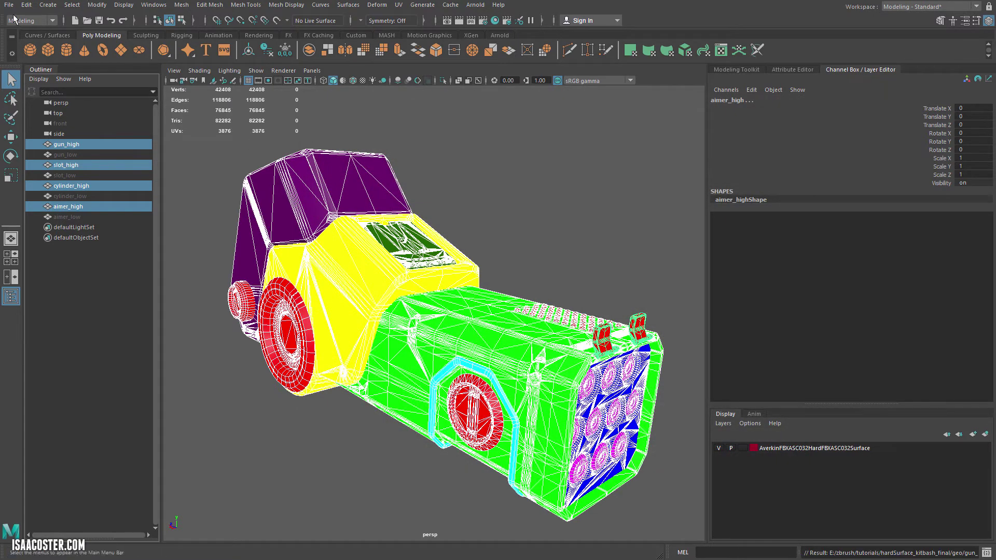
click(8, 5)
Step: Export the four high-poly meshes in OBJexport format as gun_high, then deselect them
click(43, 140)
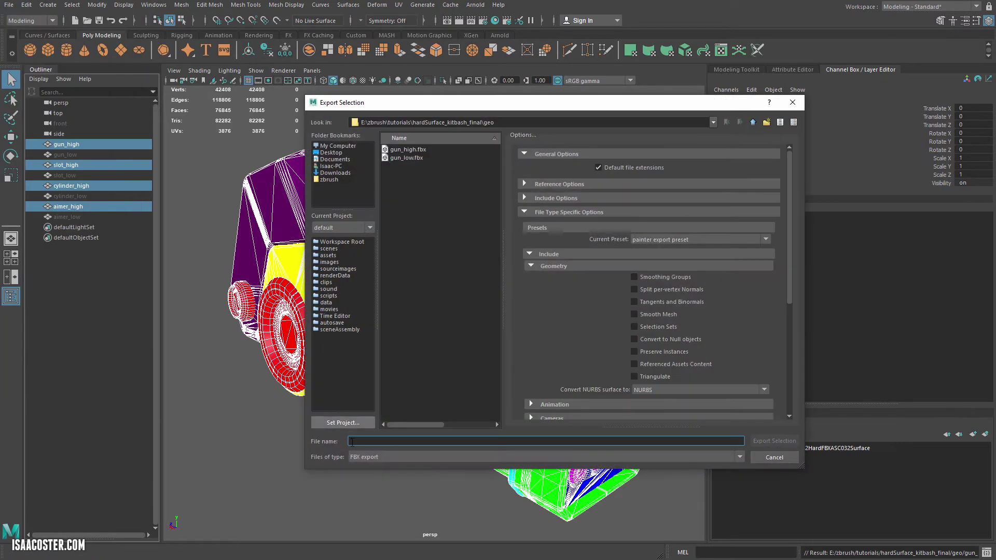
click(366, 457)
scroll(378, 496, down, 2)
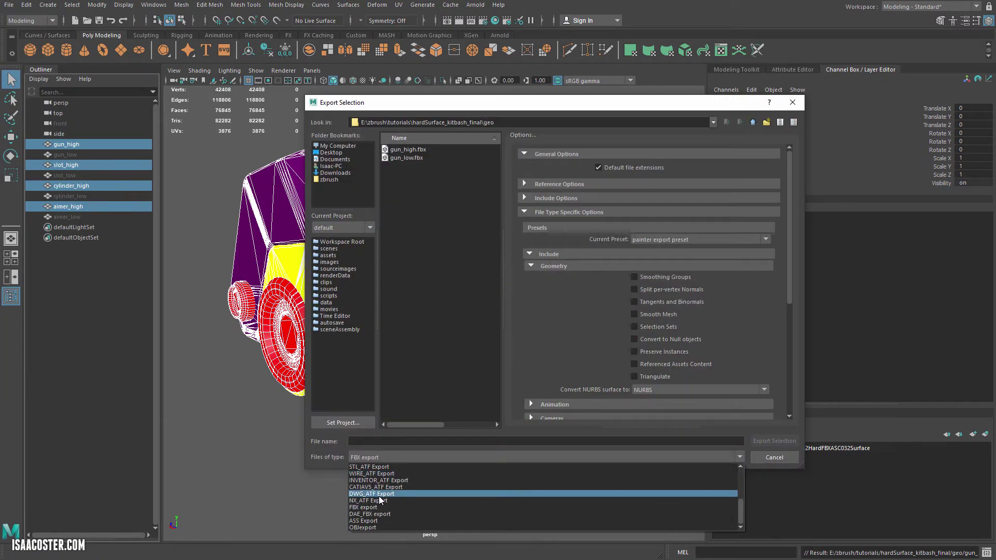
click(368, 527)
click(366, 441)
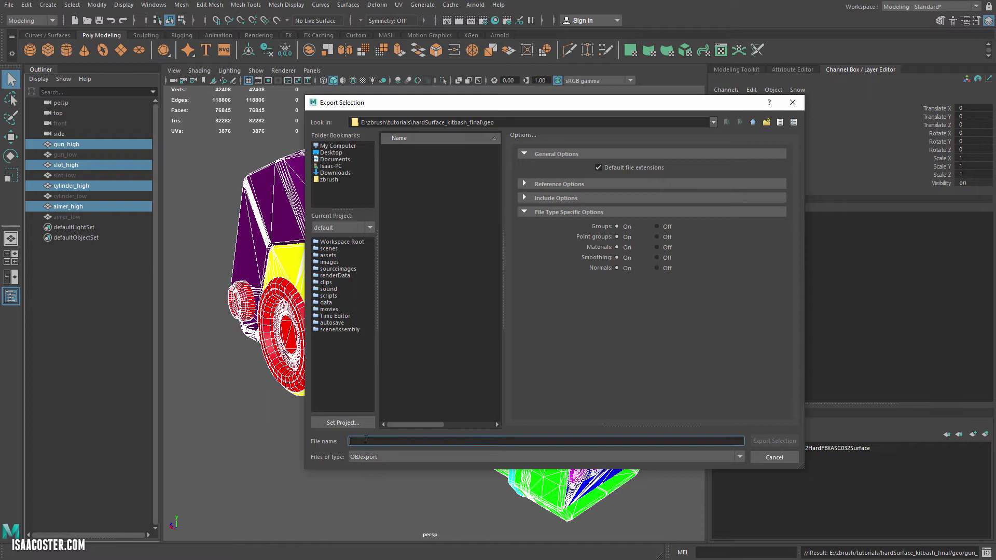
text(gun_high)
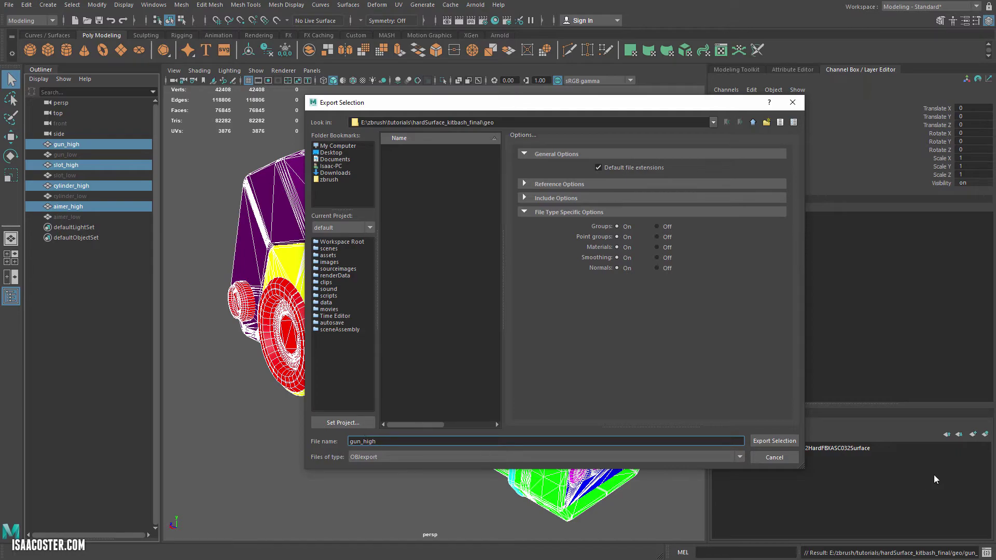
click(778, 442)
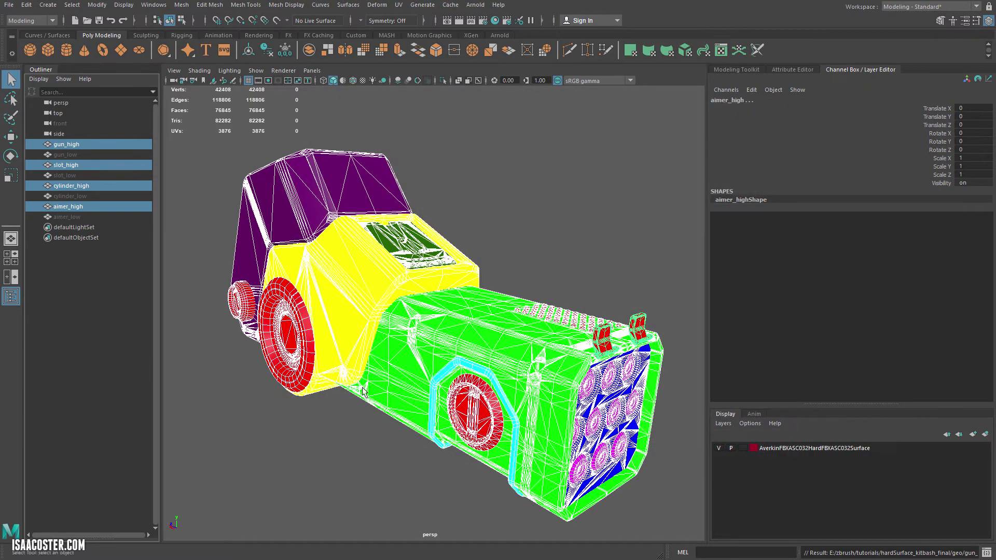
alt+drag(363, 393, 311, 368)
click(328, 392)
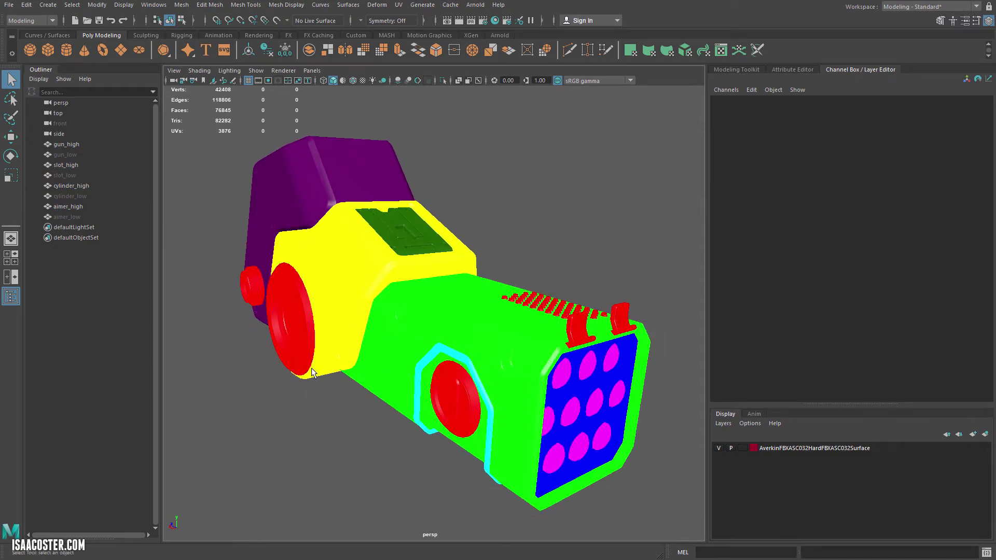
alt+drag(462, 211, 399, 202)
Step: Start a new scene without saving and import gun_high.obj
click(10, 4)
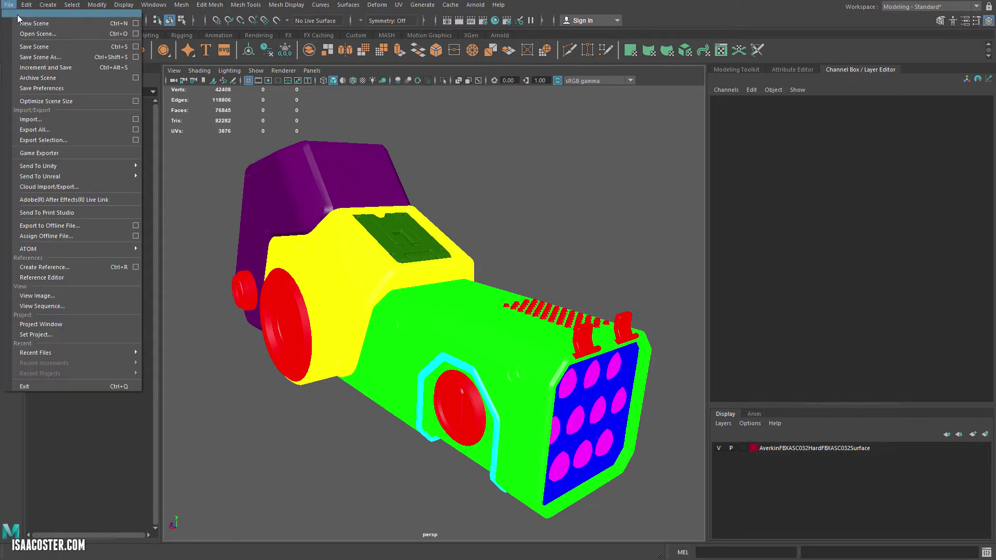
click(22, 24)
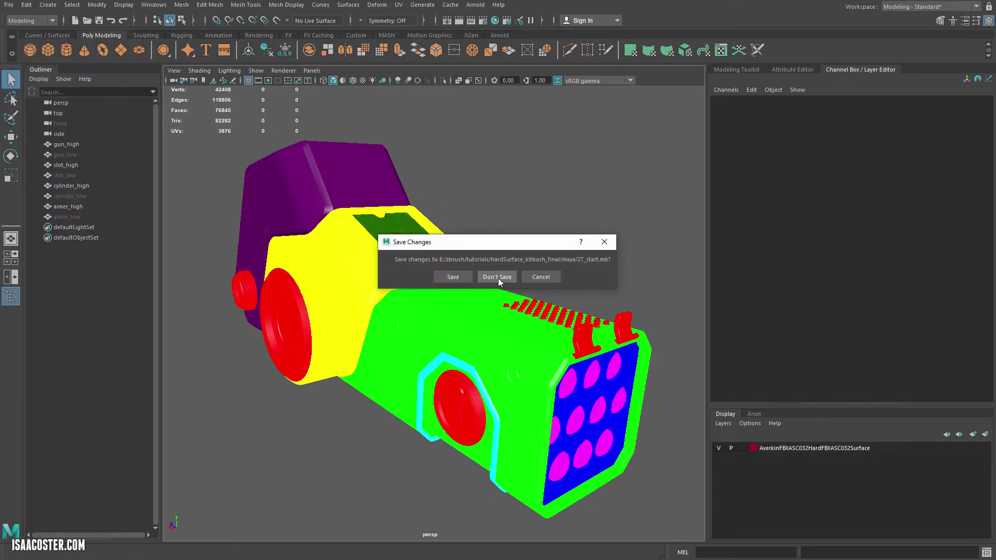
click(497, 276)
click(9, 5)
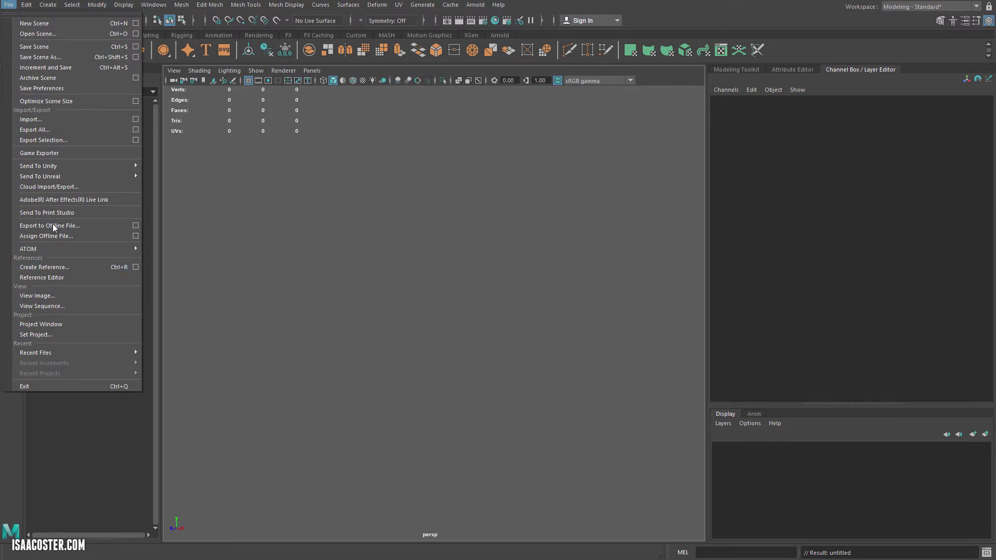
click(32, 120)
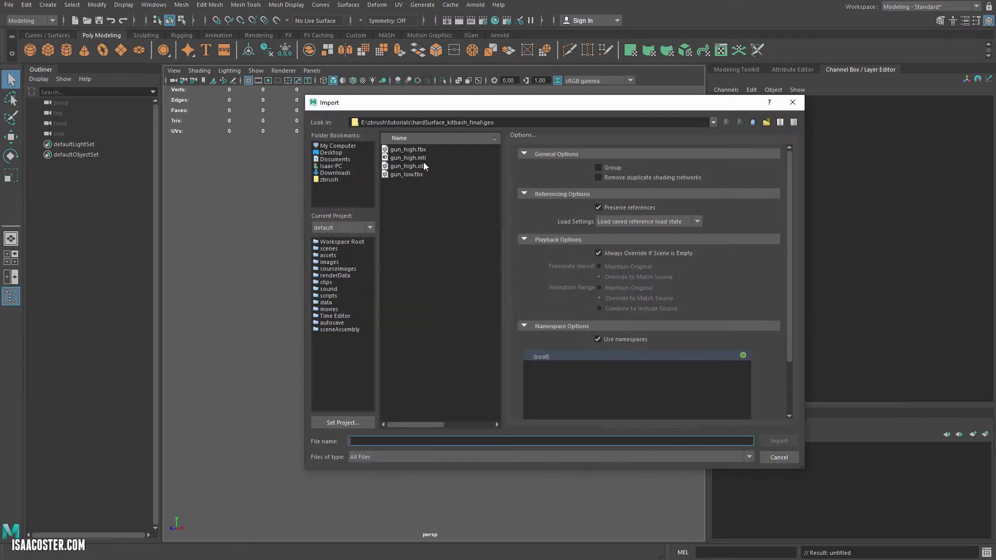
double_click(408, 166)
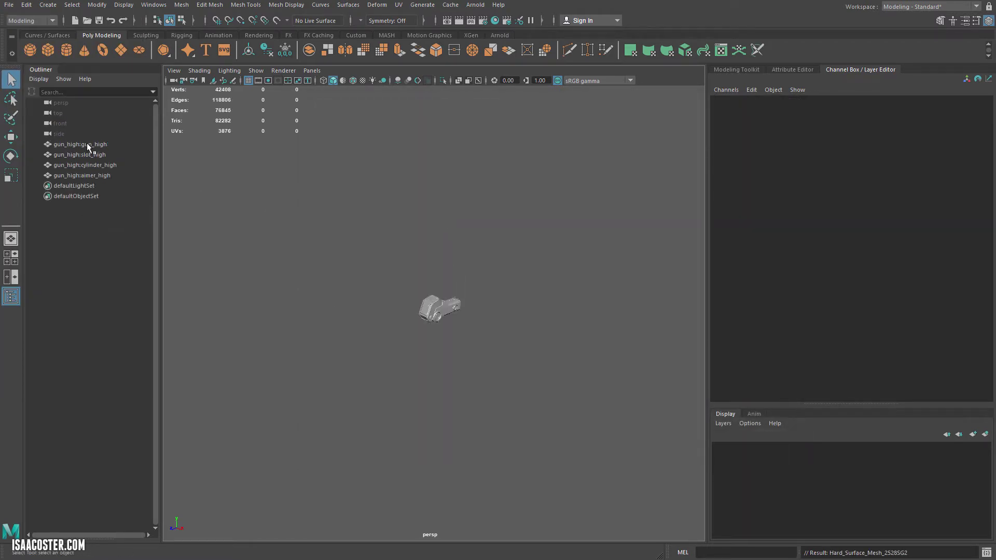
Step: Check the imported meshes' gun_high: prefixed names, leaving gun_high:gun_high unchanged
click(86, 144)
click(86, 154)
click(89, 165)
click(91, 174)
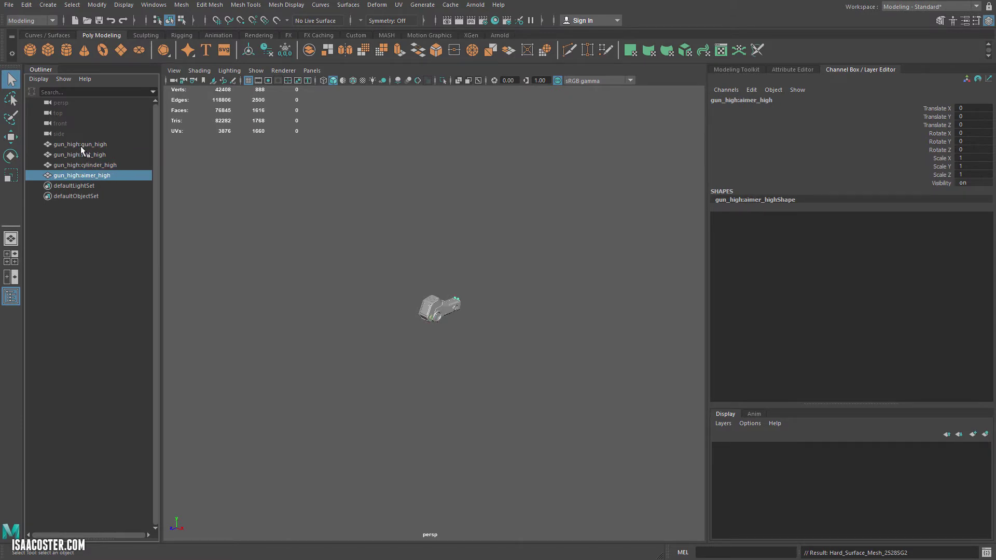
click(80, 145)
double_click(61, 145)
drag(55, 145, 109, 145)
click(111, 196)
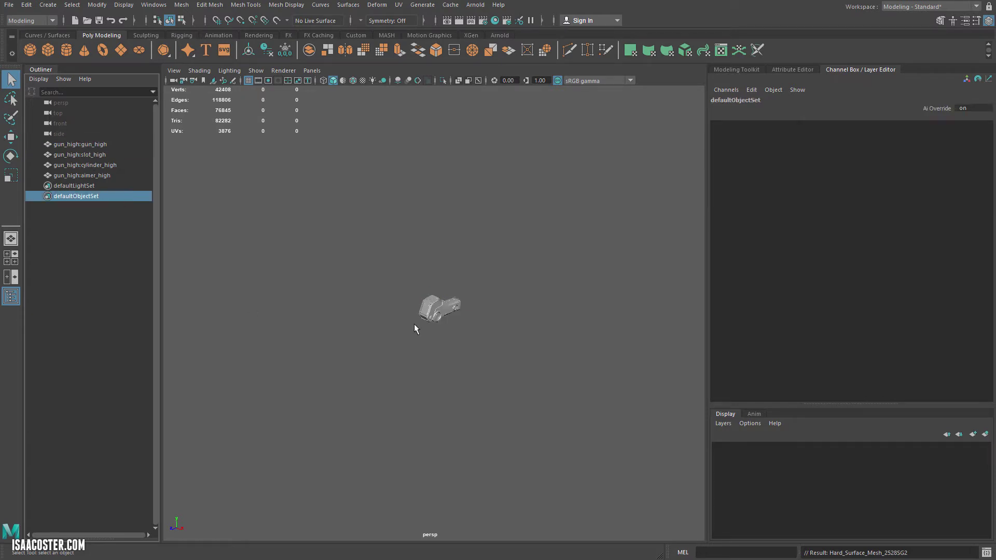
Step: Re-examine the gun_high:gun_high name, cancel the rename, and select all four meshes
click(83, 146)
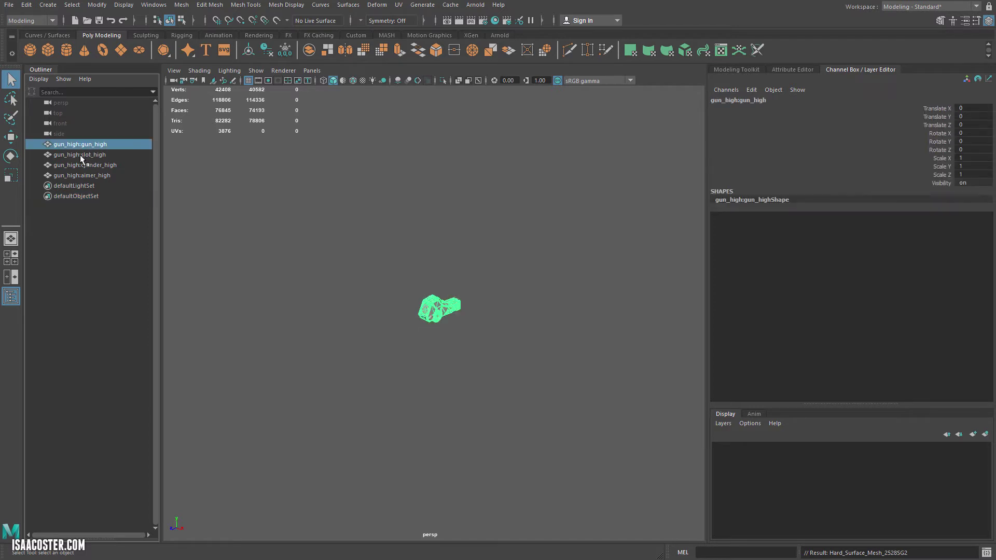
click(80, 155)
click(80, 165)
click(80, 176)
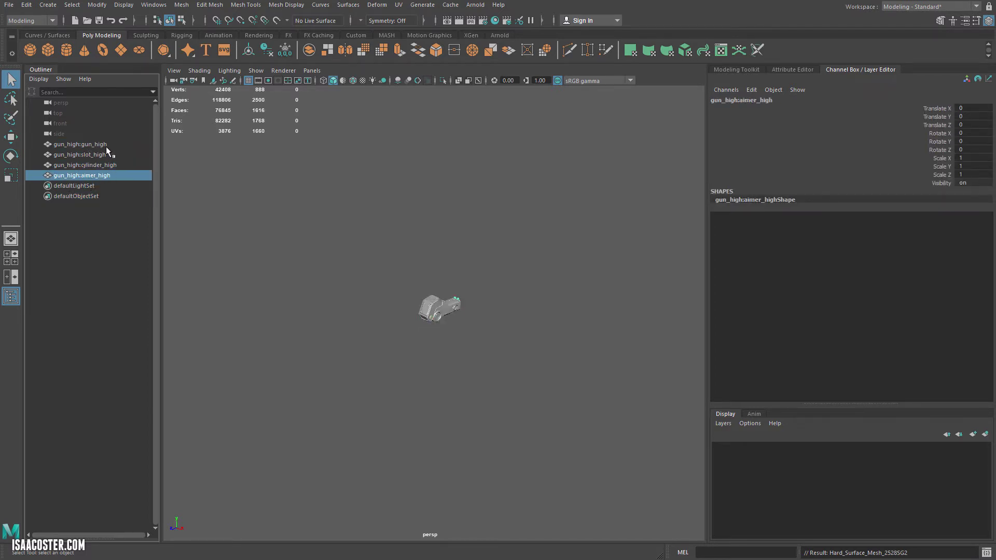
click(105, 146)
double_click(85, 145)
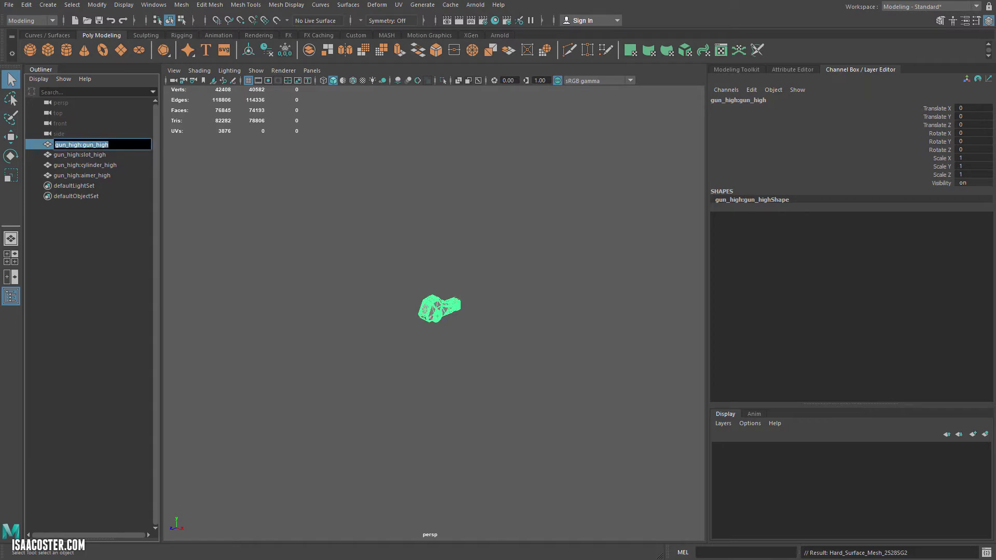
drag(109, 144, 86, 144)
click(117, 148)
triple_click(77, 145)
click(127, 244)
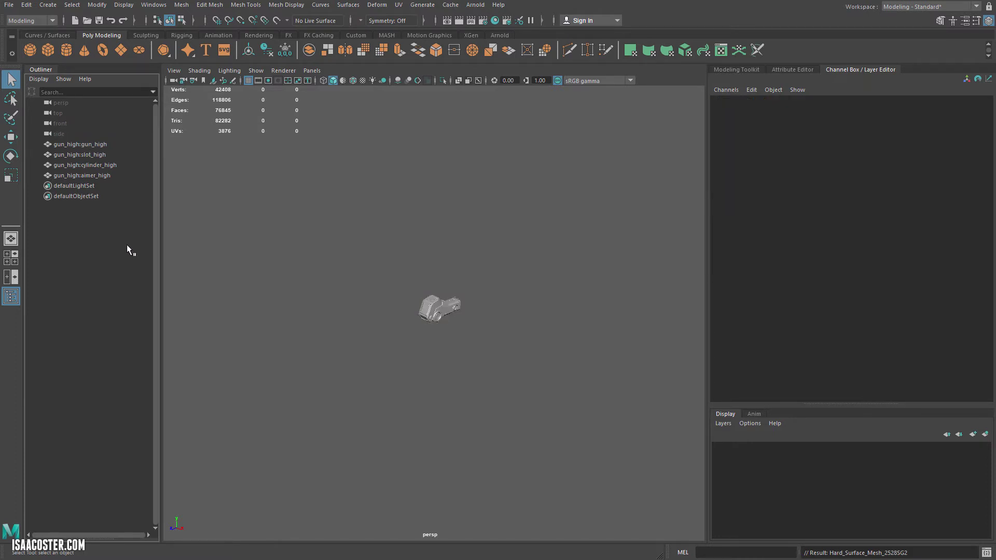
click(84, 146)
shift+click(86, 175)
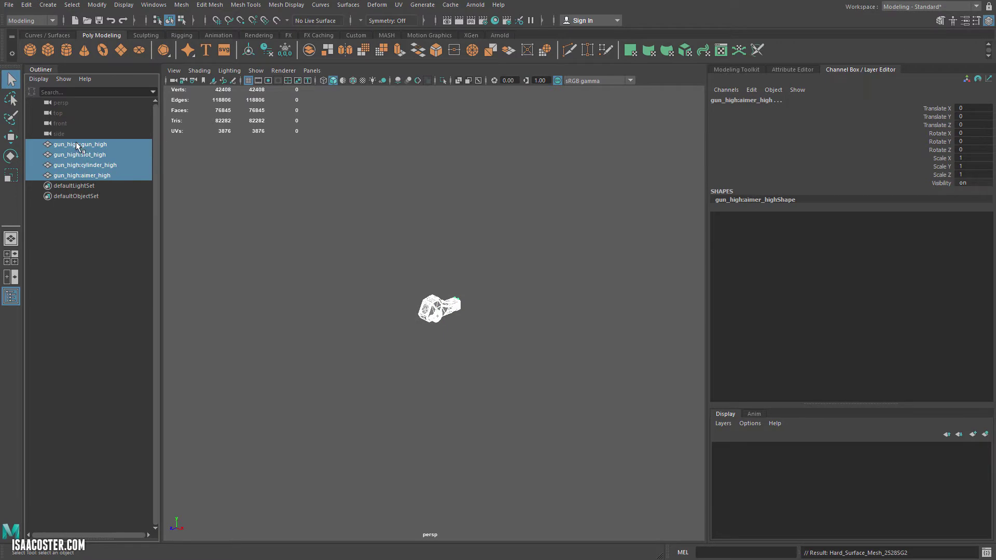
Step: Frame the gun, then delete the gun_high namespace in the Namespace Editor, merging with root
key(f)
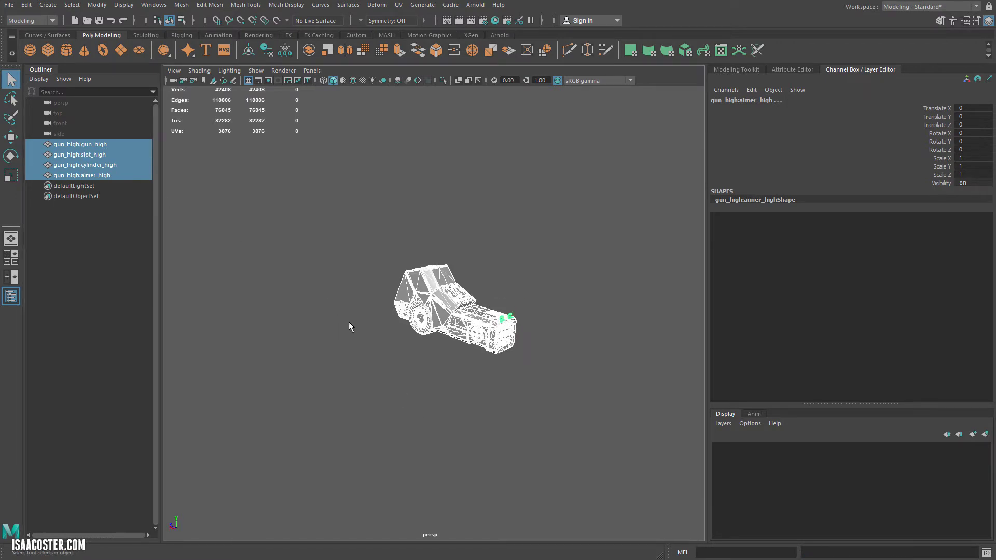
alt+drag(387, 397, 392, 383)
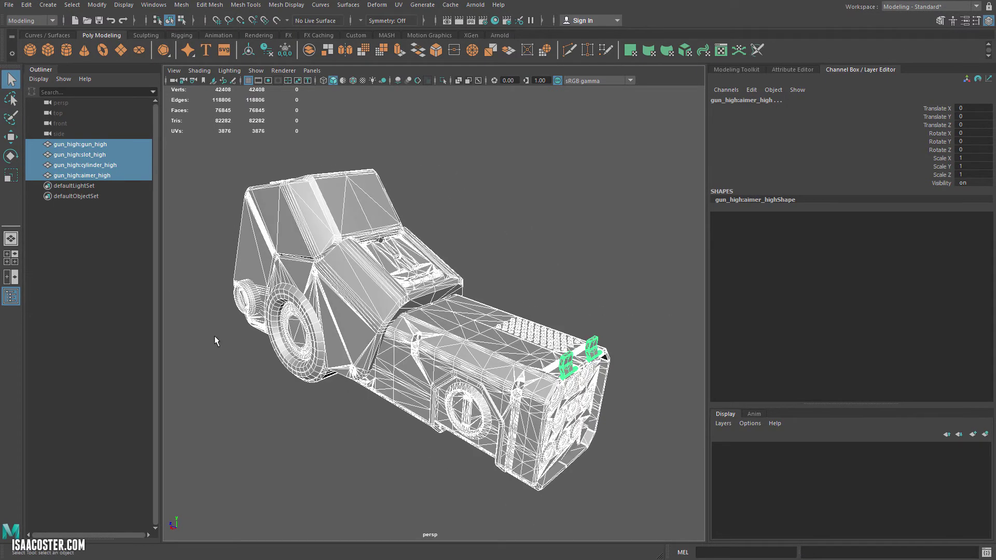
alt+drag(254, 357, 244, 254)
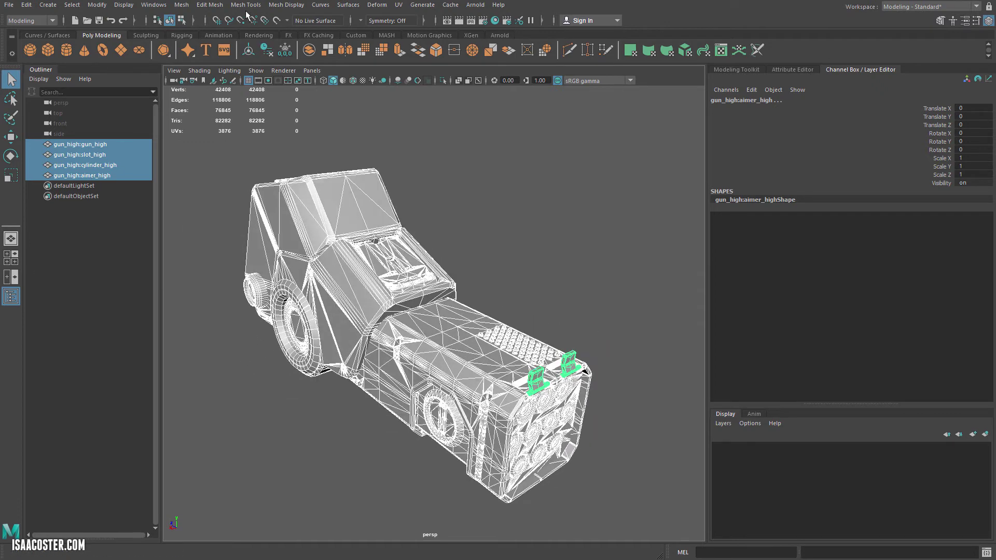
click(156, 4)
mouse_move(176, 42)
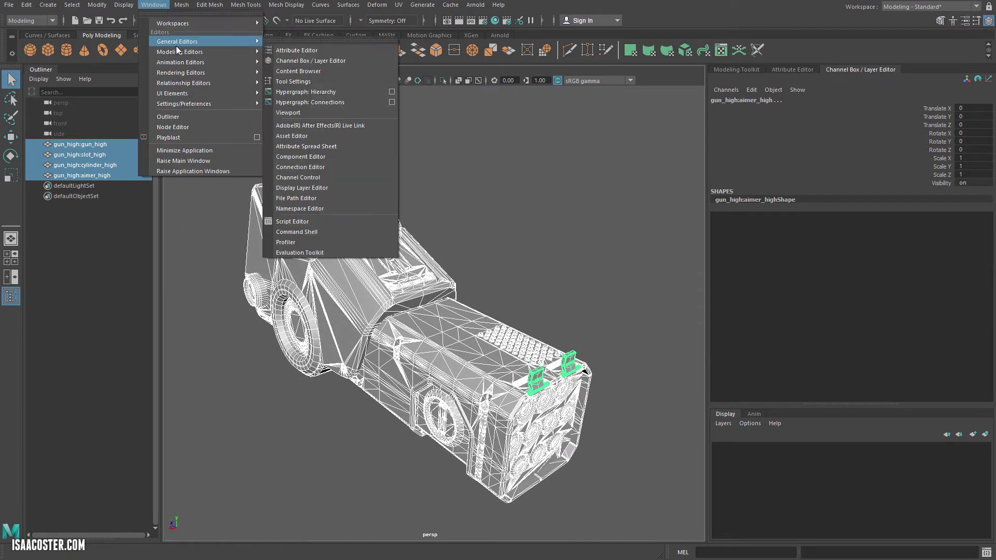
click(310, 208)
click(318, 179)
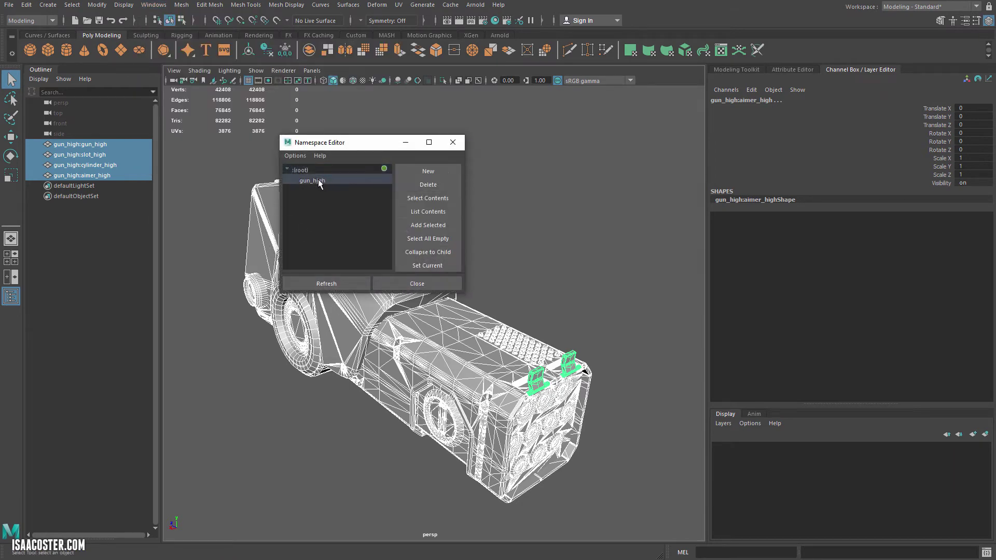
click(428, 184)
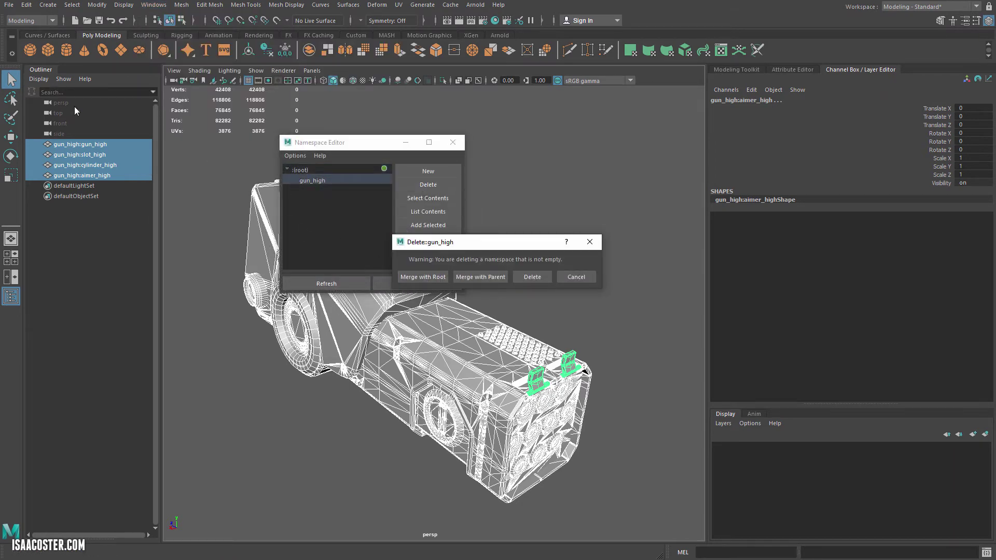
click(423, 276)
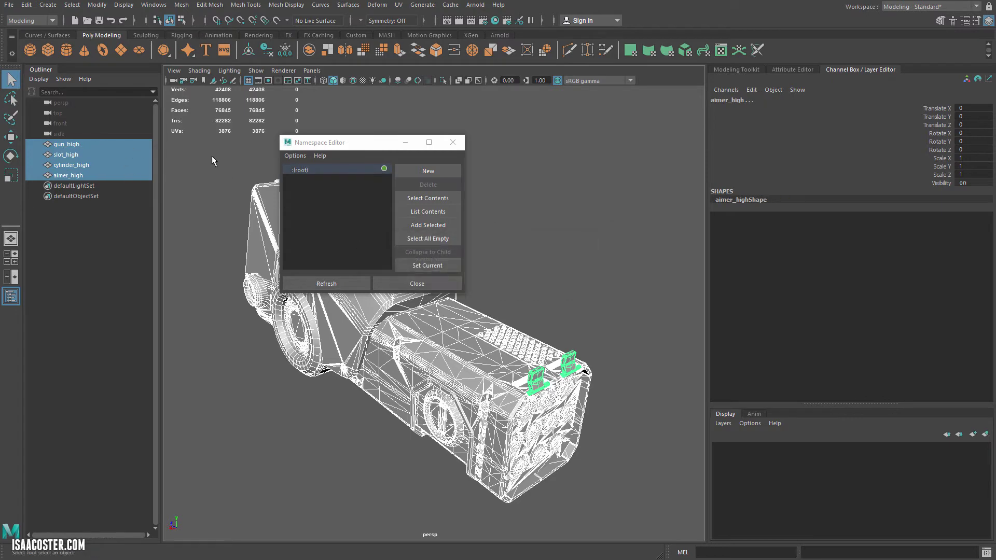
Step: Close the Namespace Editor and select the gun_high mesh in the viewport
click(453, 142)
click(534, 192)
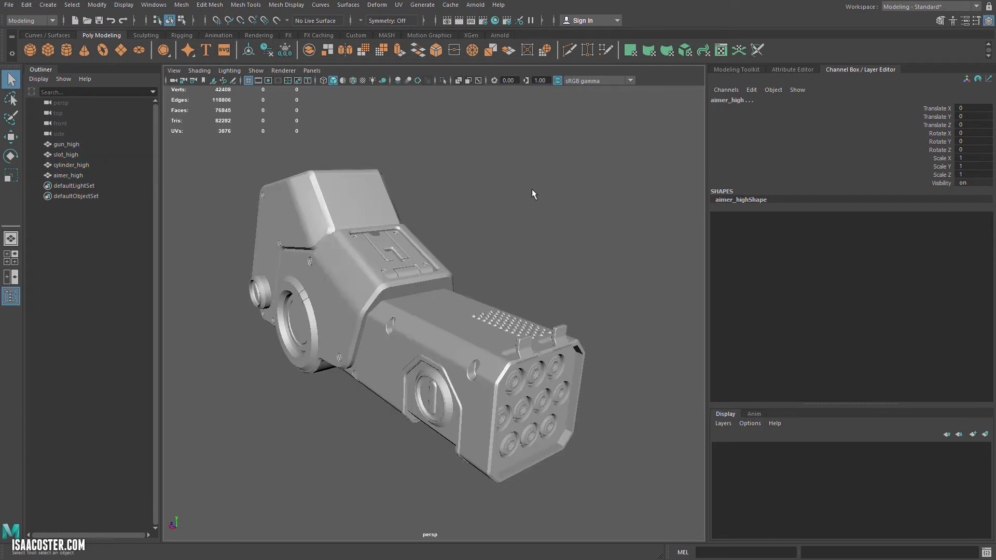
mouse_move(505, 216)
alt+mouse_down()
mouse_move(534, 207)
mouse_move(512, 227)
mouse_move(503, 222)
alt+mouse_up()
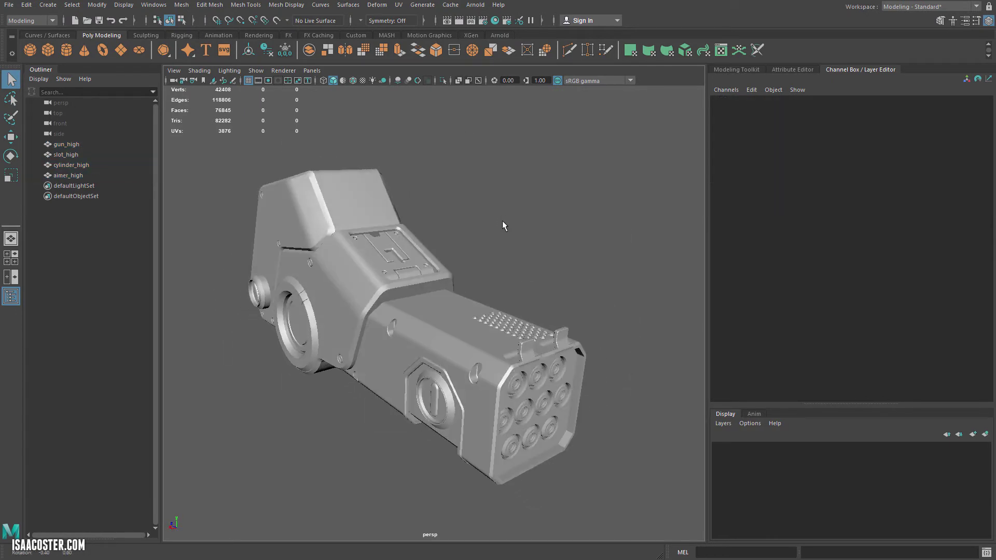
drag(228, 152, 634, 516)
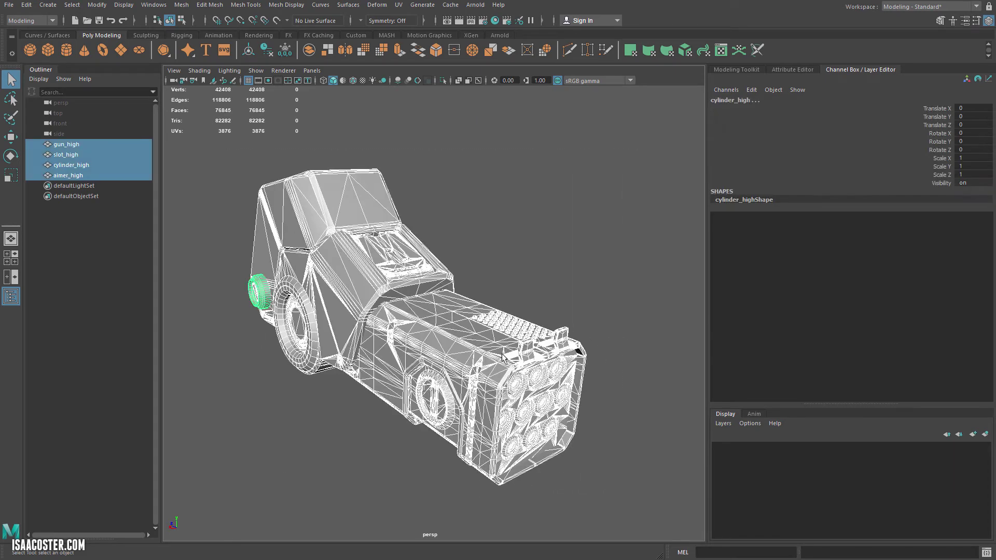
click(613, 300)
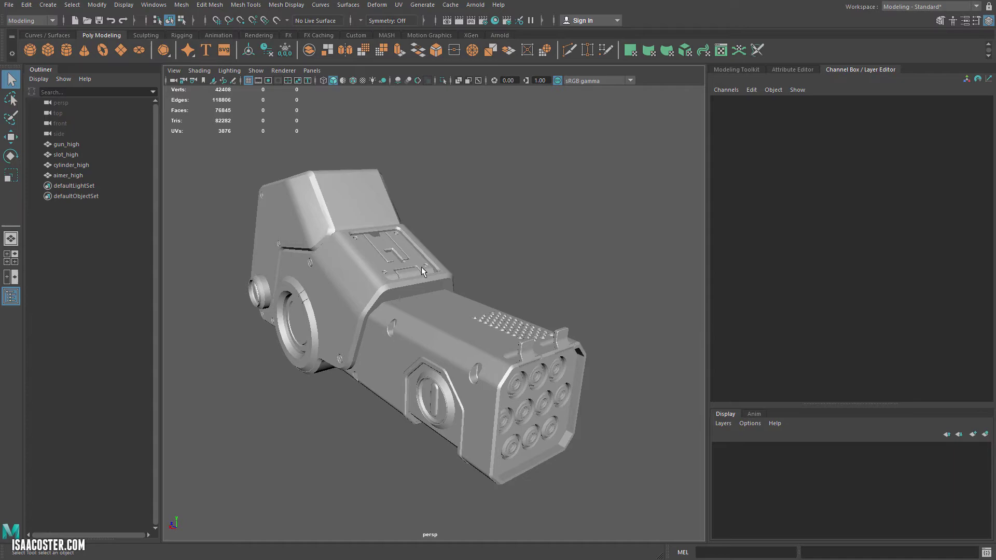
alt+drag(429, 285, 554, 275)
click(371, 282)
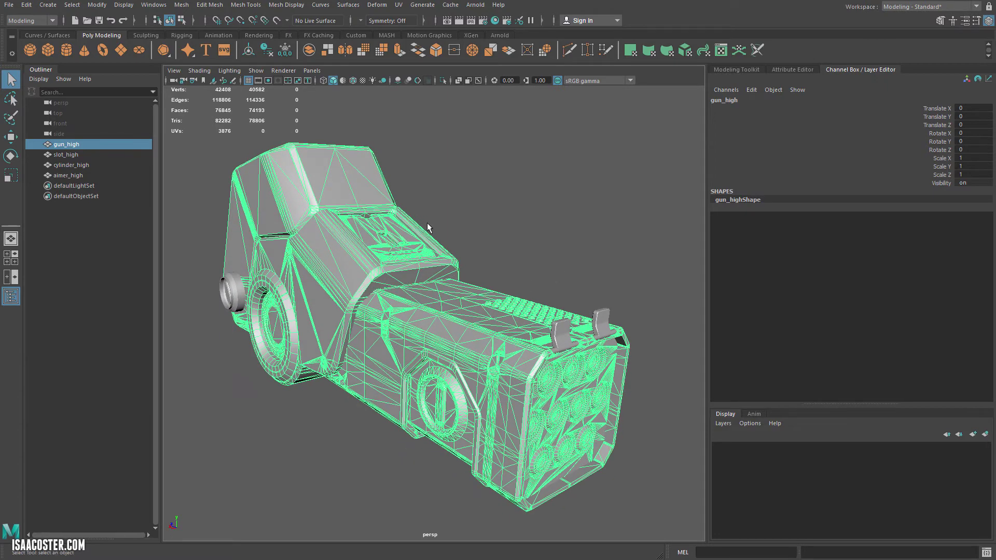
alt+drag(427, 223, 435, 231)
Step: Show gun_high's Mesh Component Display and Mesh Controls attributes with smooth shaded display
key(ctrl+a)
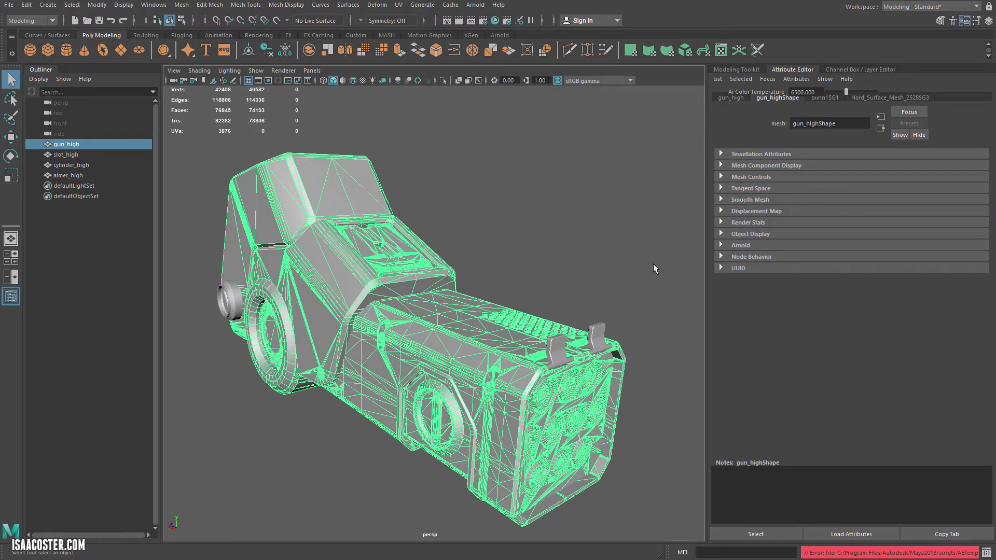
click(720, 177)
click(721, 166)
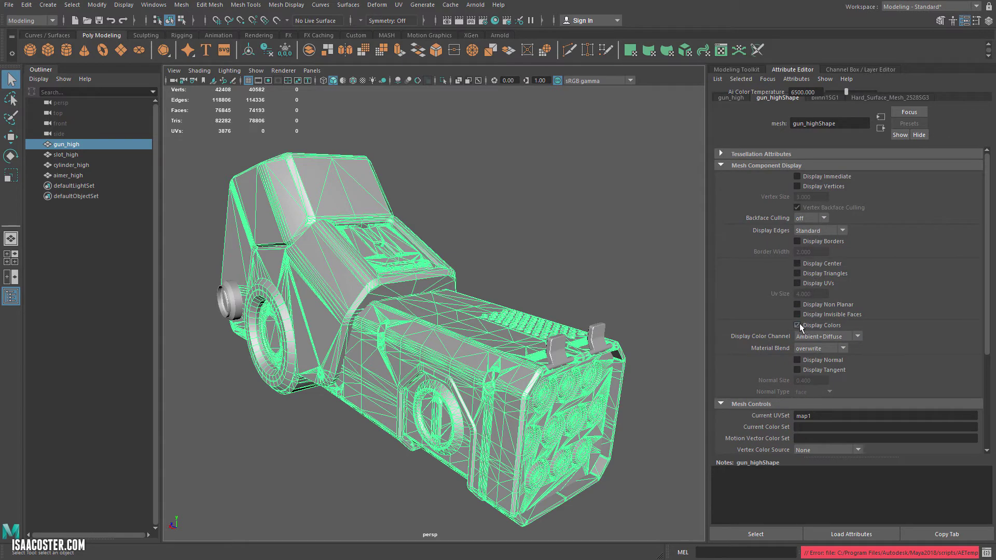
mouse_move(640, 216)
alt+mouse_down()
mouse_move(628, 238)
mouse_move(312, 205)
mouse_move(408, 213)
mouse_move(203, 162)
mouse_move(656, 534)
alt+mouse_up()
key(5)
Step: Delete the meshes and import gun_high.fbx
key(Delete)
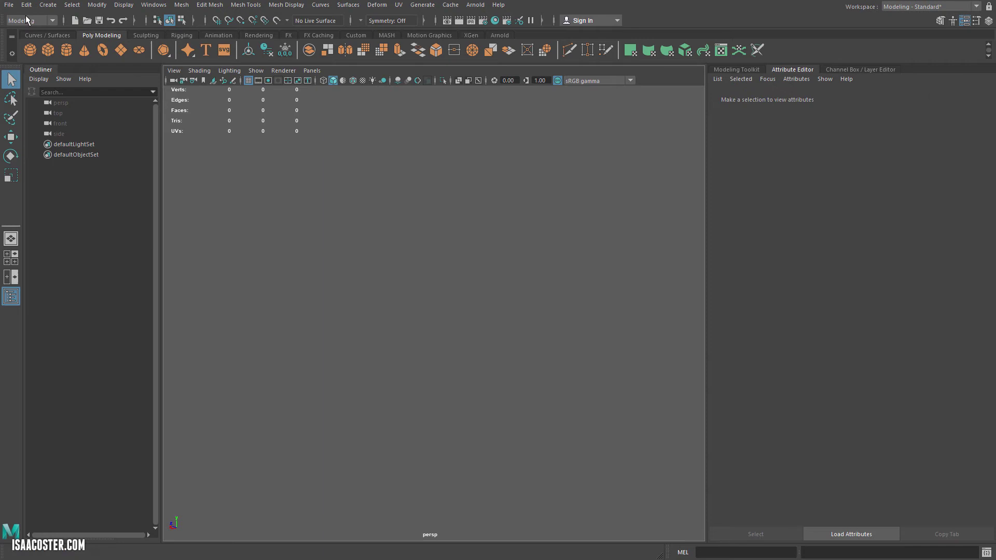
click(7, 6)
click(37, 114)
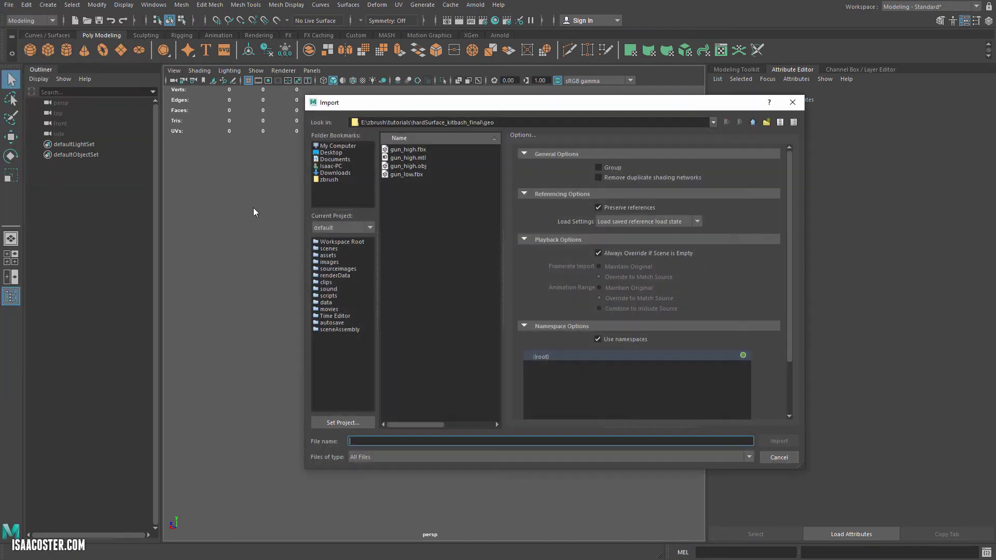
double_click(423, 149)
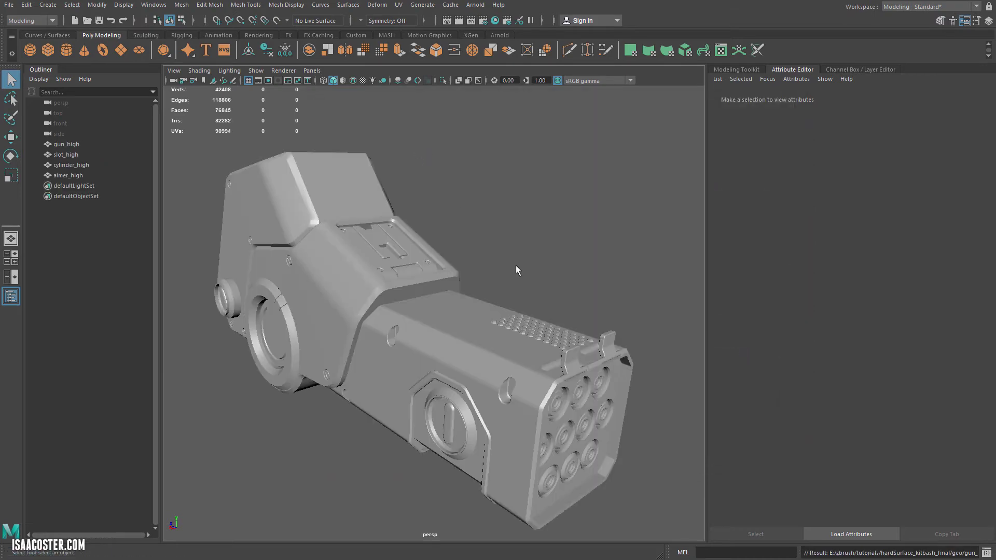
Step: Turn on Display Colors for gun_high to check vertex colours, then select all four meshes
click(270, 193)
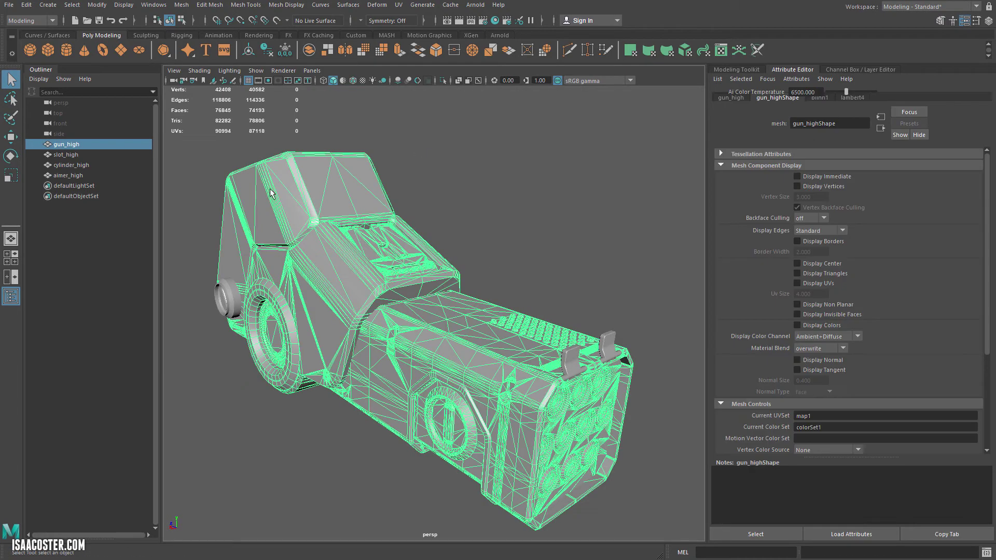
click(810, 324)
click(615, 260)
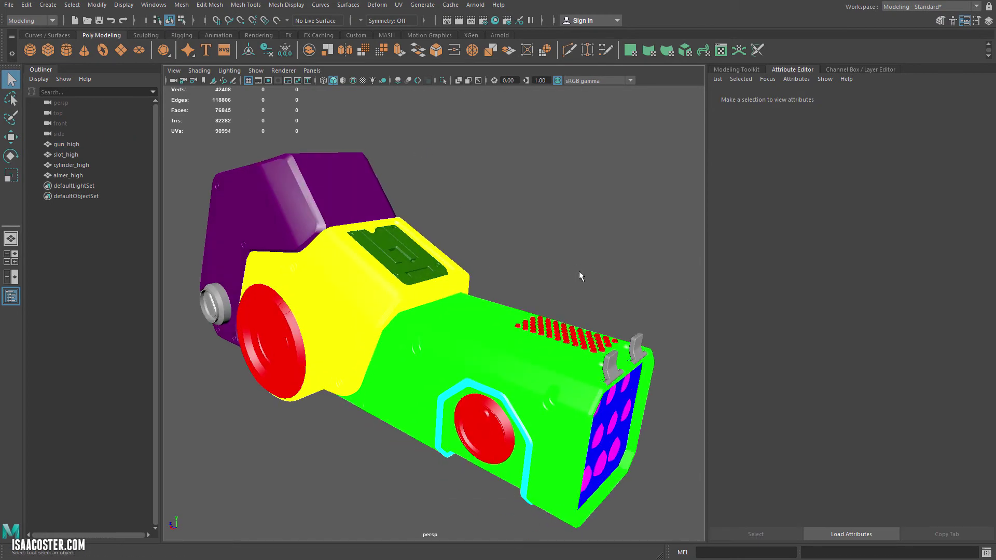
click(434, 282)
alt+drag(456, 270, 533, 259)
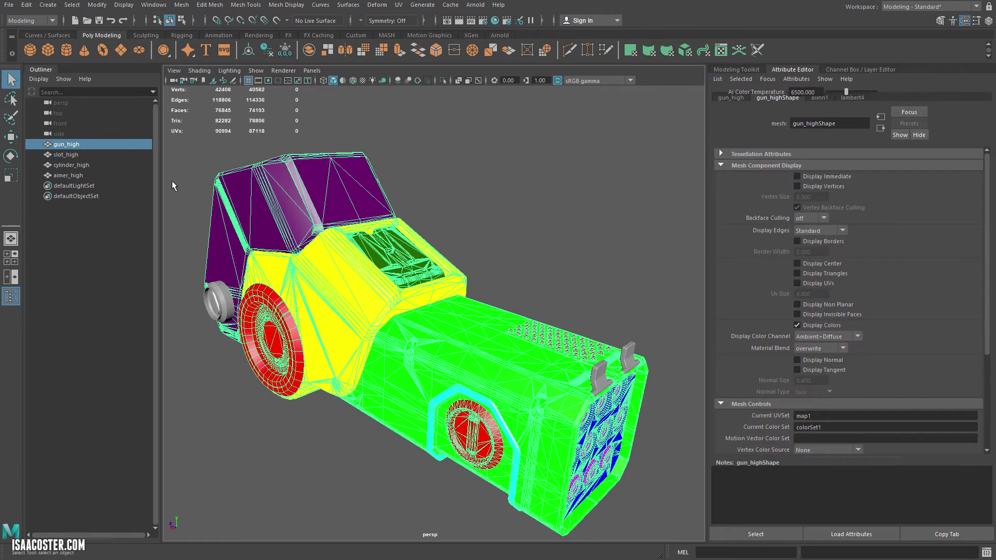
drag(172, 185, 669, 537)
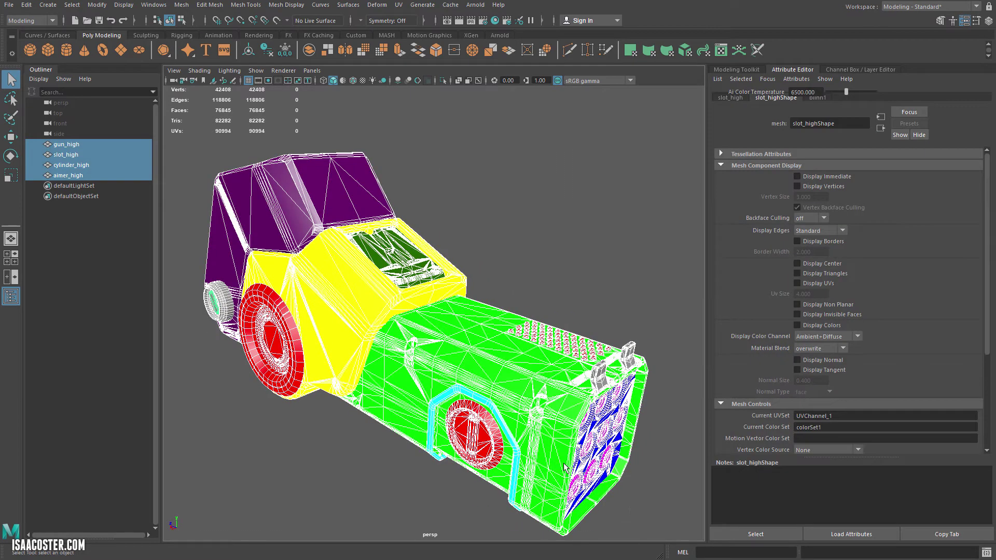
Step: Delete the four meshes and reopen 27_start.mb without saving the untitled scene
key(Delete)
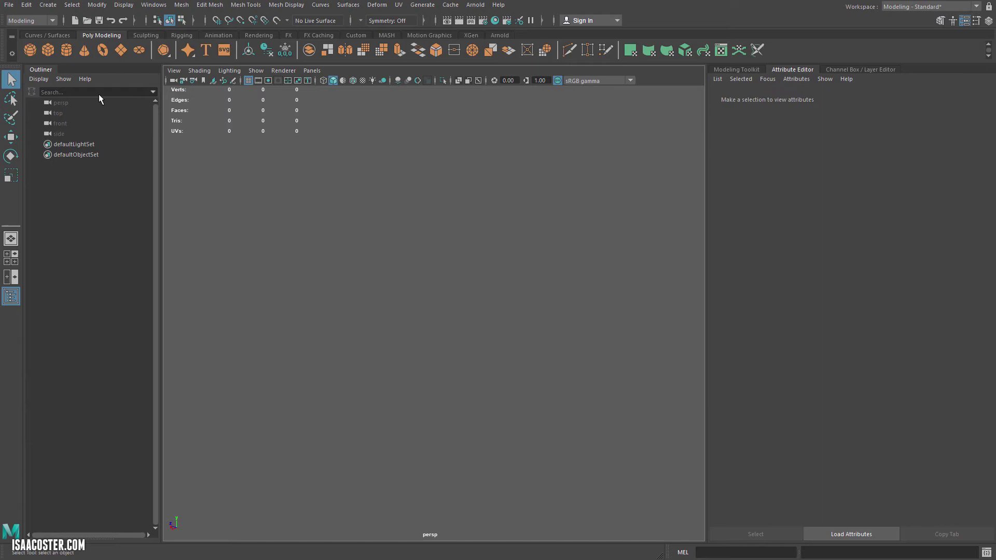
click(16, 7)
mouse_move(64, 348)
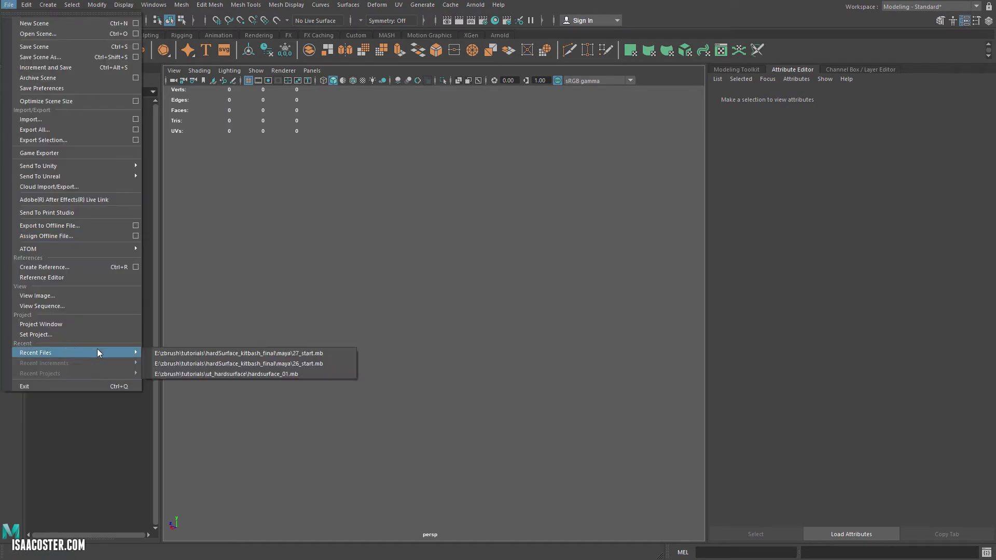
click(211, 354)
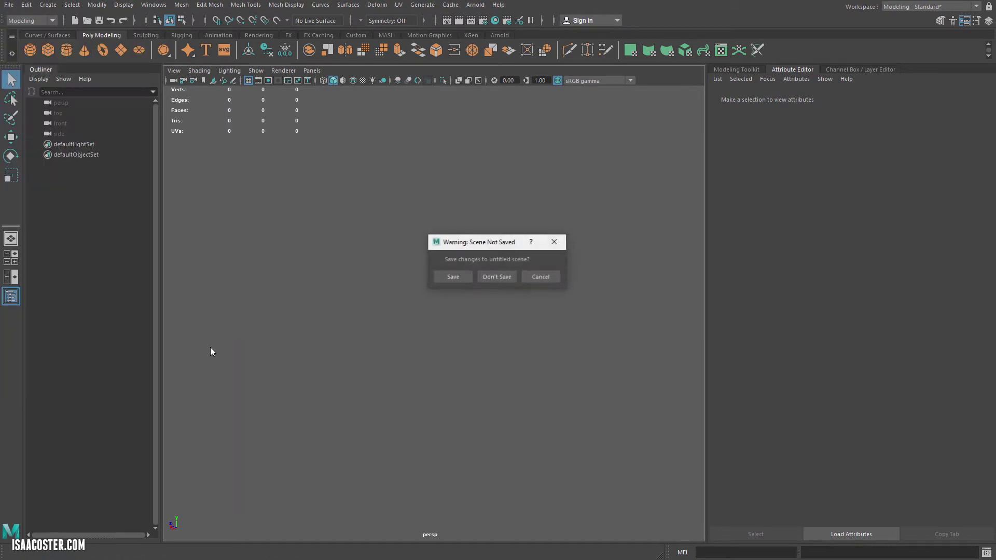
click(484, 277)
click(480, 283)
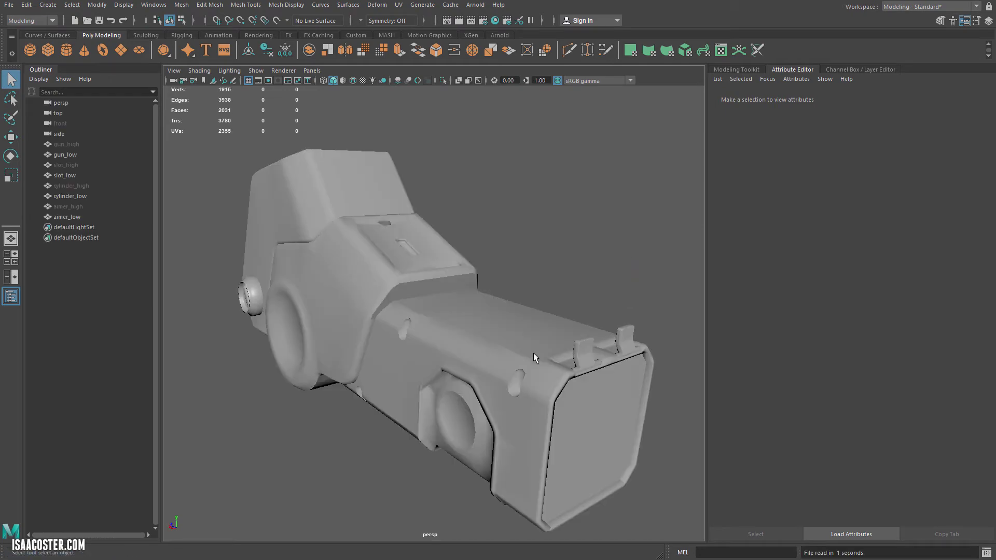
Step: Step through gun_low, slot_low, cylinder_low and aimer_low in the Outliner to inspect them
click(66, 155)
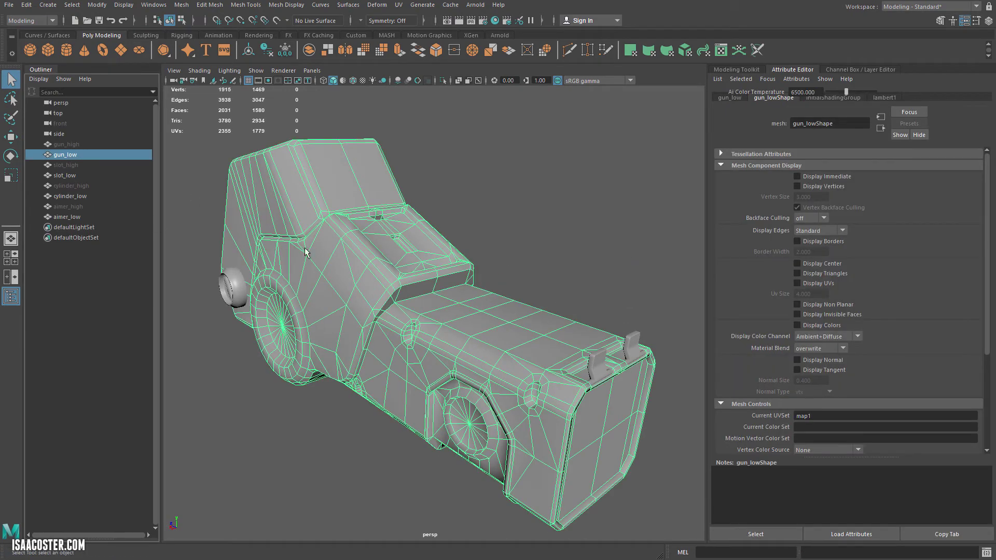
click(73, 144)
click(68, 154)
click(72, 165)
click(70, 176)
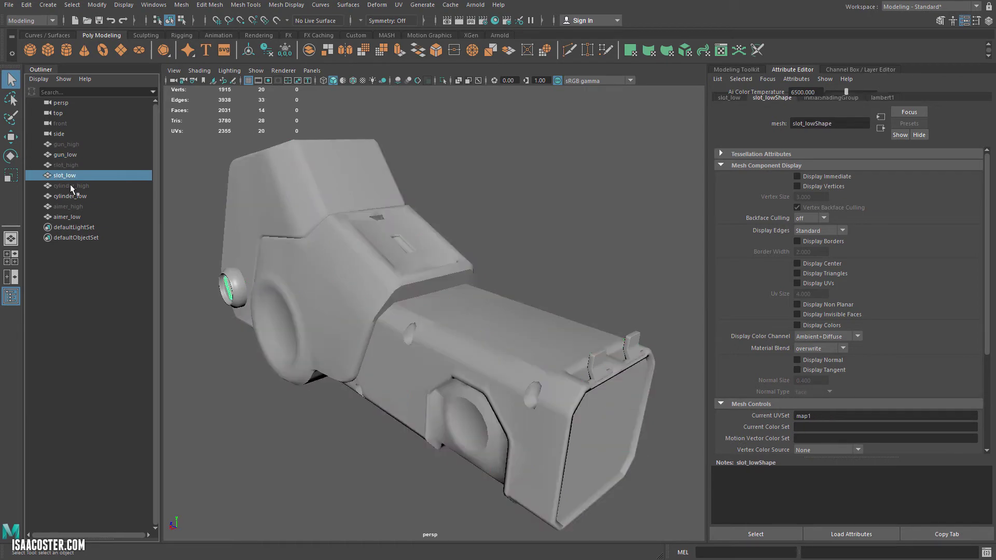
click(72, 186)
click(73, 196)
click(73, 217)
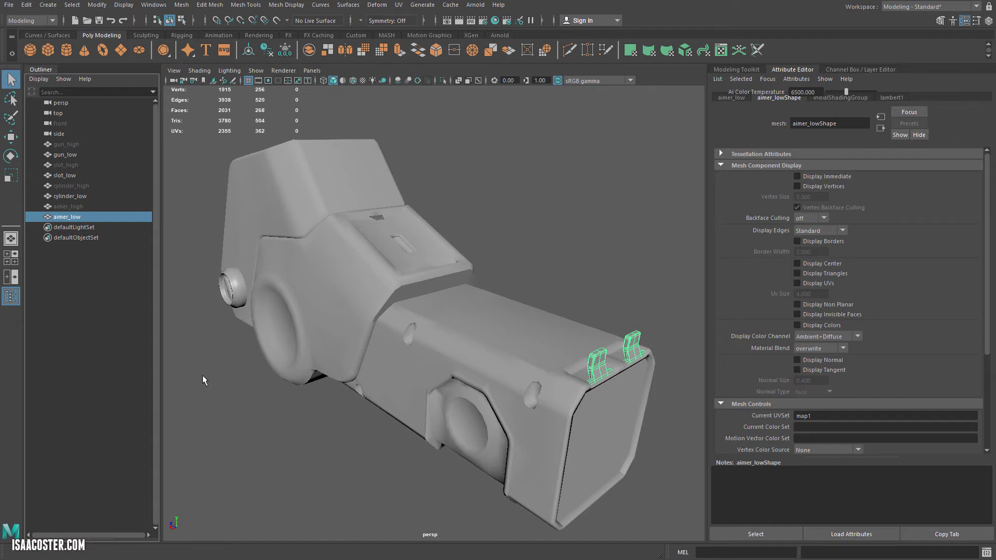
key(alt+Tab)
Step: Create a new Substance Painter project using gun_low.fbx as the mesh
click(427, 382)
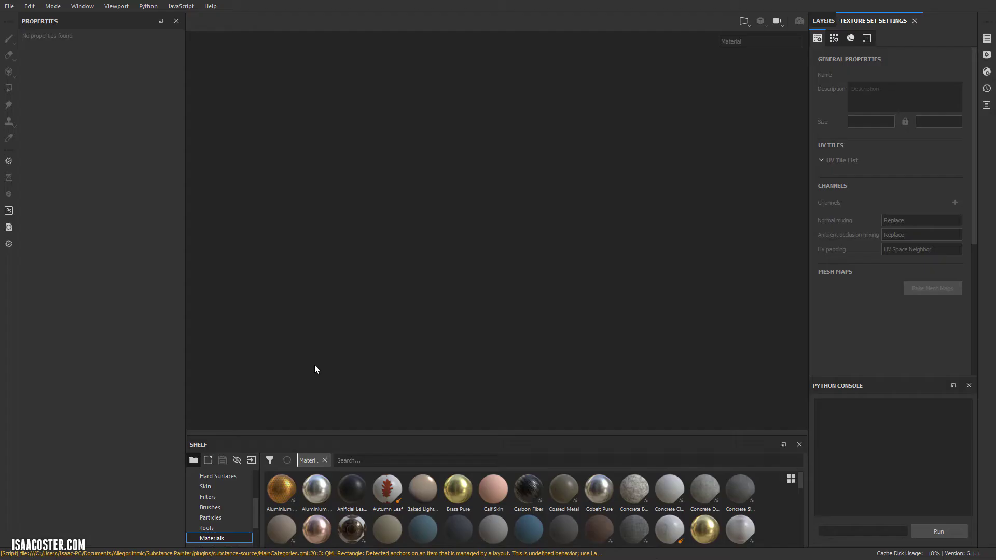
click(10, 6)
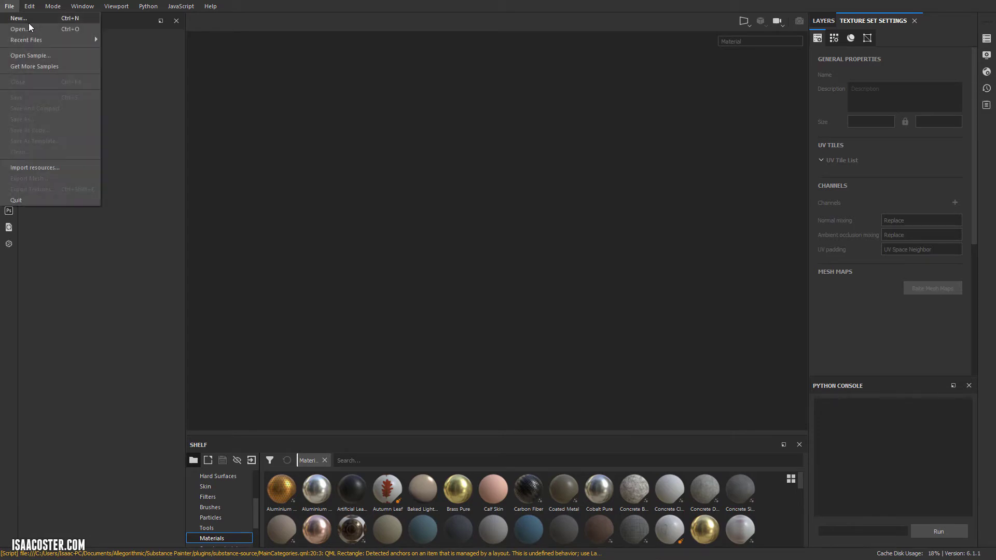
click(28, 19)
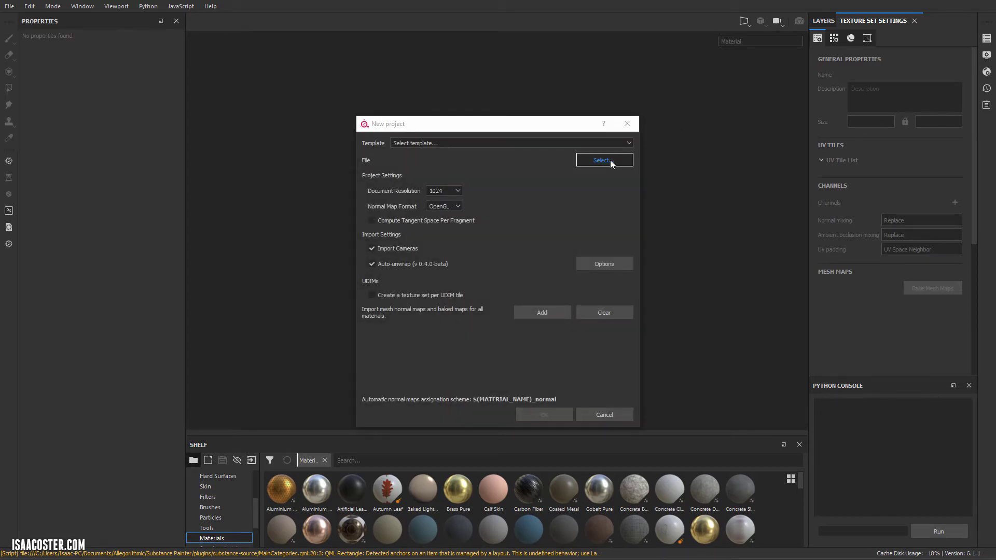
click(610, 159)
click(481, 228)
double_click(482, 230)
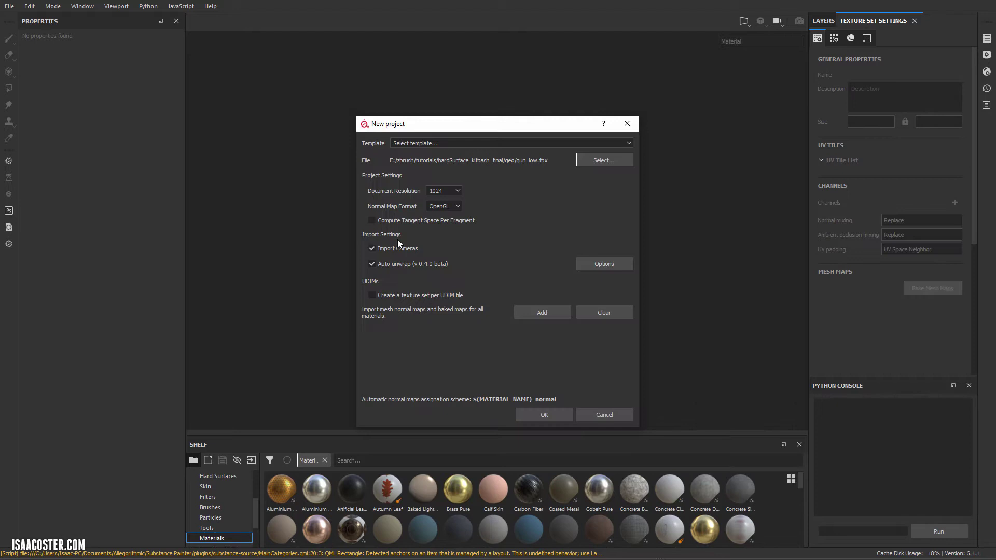
click(544, 416)
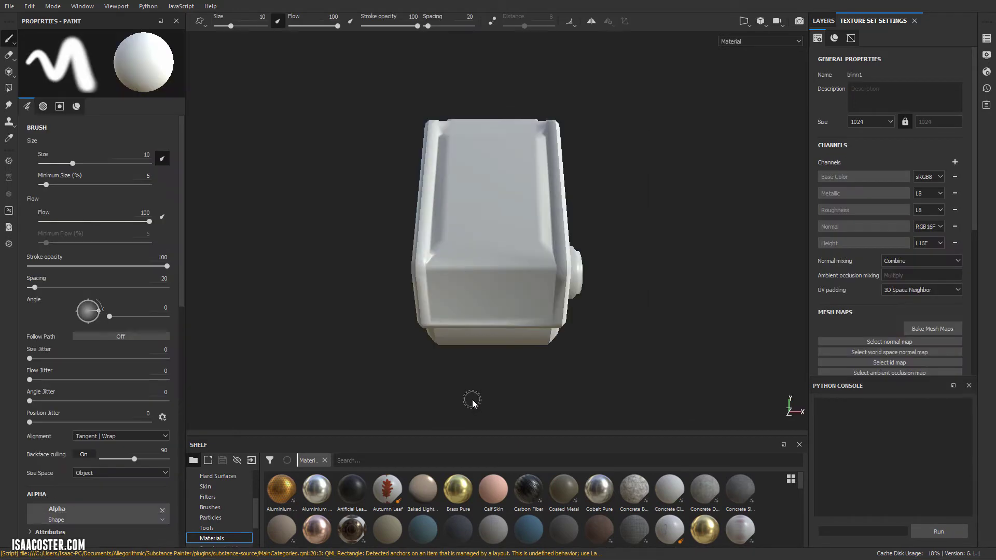
Step: Orbit and zoom around the low-poly gun mesh to inspect it from several angles
alt+drag(592, 347, 425, 322)
mouse_move(493, 332)
alt+right_down()
mouse_move(494, 359)
mouse_move(491, 338)
alt+right_up()
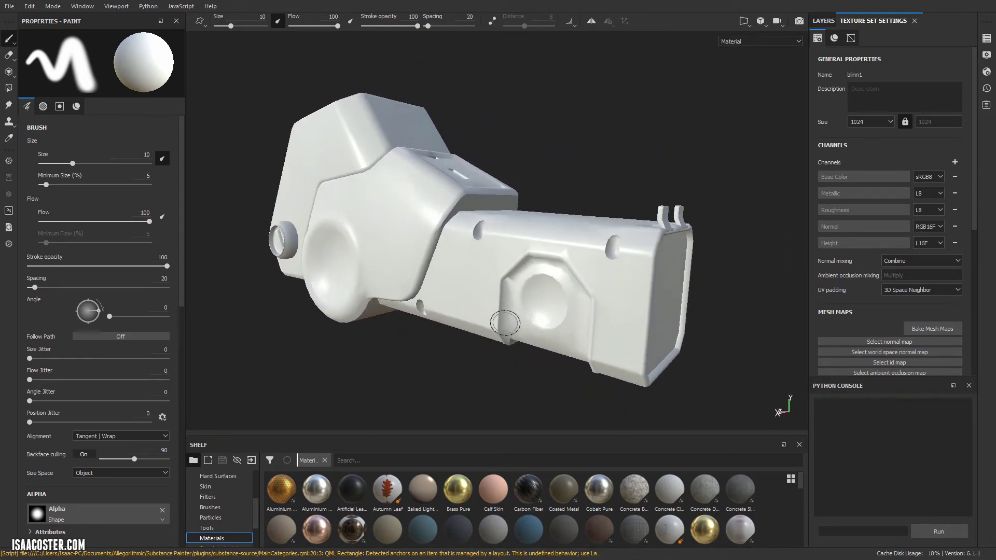
alt+drag(491, 337, 445, 318)
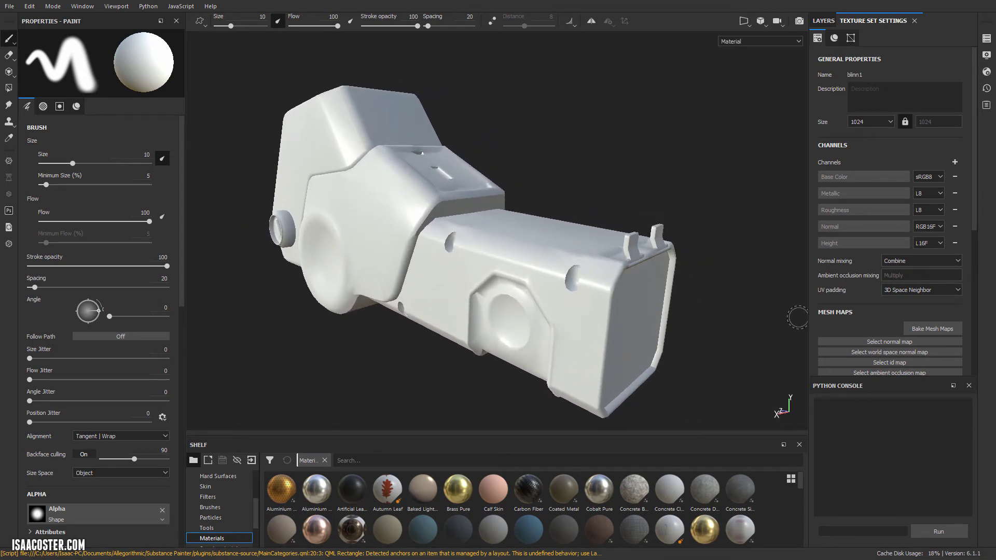
alt+drag(440, 203, 527, 203)
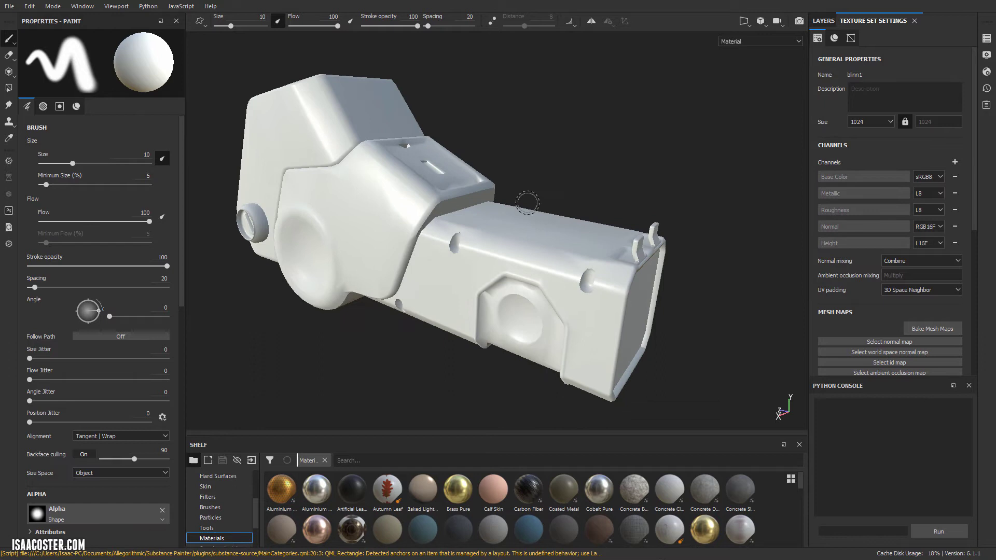
alt+drag(639, 248, 592, 273)
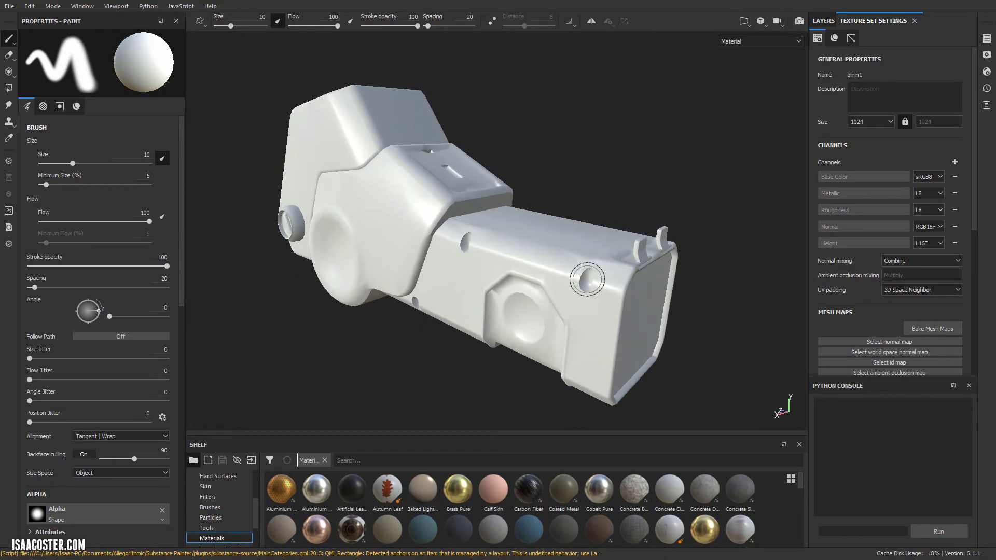
alt+drag(520, 275, 618, 290)
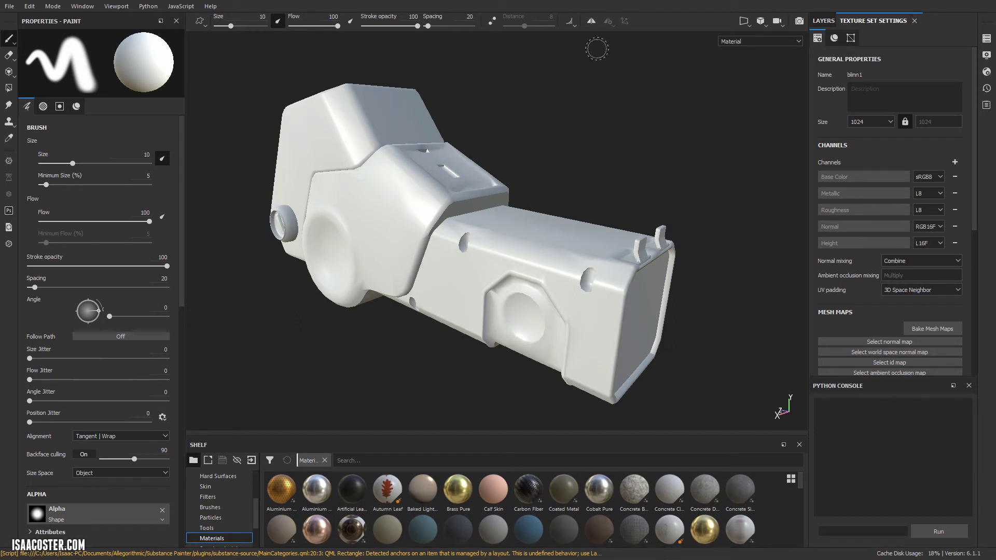
Step: Close the Python Console panel
click(75, 8)
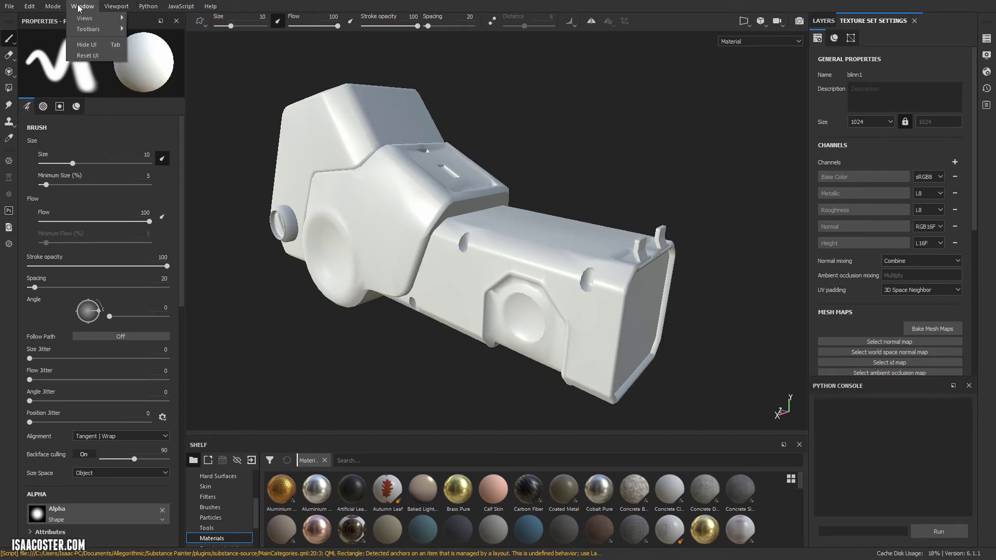
mouse_move(83, 19)
click(968, 386)
click(970, 385)
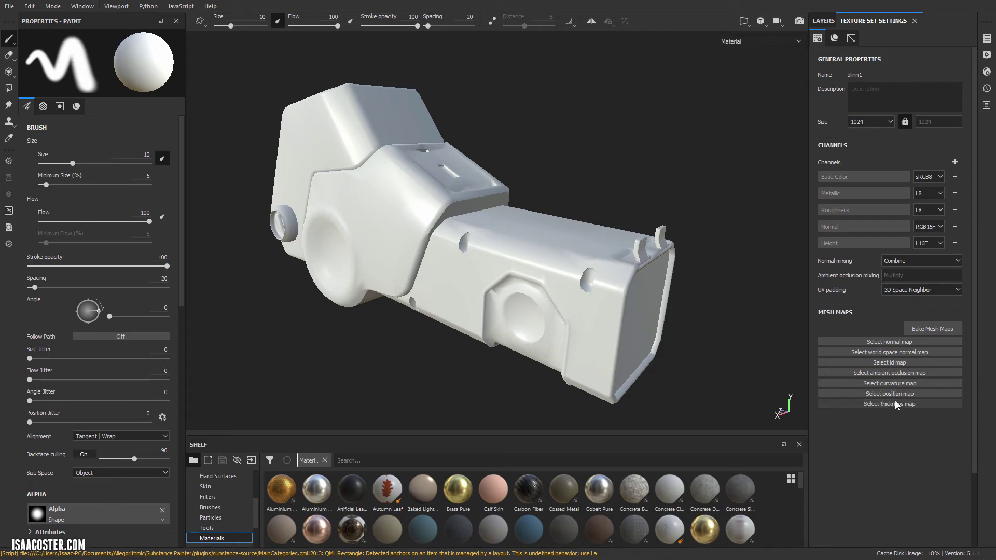
Step: Open the mesh map baking settings and set the output size to 2048
click(929, 330)
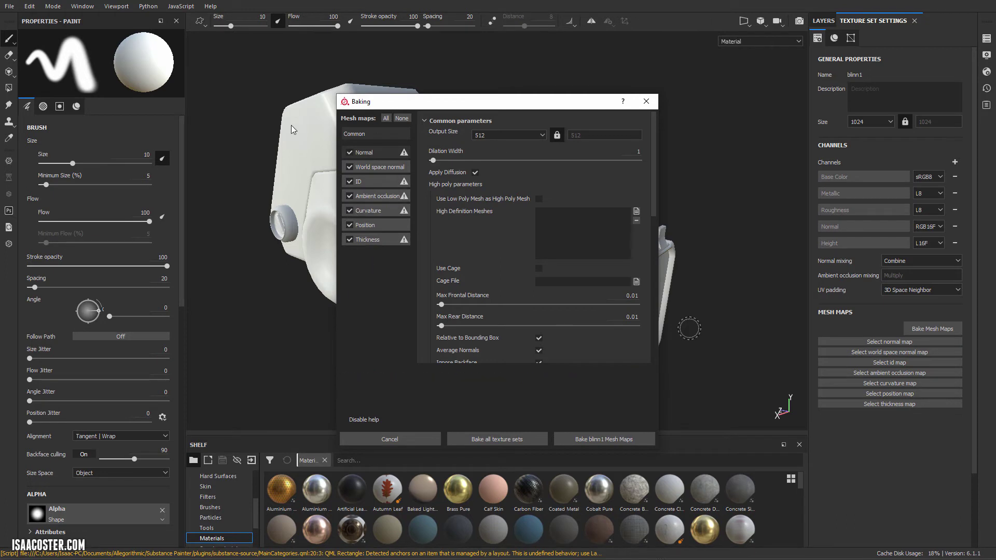
click(500, 136)
click(493, 185)
scroll(506, 327, down, 2)
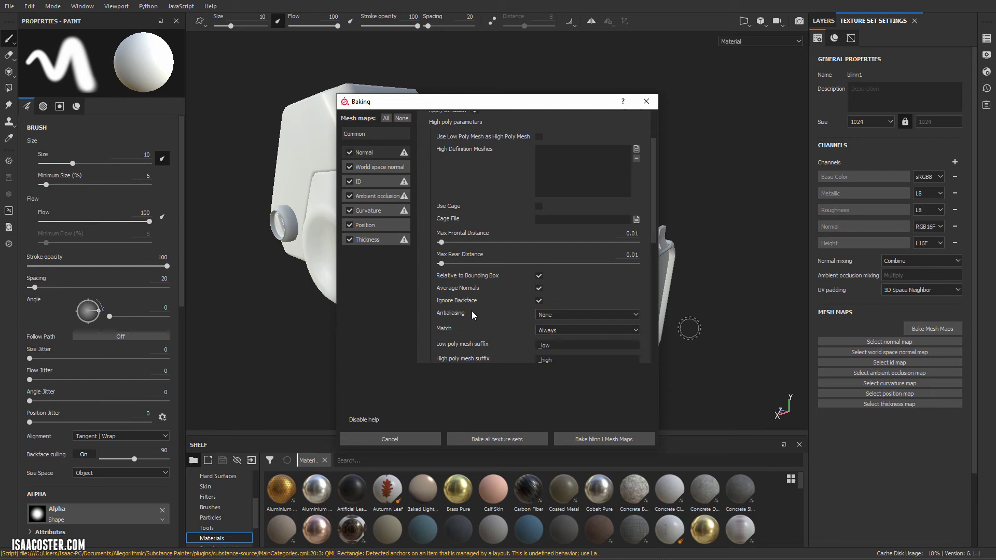
Step: Set the bake antialiasing to Subsampling 2x2
click(557, 316)
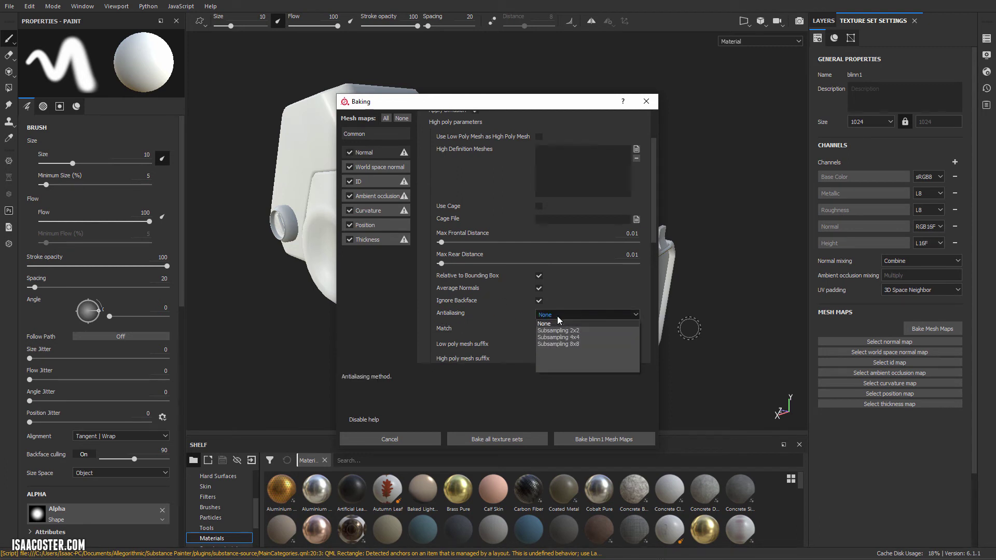
click(587, 330)
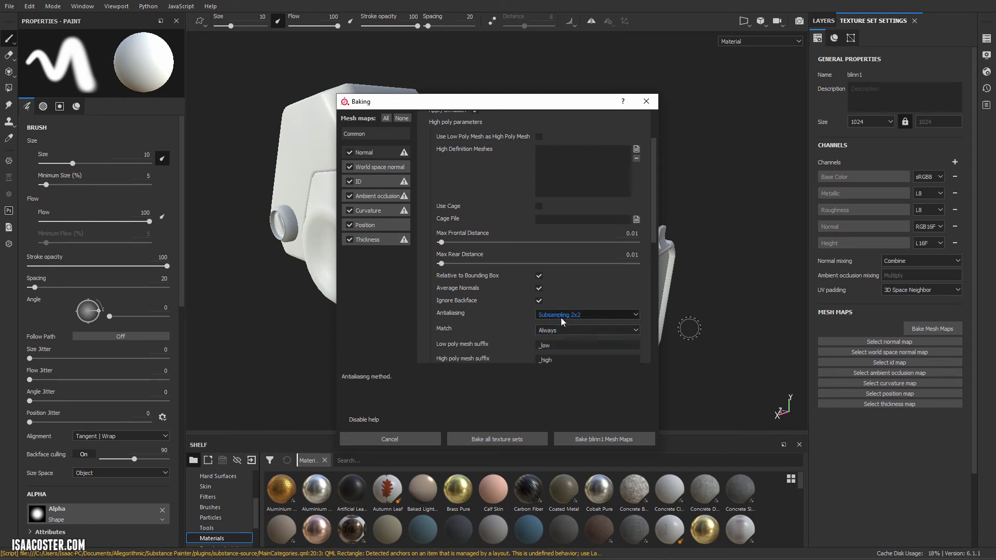
click(589, 317)
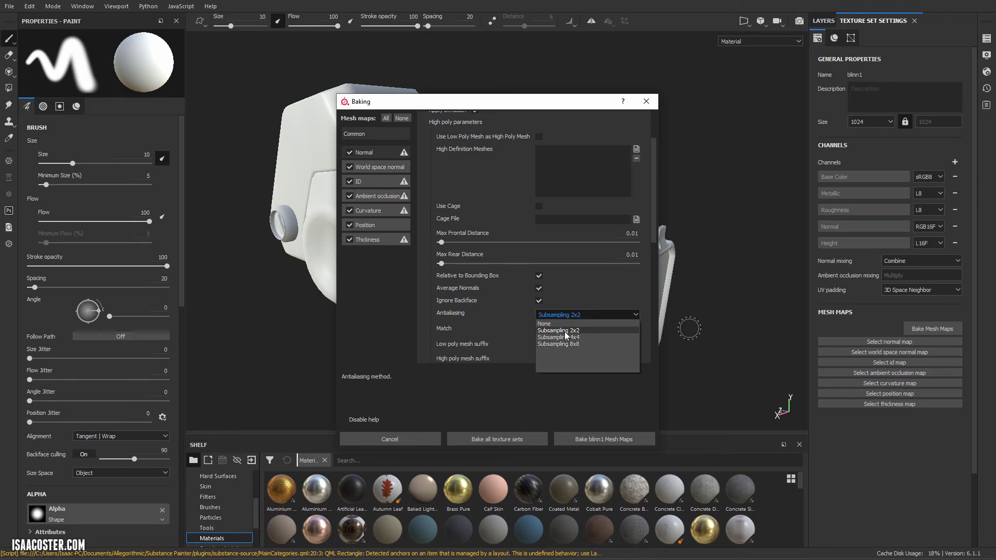
click(564, 332)
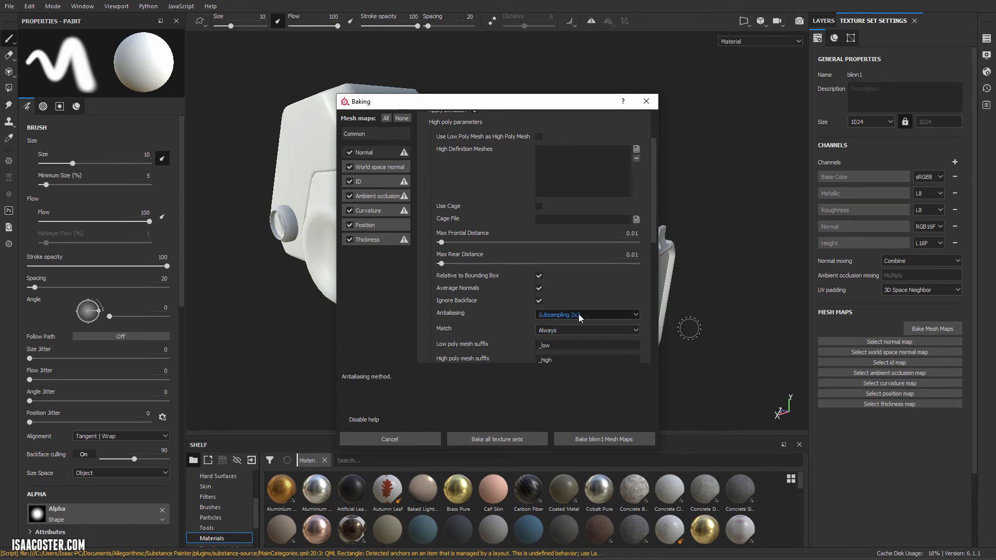
Step: Match low and high meshes By Mesh Name, keeping Subsampling 2x2 antialiasing
scroll(515, 319, down, 1)
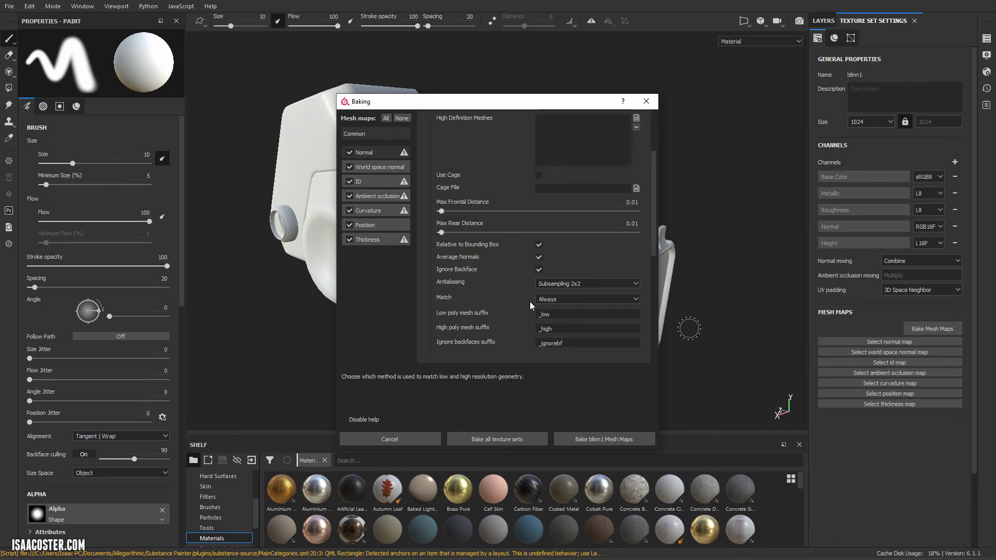
click(570, 299)
click(570, 315)
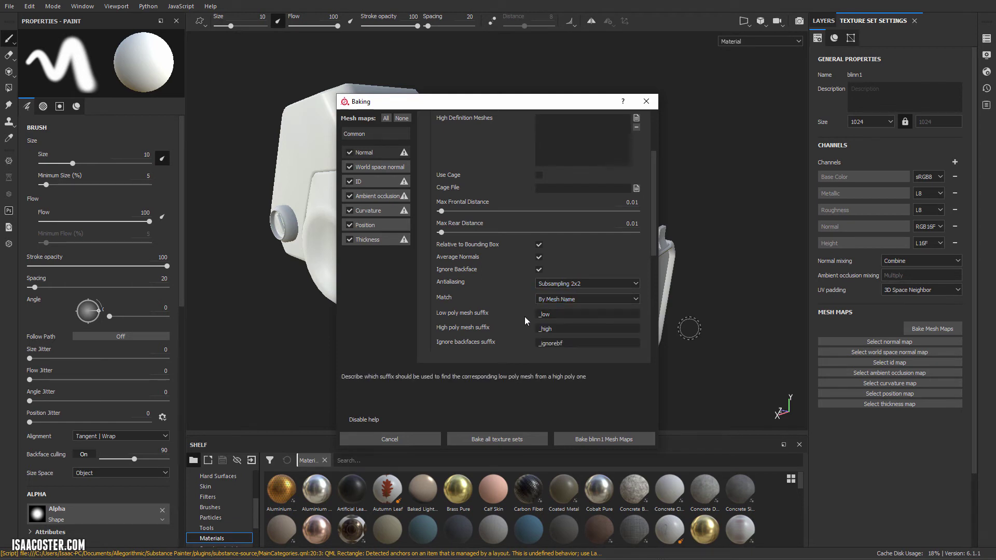
click(582, 283)
click(586, 283)
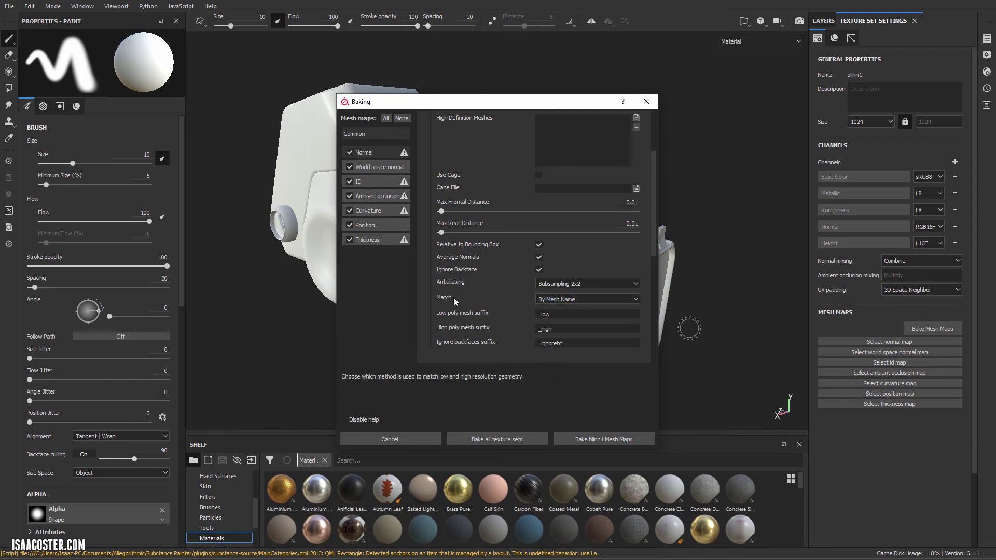
Step: Confirm By Mesh Name matching and move the Baking dialog up and left
click(570, 300)
click(550, 300)
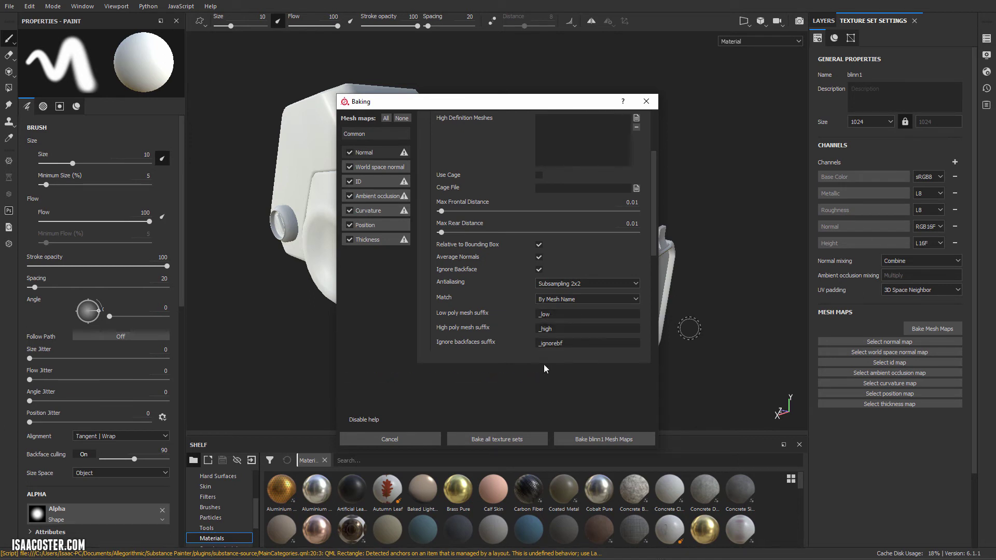
click(565, 301)
click(566, 315)
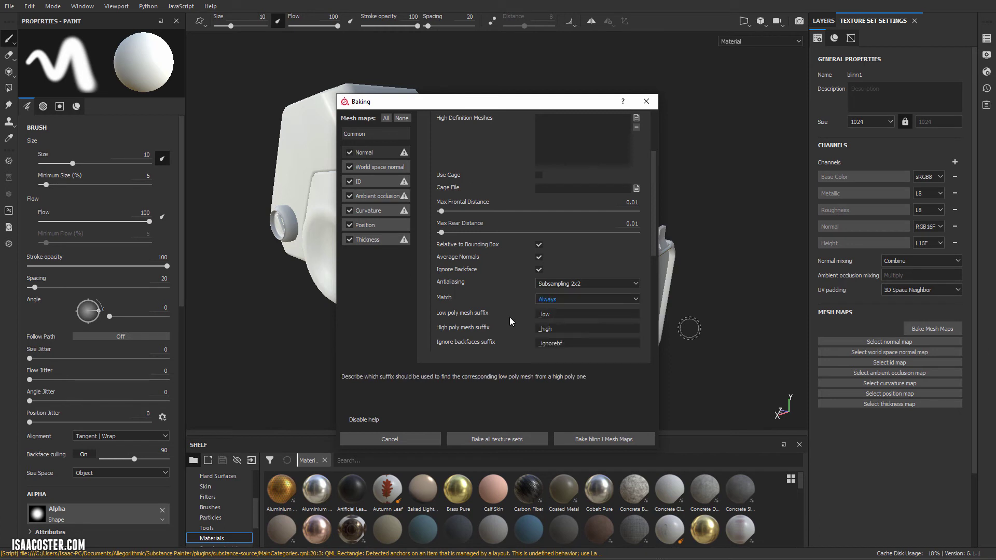
click(563, 299)
click(567, 315)
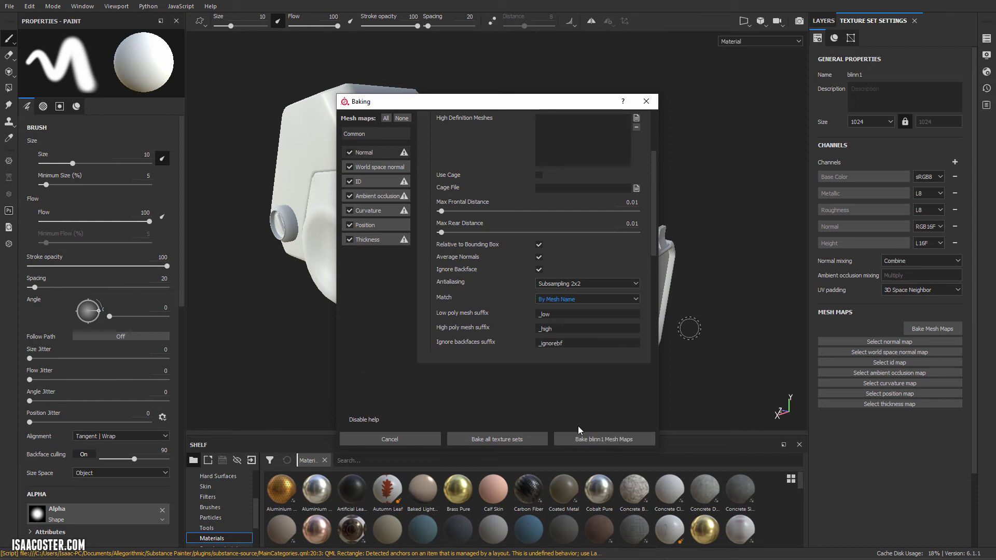
drag(550, 104, 493, 73)
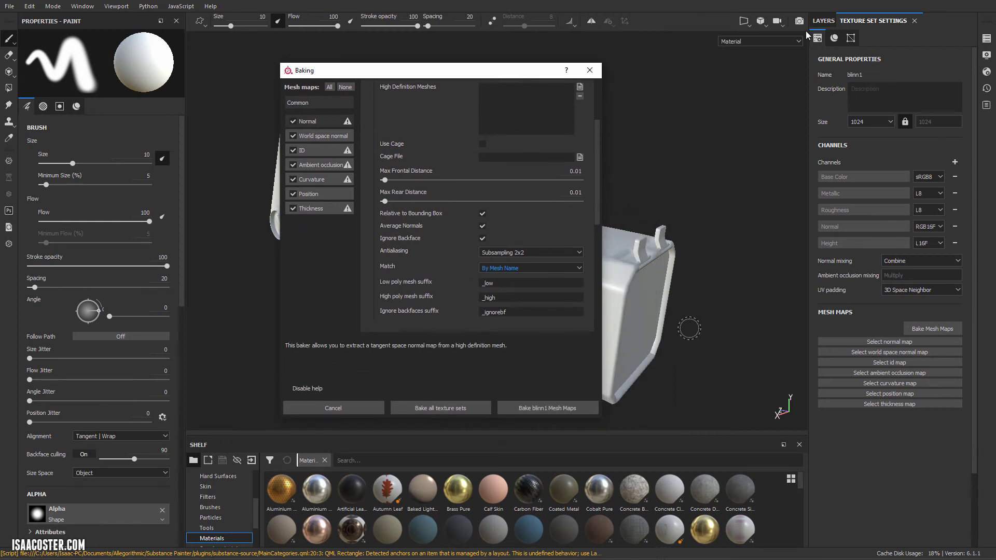
Step: Close the Baking dialog and switch between the Layers and Texture Set Settings panels
click(590, 70)
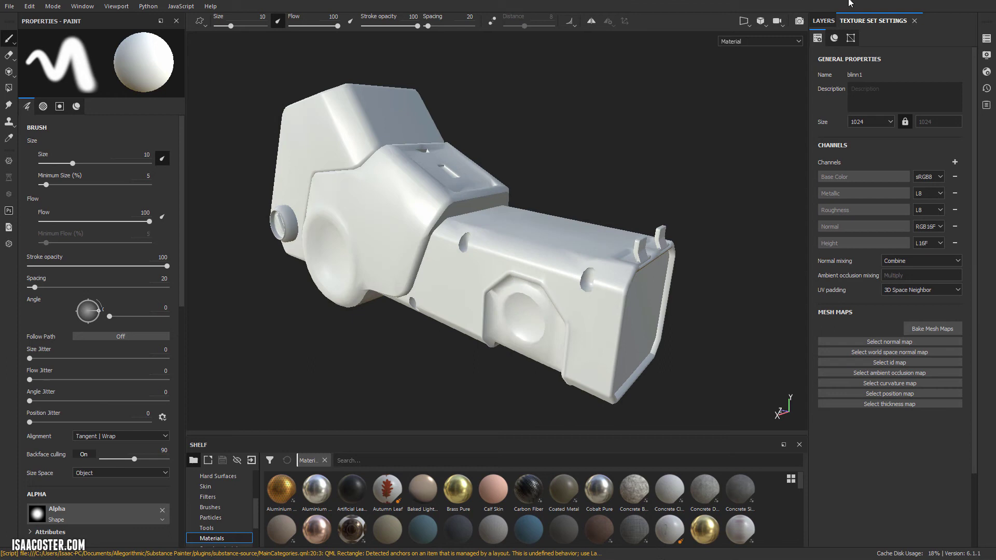
click(824, 20)
click(866, 23)
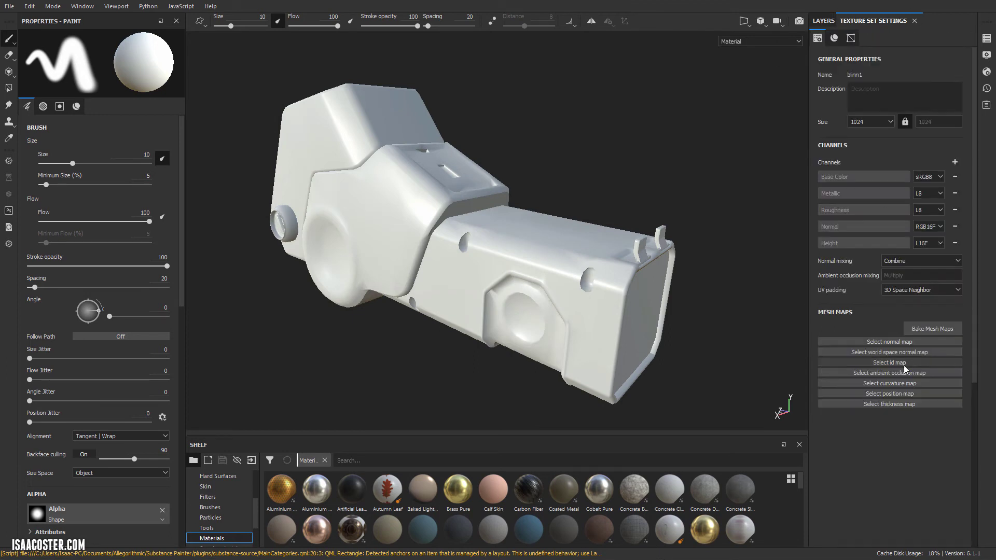
Step: Add the Texture Set List panel from Window > Views and select lambert1
click(91, 6)
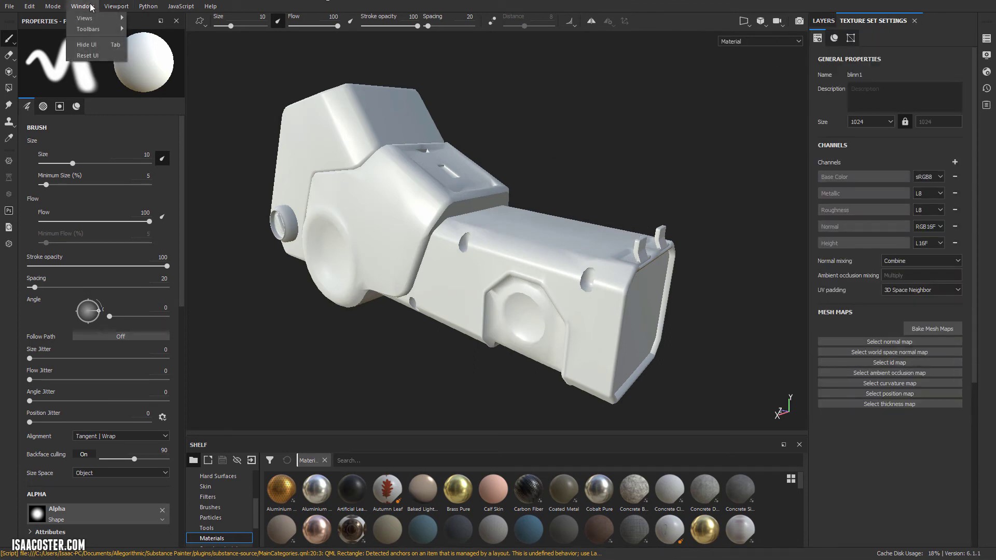
click(151, 116)
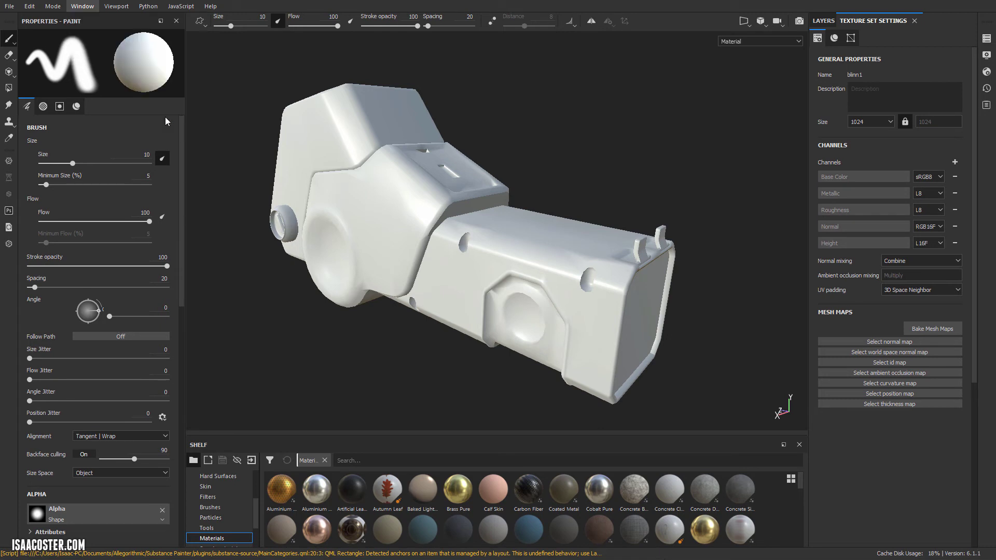
click(934, 21)
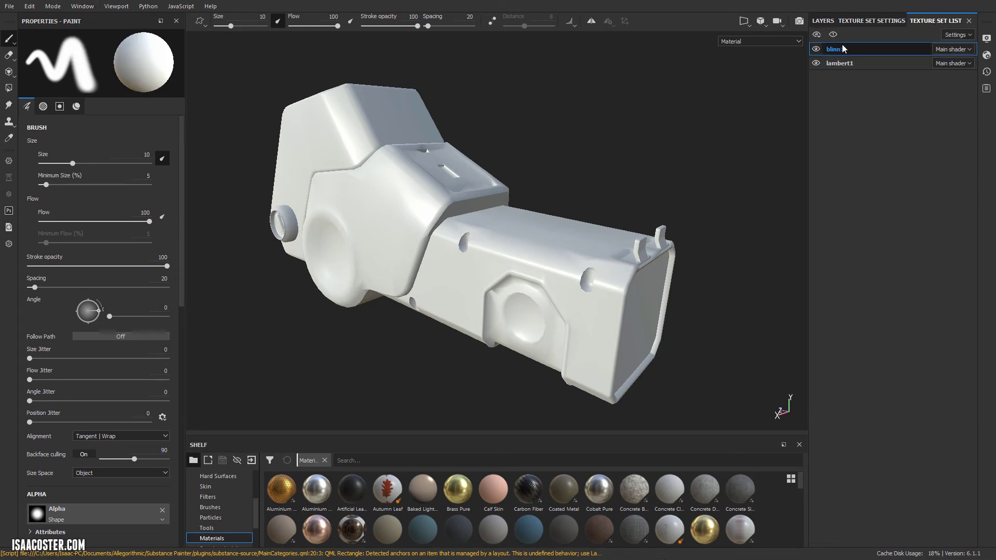
click(839, 64)
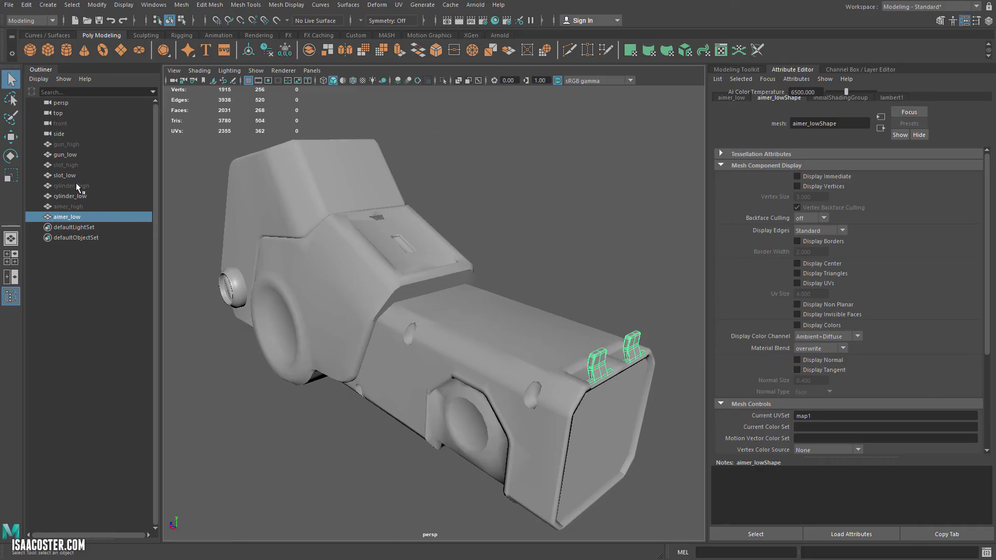
Step: In Hypershade, delete blinn1, create a new Blinn material and rename it 'gun'
click(494, 21)
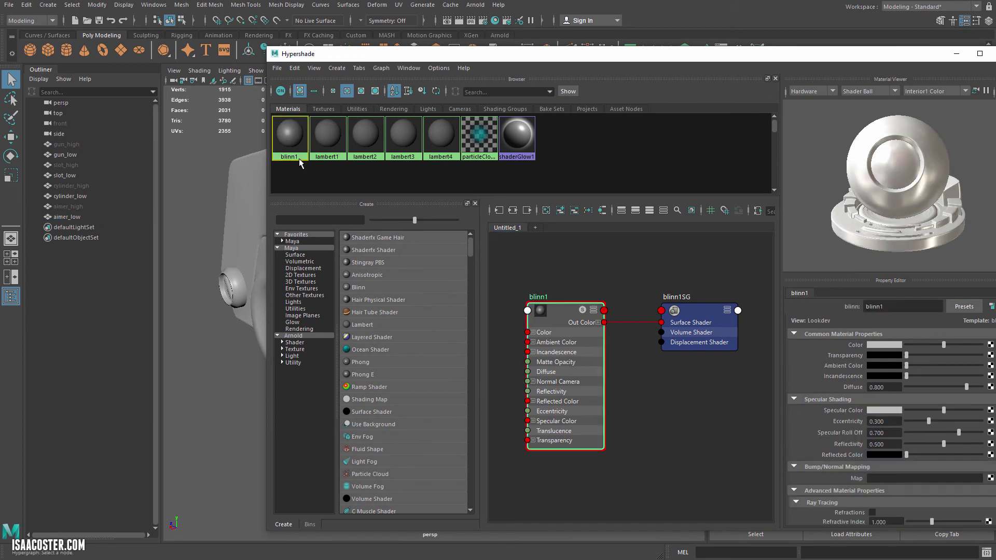
key(Delete)
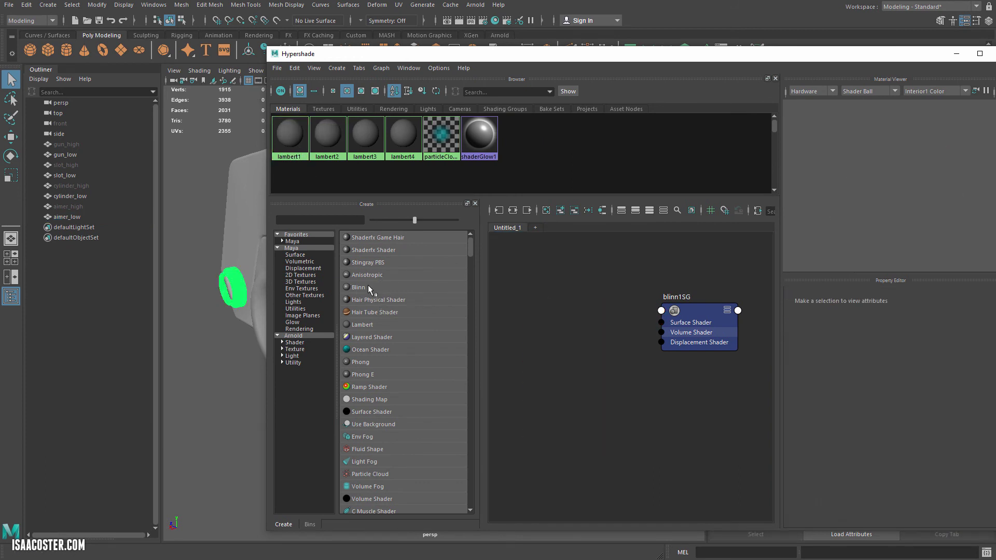
click(369, 285)
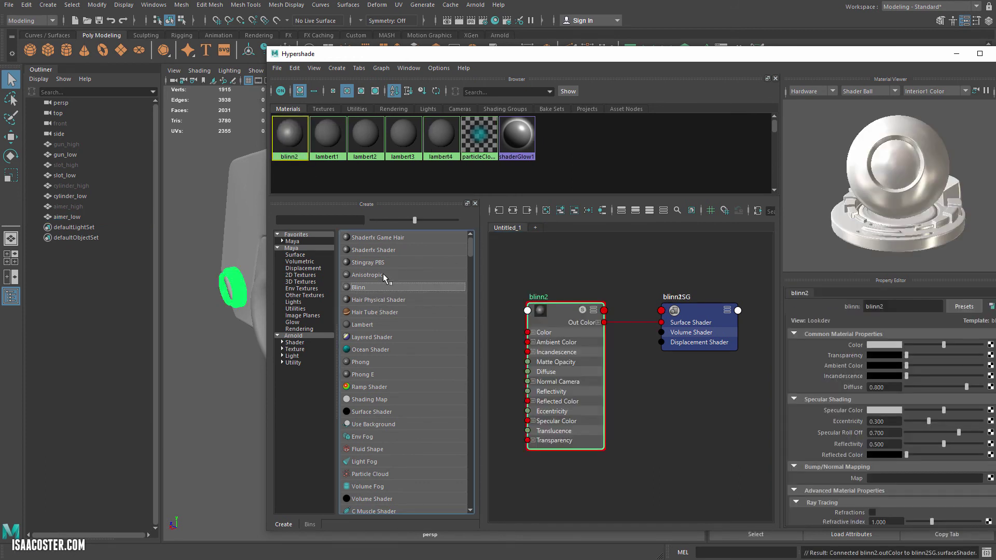
double_click(899, 312)
text(gun)
key(Return)
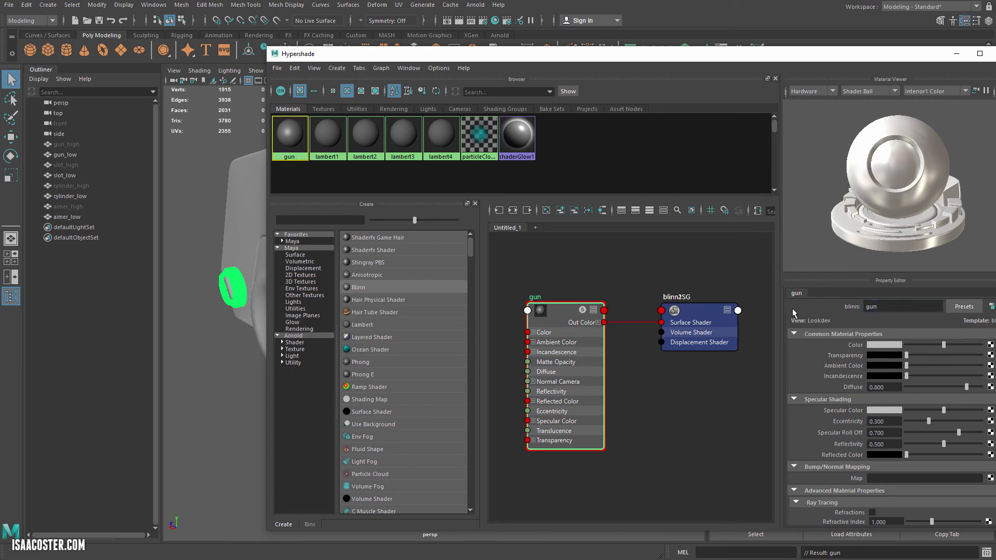
Step: Assign the gun material to gun_low, slot_low, cylinder_low and aimer_low
drag(622, 53, 890, 82)
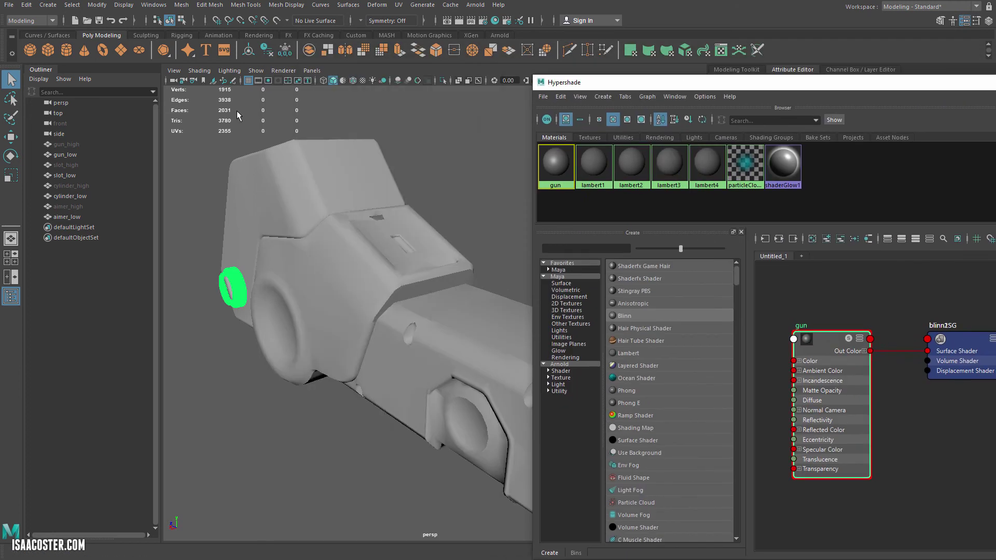
alt+drag(230, 234, 218, 270)
click(71, 151)
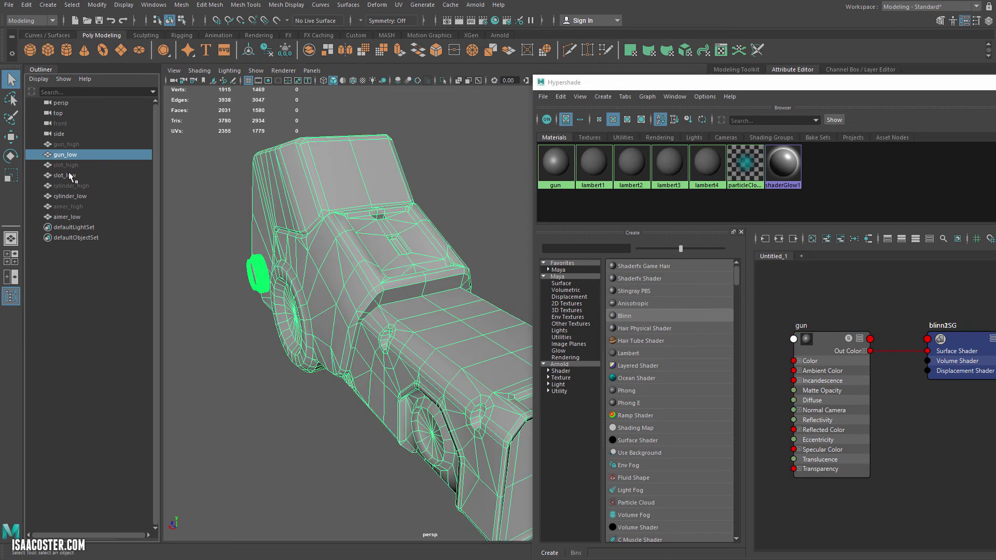
ctrl+click(69, 176)
ctrl+click(74, 196)
ctrl+click(73, 217)
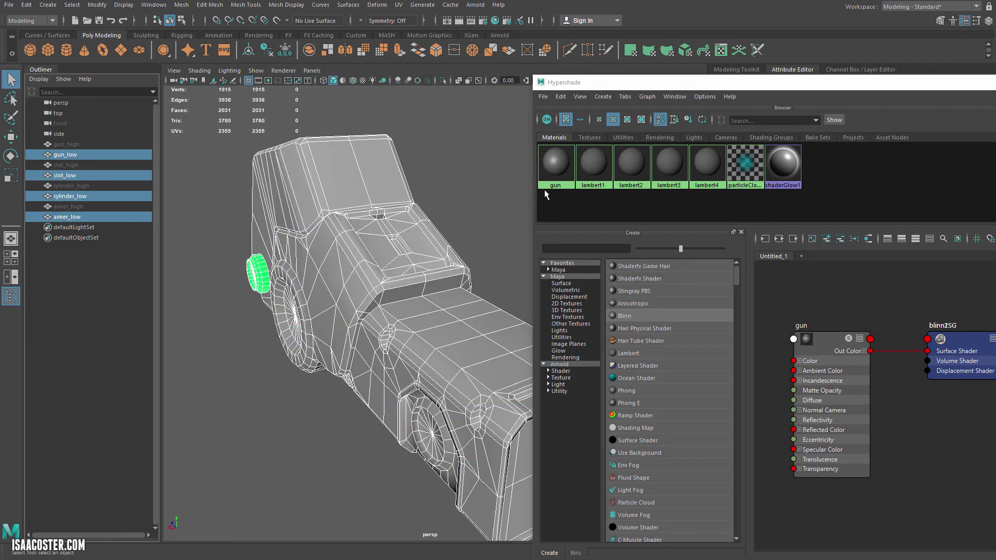
right_drag(554, 161, 507, 164)
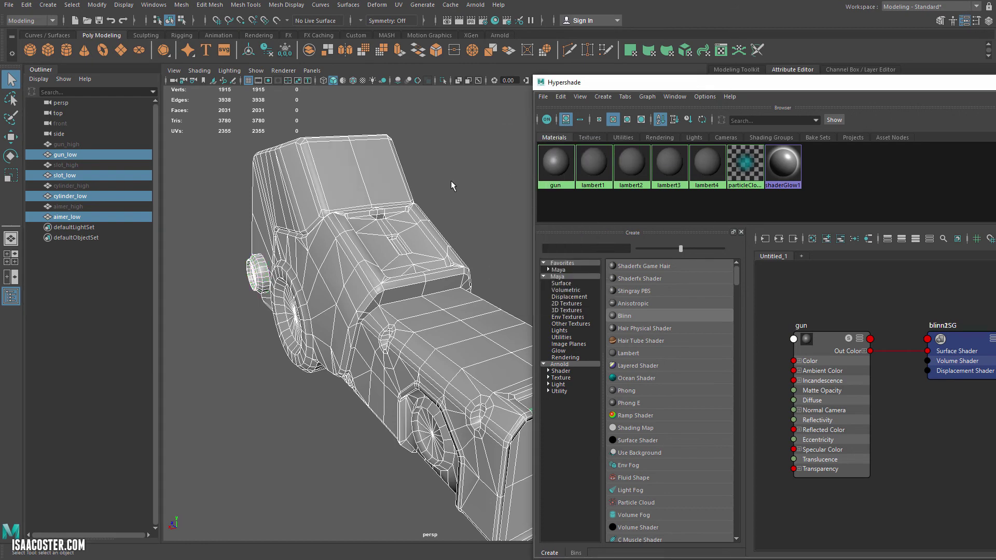
alt+drag(452, 186, 405, 270)
Step: Export the selected parts as FBX, overwriting gun_low.fbx
click(9, 4)
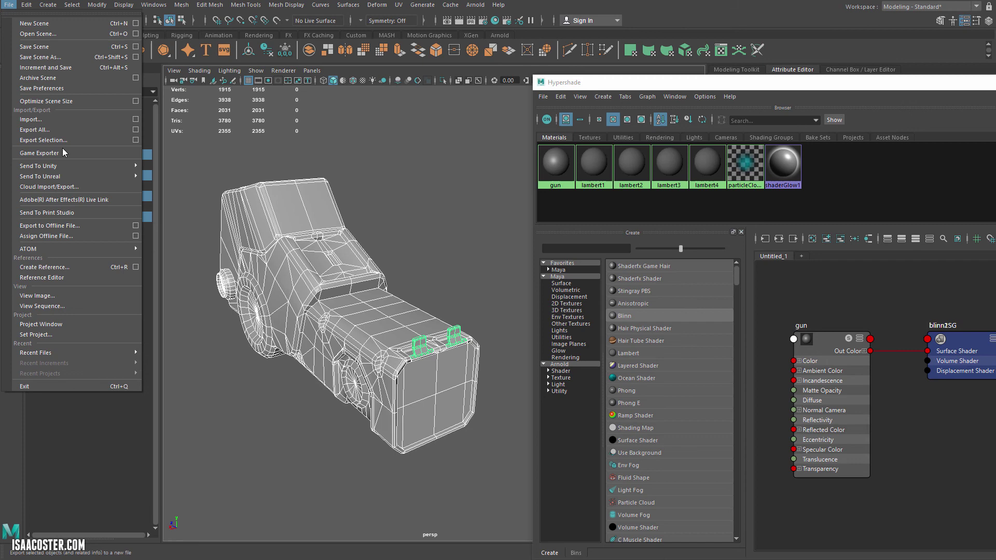
click(44, 141)
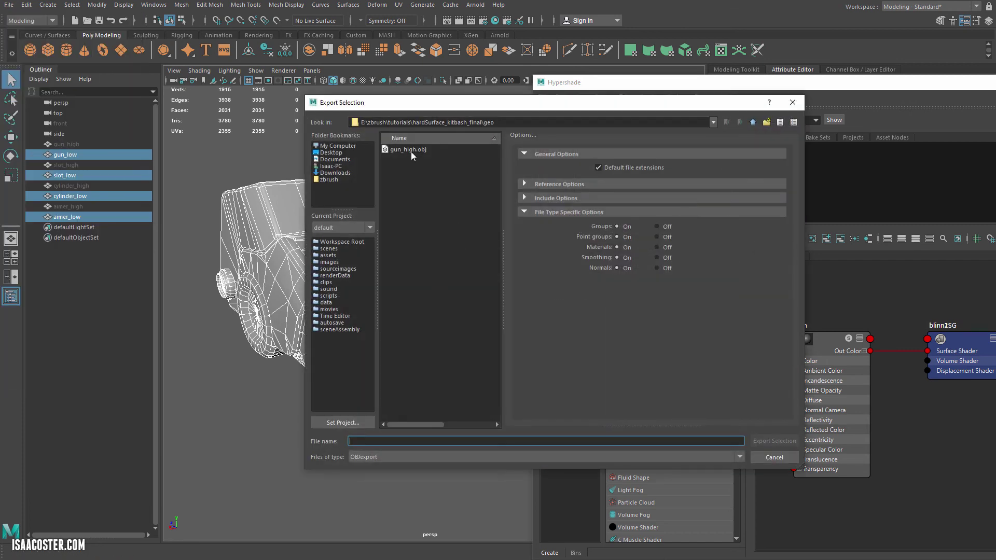
click(387, 457)
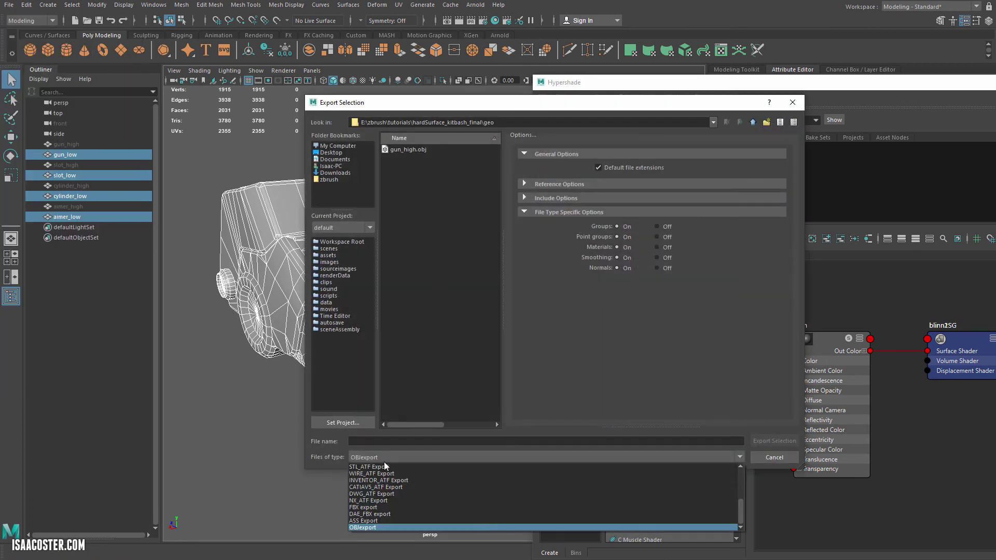
click(381, 503)
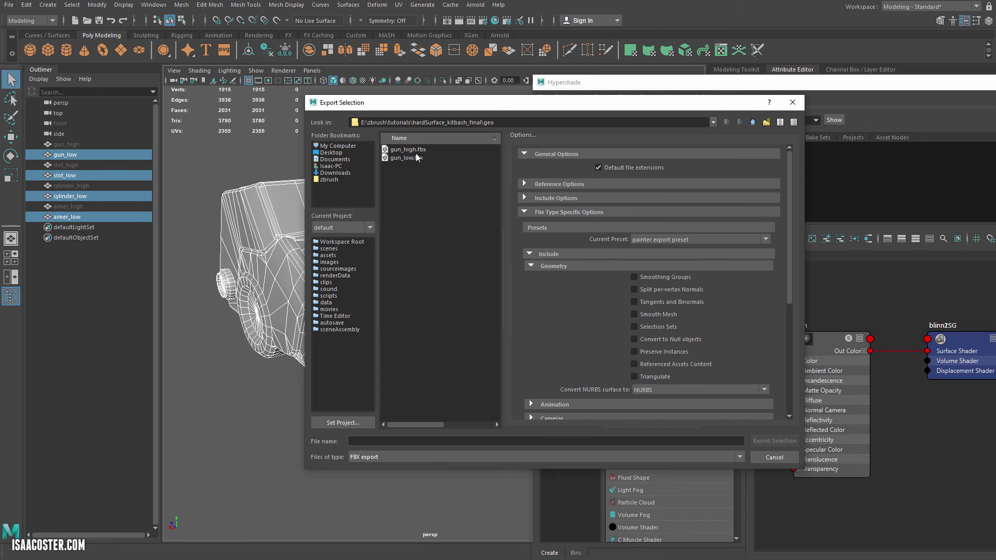
click(401, 158)
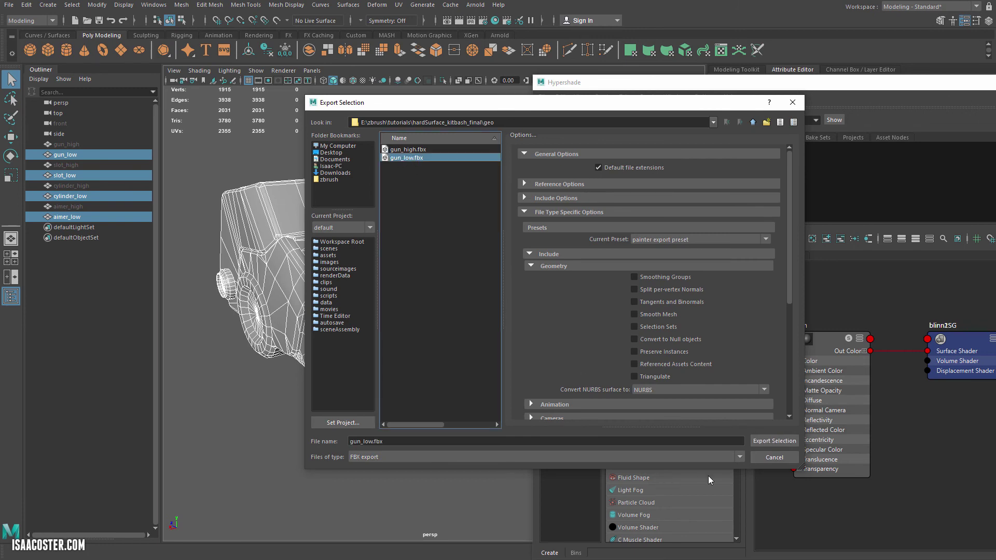
click(781, 447)
click(542, 294)
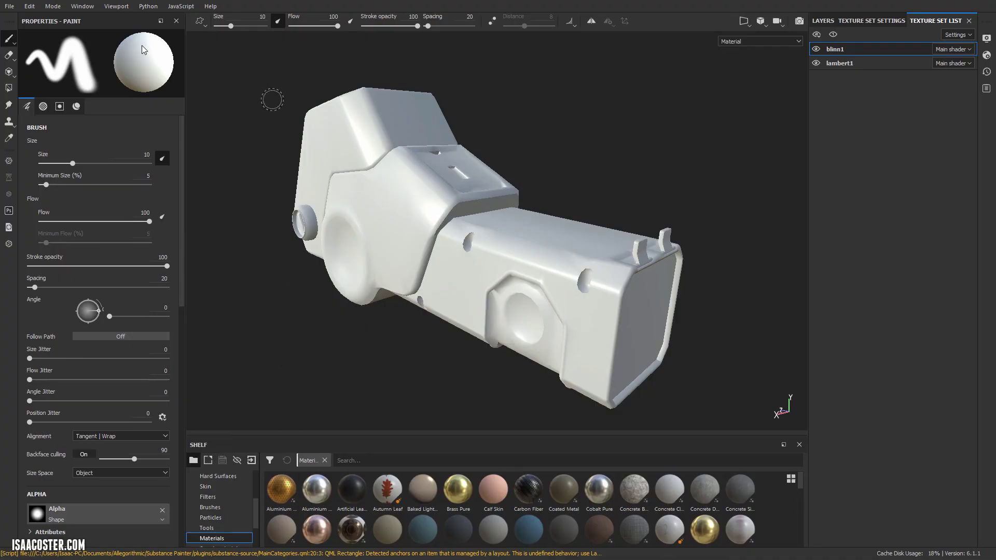
Step: Reload gun_low.fbx as the project mesh in Project Configuration
click(31, 7)
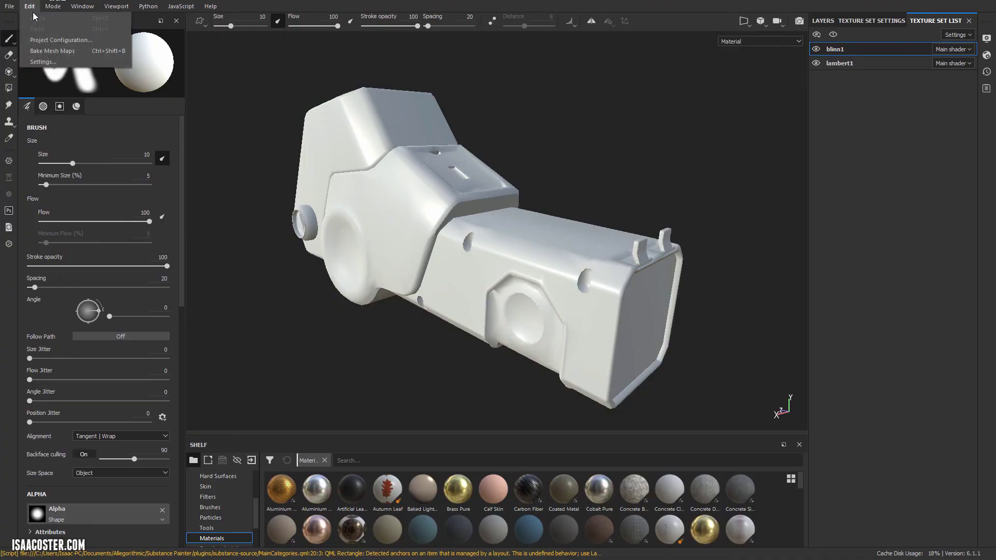
click(49, 40)
click(574, 201)
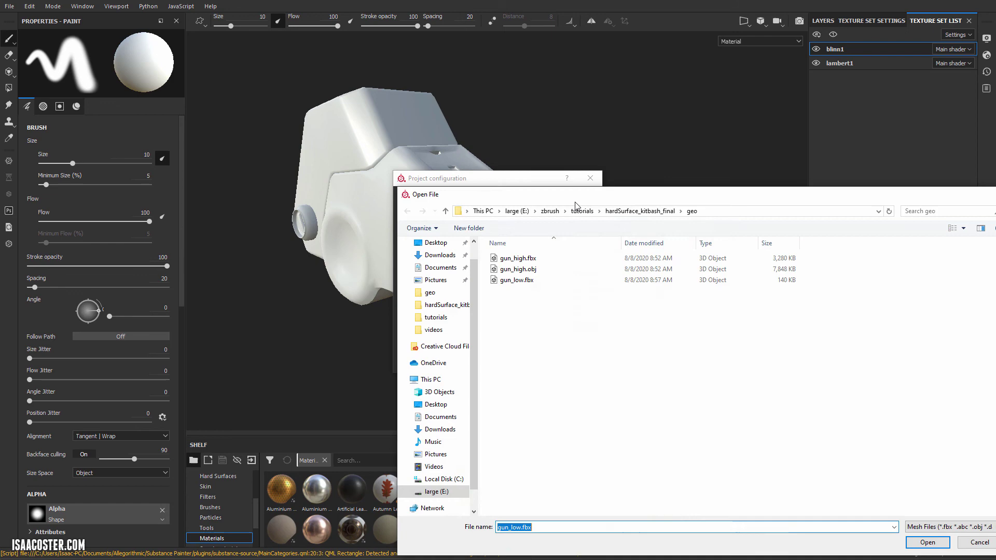
double_click(529, 280)
click(508, 362)
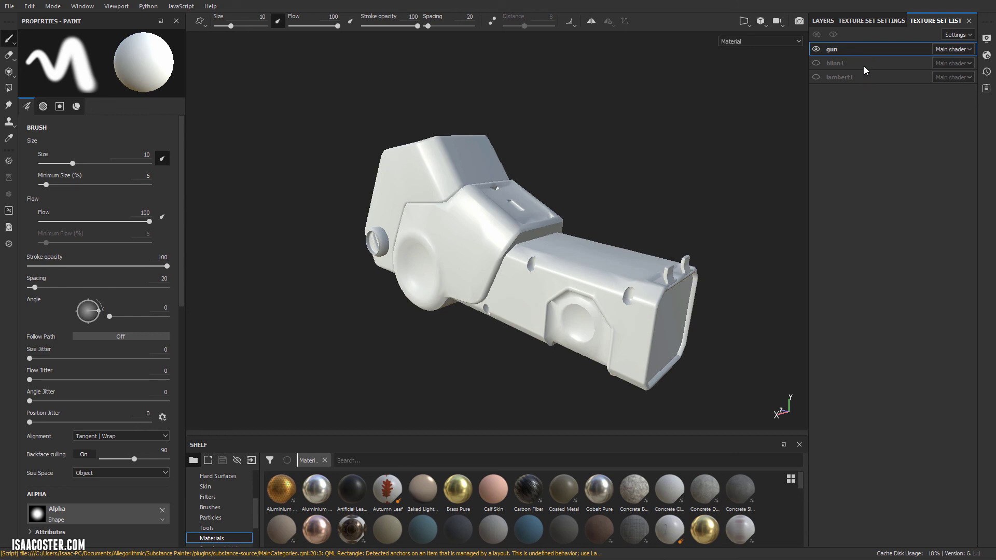
Step: Delete the blinn1 and lambert1 texture sets via Reassign Texture Sets and apply
click(956, 34)
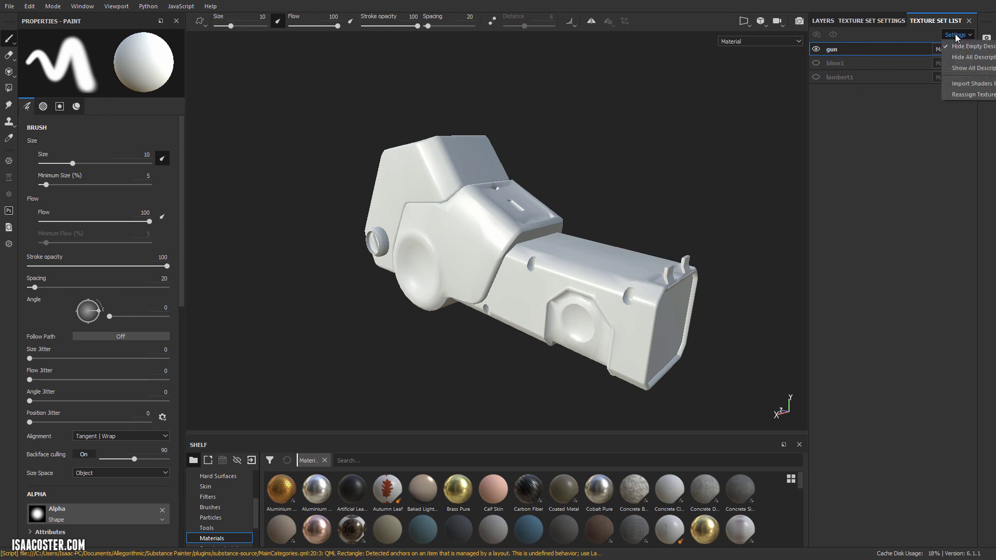
click(968, 89)
click(435, 200)
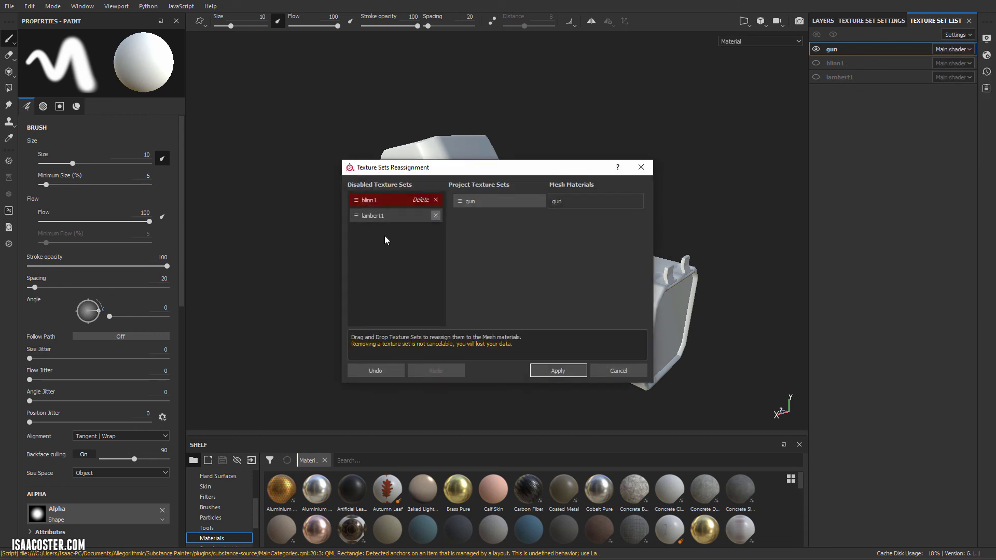
click(435, 216)
click(557, 371)
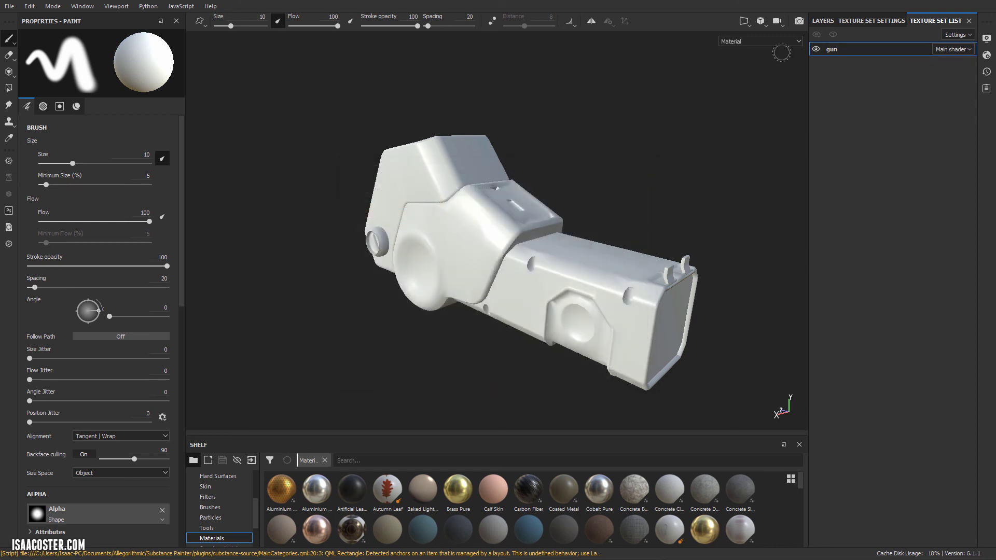
Step: Set the gun bake output size to 2048 with gun_high.fbx as the high definition mesh
click(854, 21)
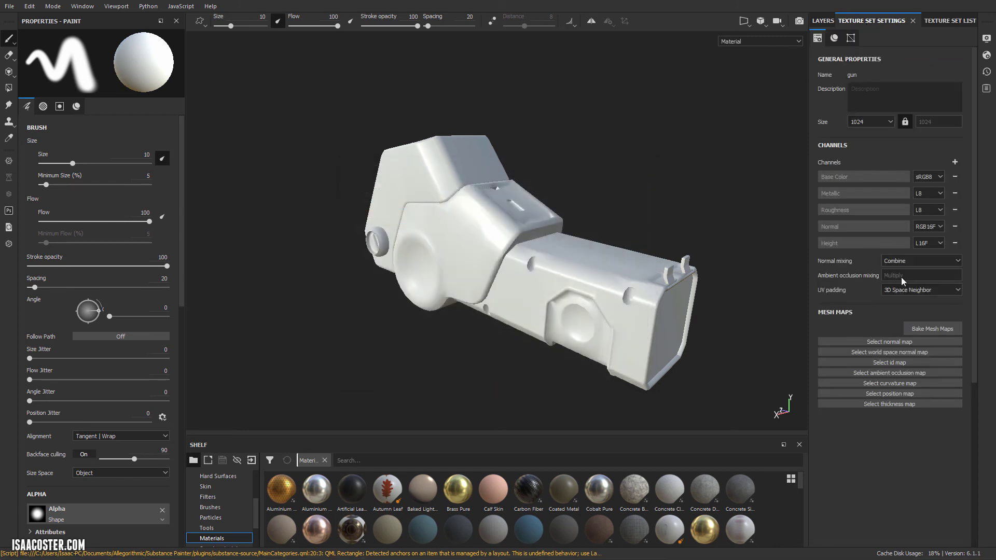
click(932, 328)
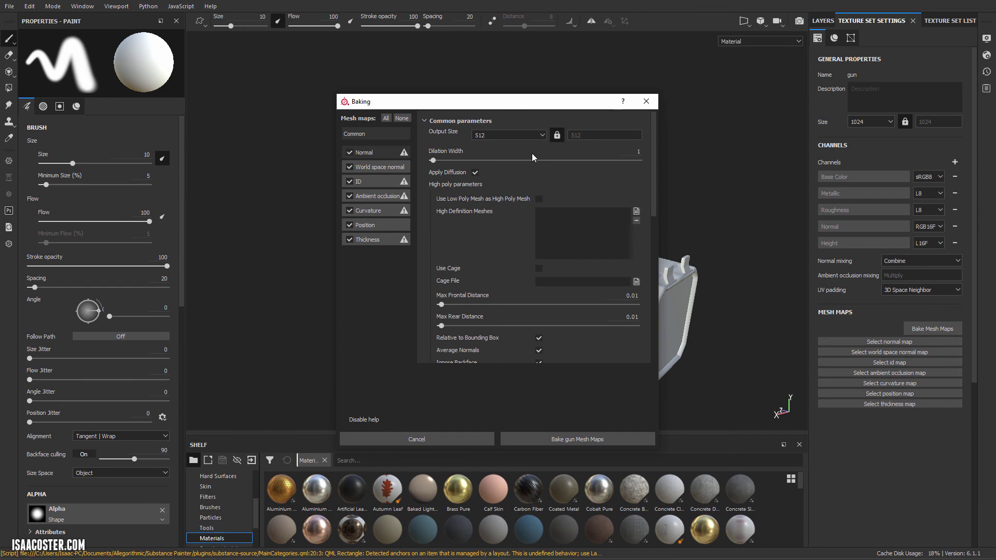
click(519, 135)
click(488, 183)
click(636, 211)
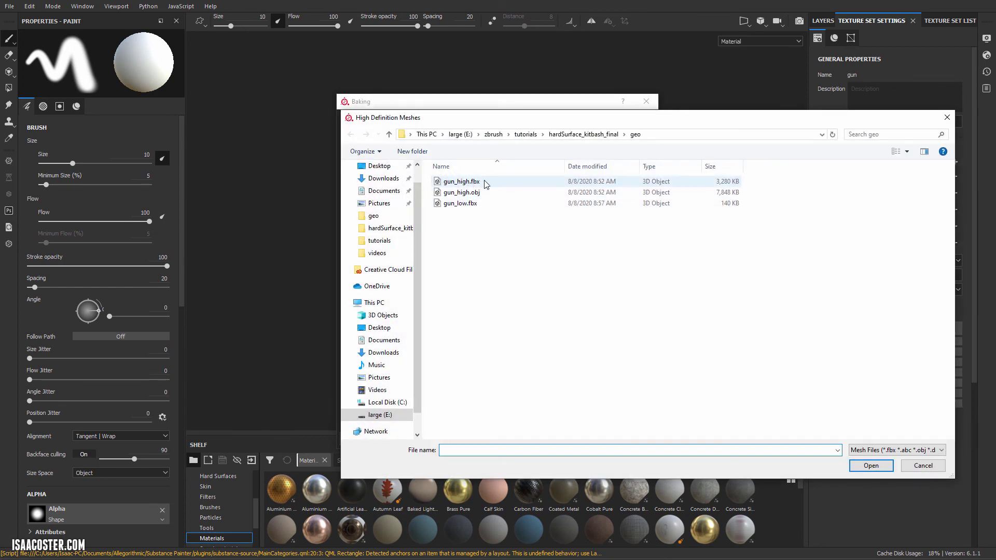
double_click(470, 181)
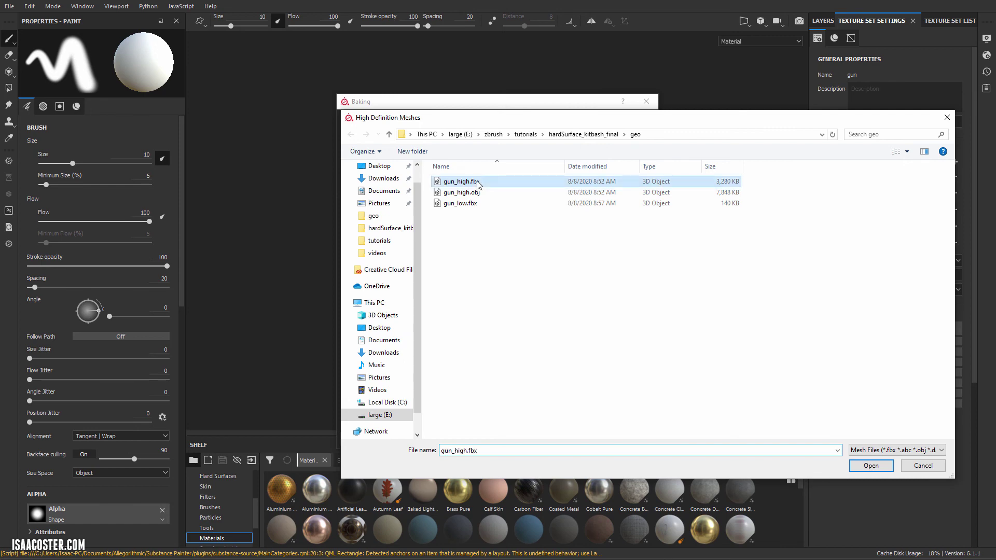
Step: Use Subsampling 2x2 antialiasing and By Mesh Name matching, then bake the gun mesh maps
scroll(470, 245, down, 3)
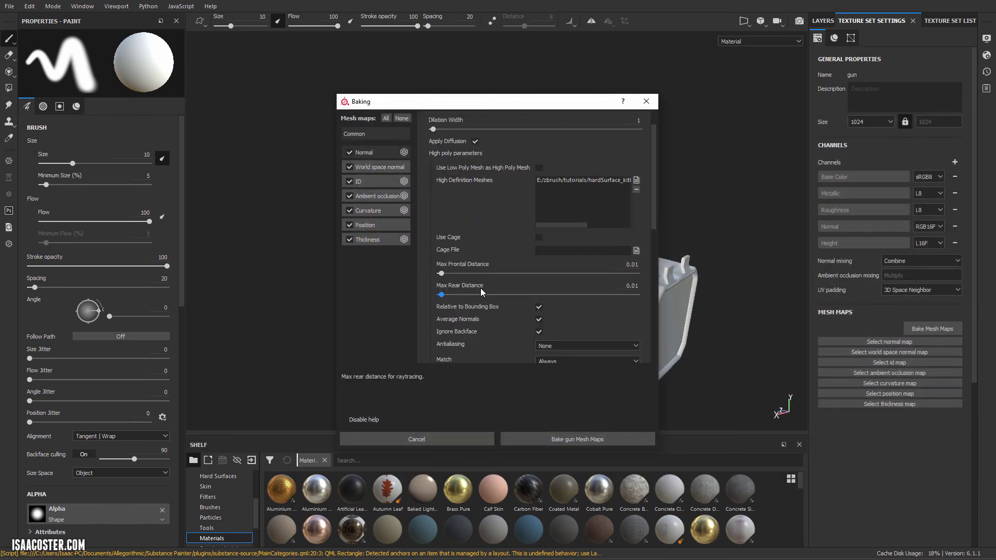
scroll(590, 295, down, 2)
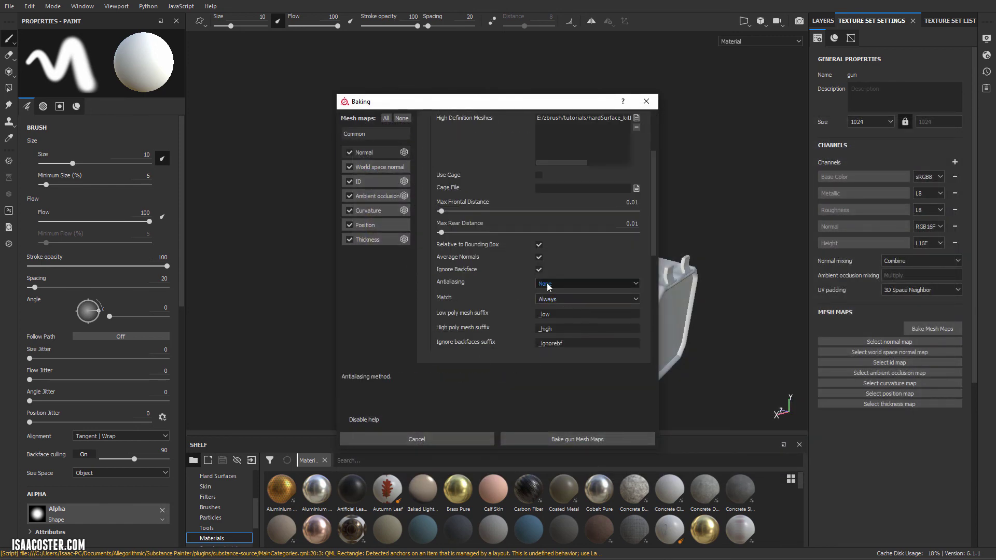
click(571, 284)
click(565, 300)
click(565, 301)
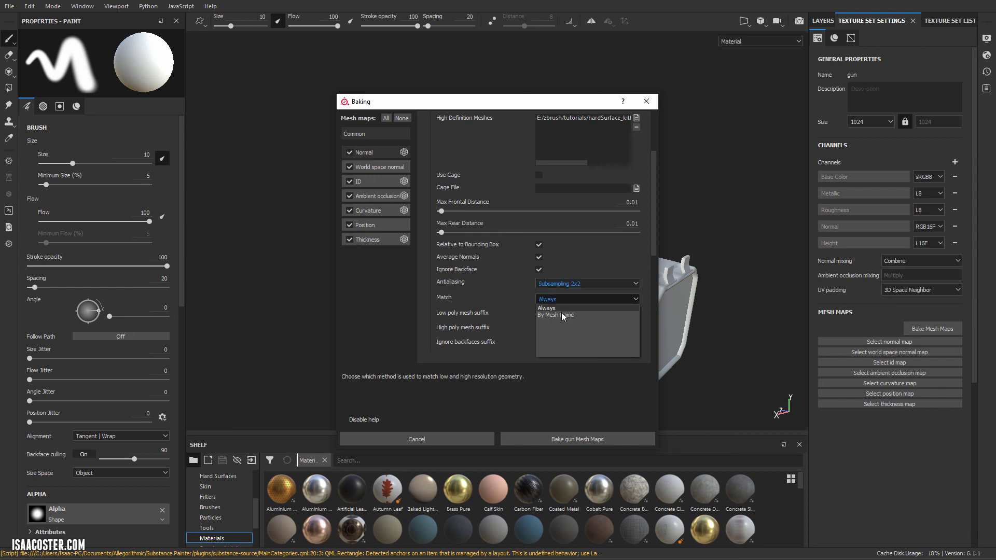
click(561, 312)
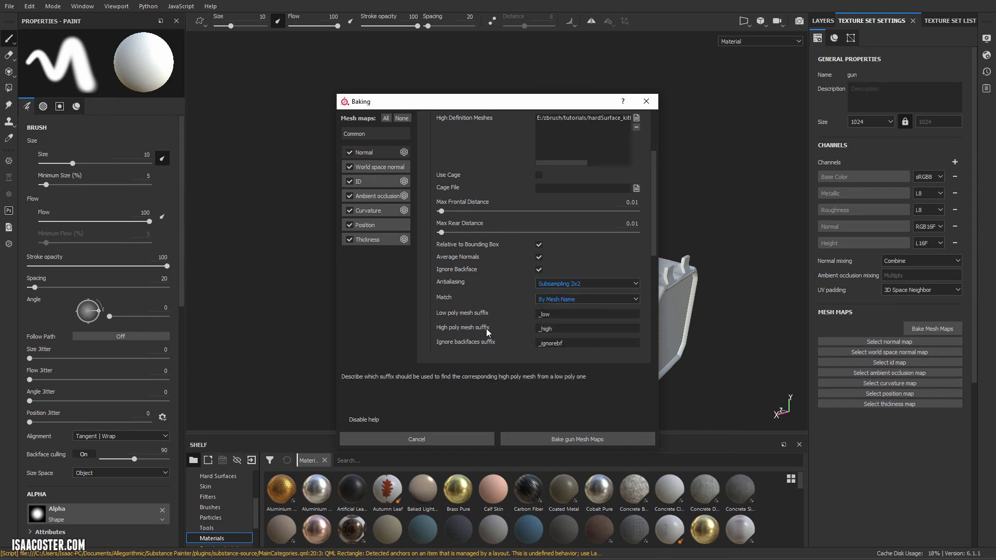
scroll(487, 328, down, 3)
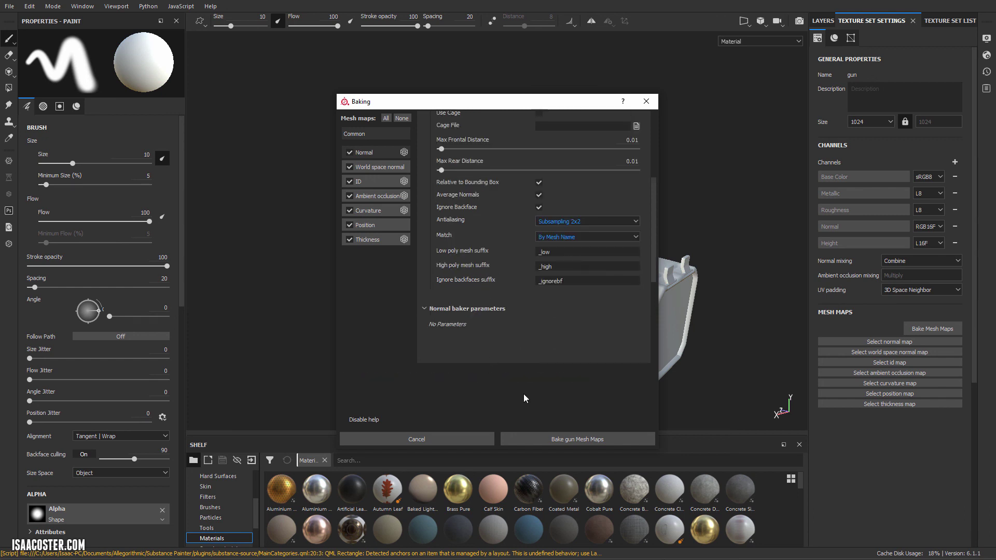
click(571, 441)
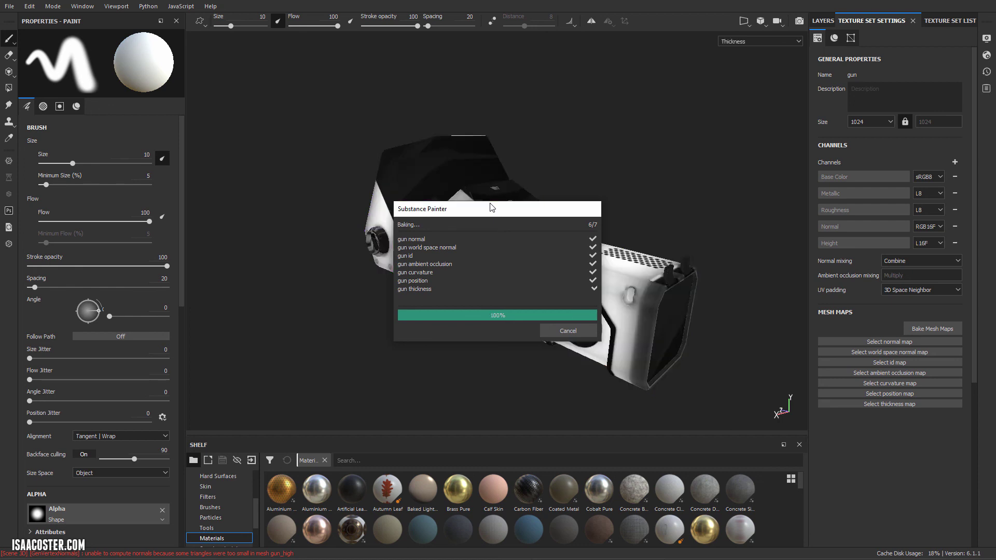
Step: Acknowledge the Baking finished notice once all seven gun mesh maps are baked
click(571, 327)
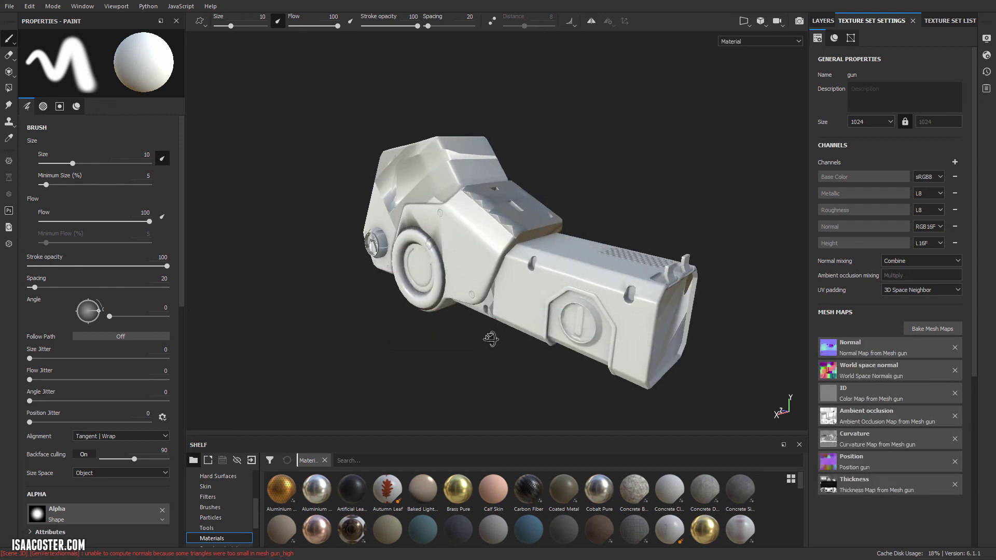